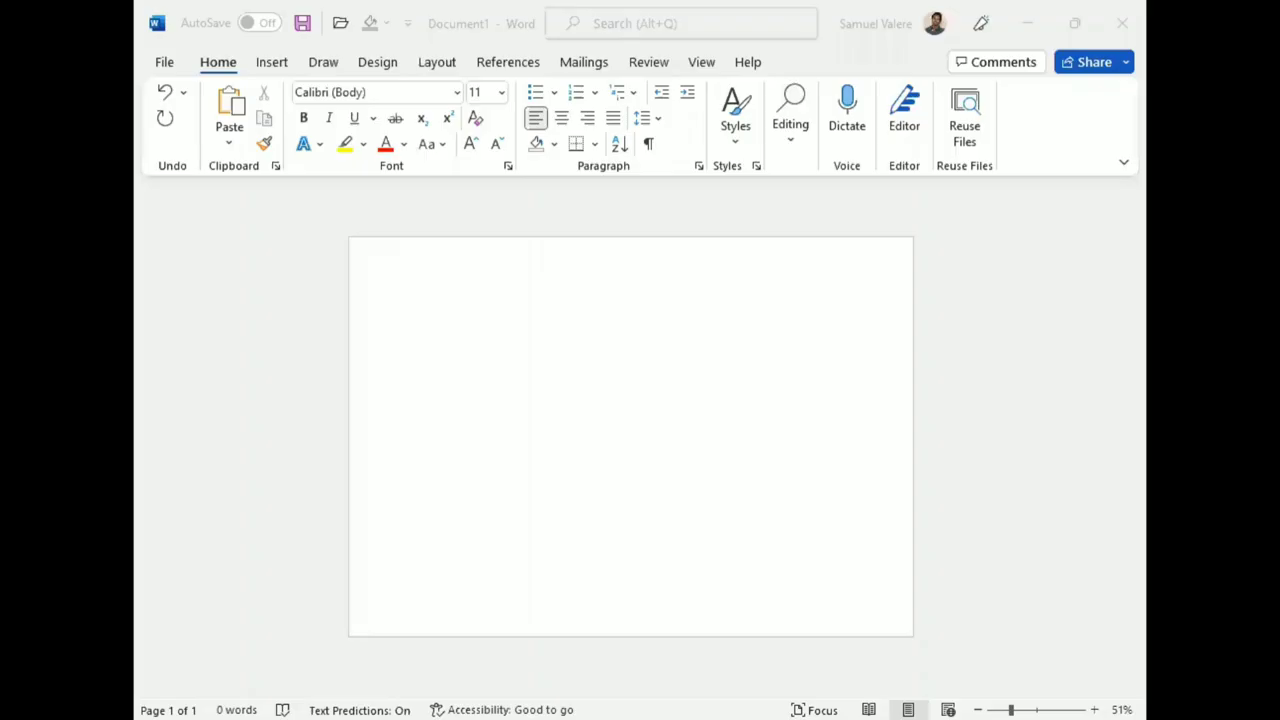
# Insert the floral pattern picture in front of text and stretch it over the full page.
pyautogui.click(270, 64)
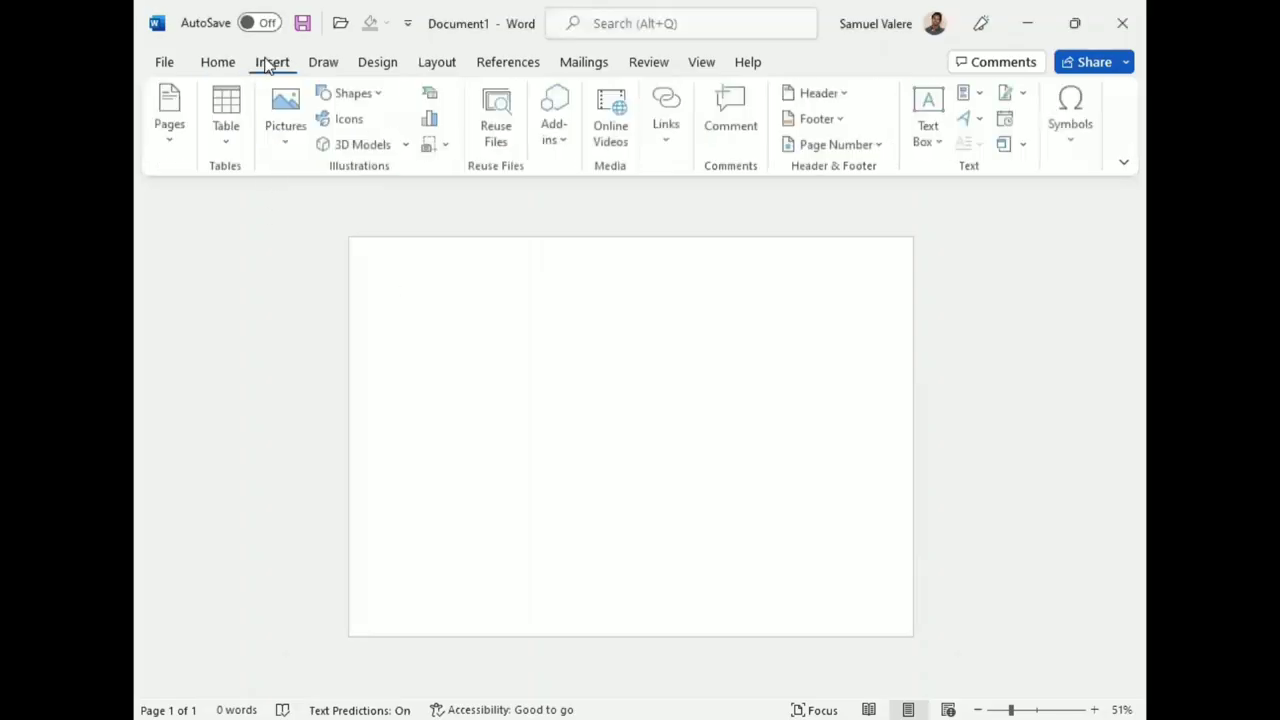
pyautogui.click(285, 130)
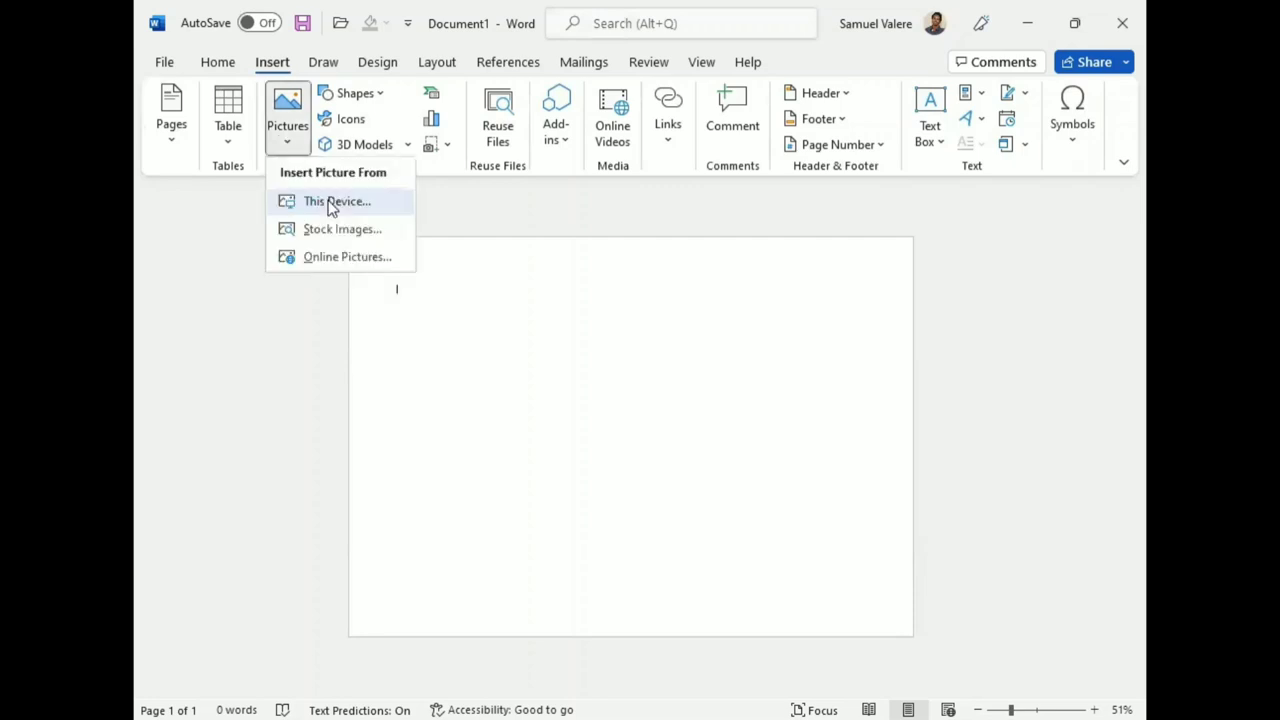
pyautogui.click(332, 204)
pyautogui.click(571, 440)
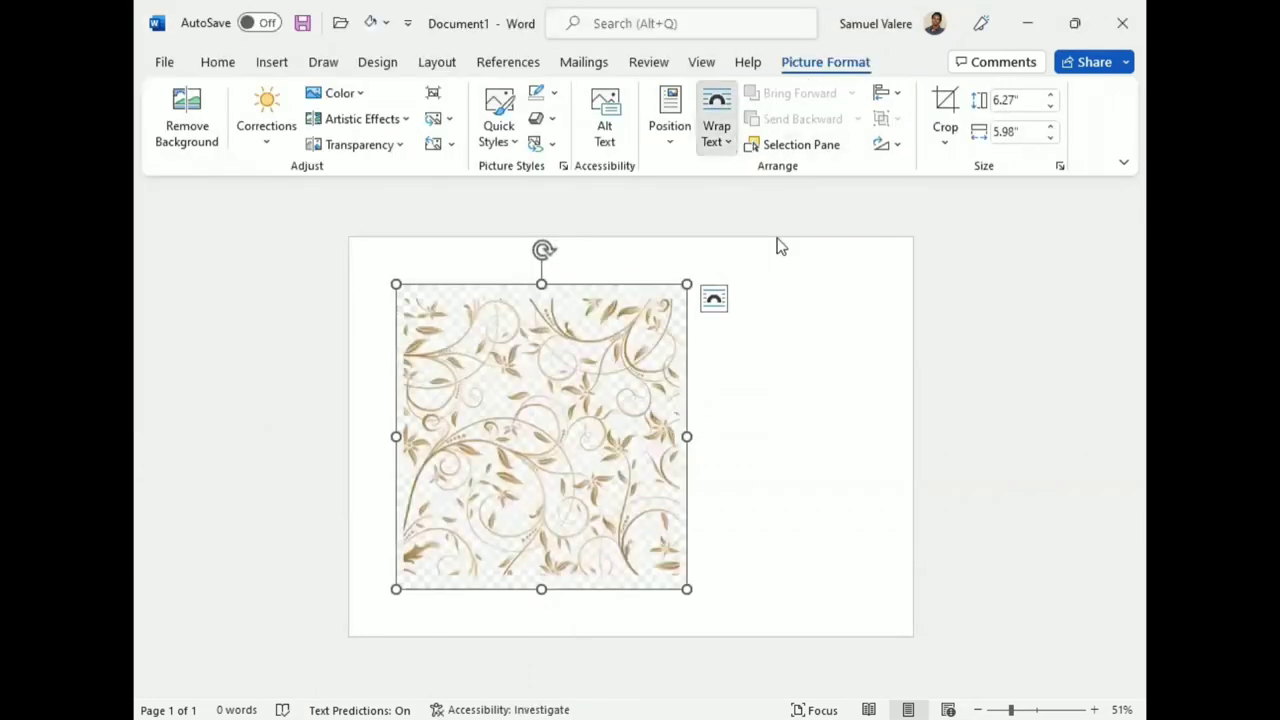
pyautogui.click(716, 125)
pyautogui.click(755, 342)
pyautogui.moveTo(686, 436); pyautogui.dragTo(914, 418)
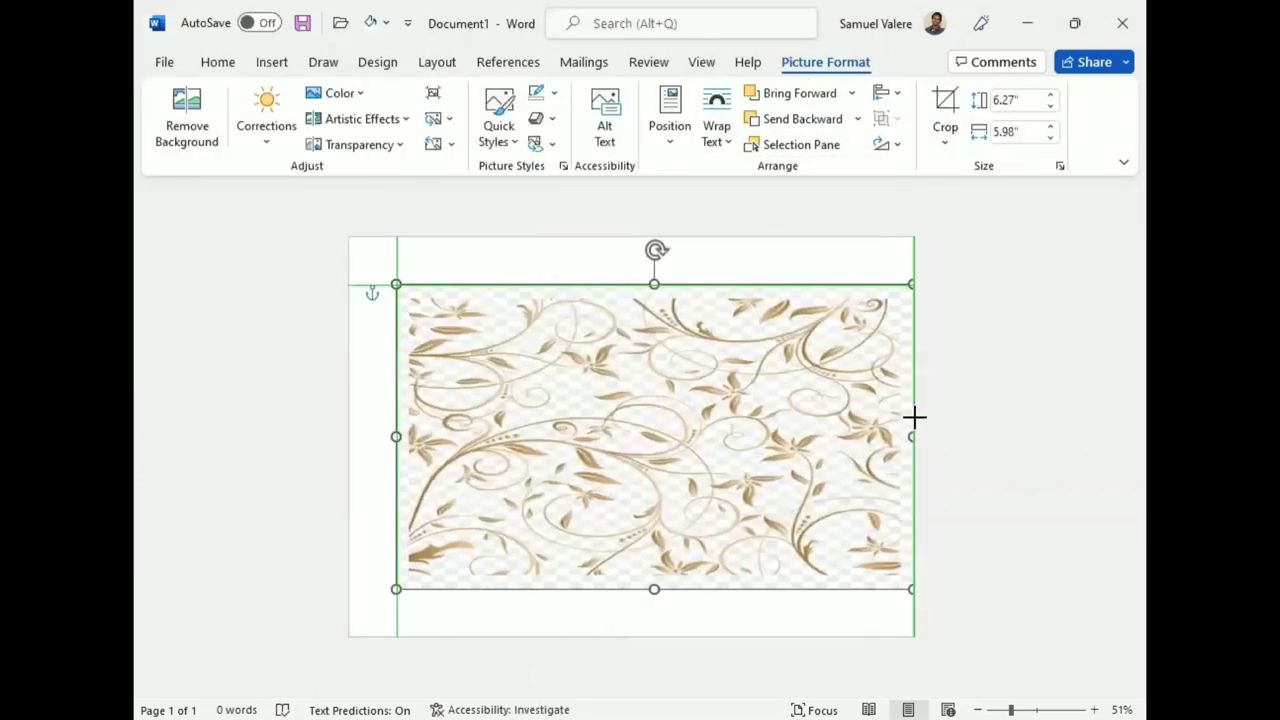
pyautogui.moveTo(396, 436); pyautogui.dragTo(342, 436)
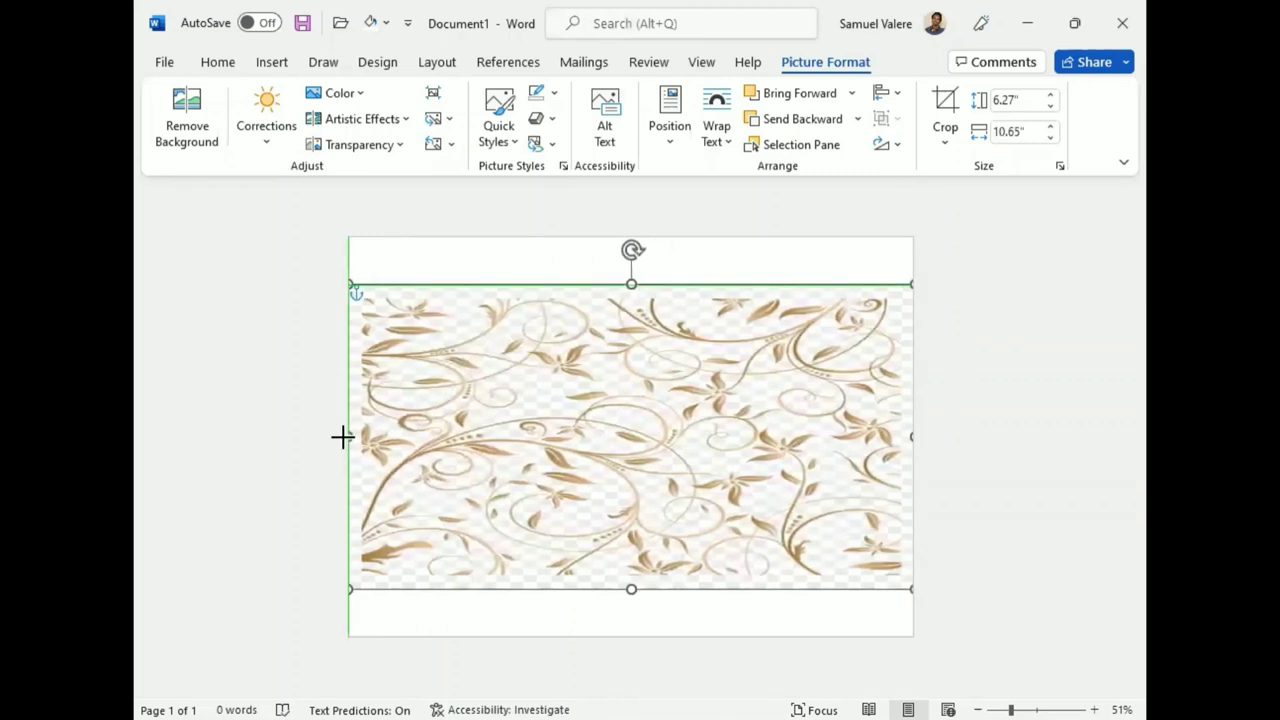
pyautogui.moveTo(631, 284); pyautogui.dragTo(631, 237)
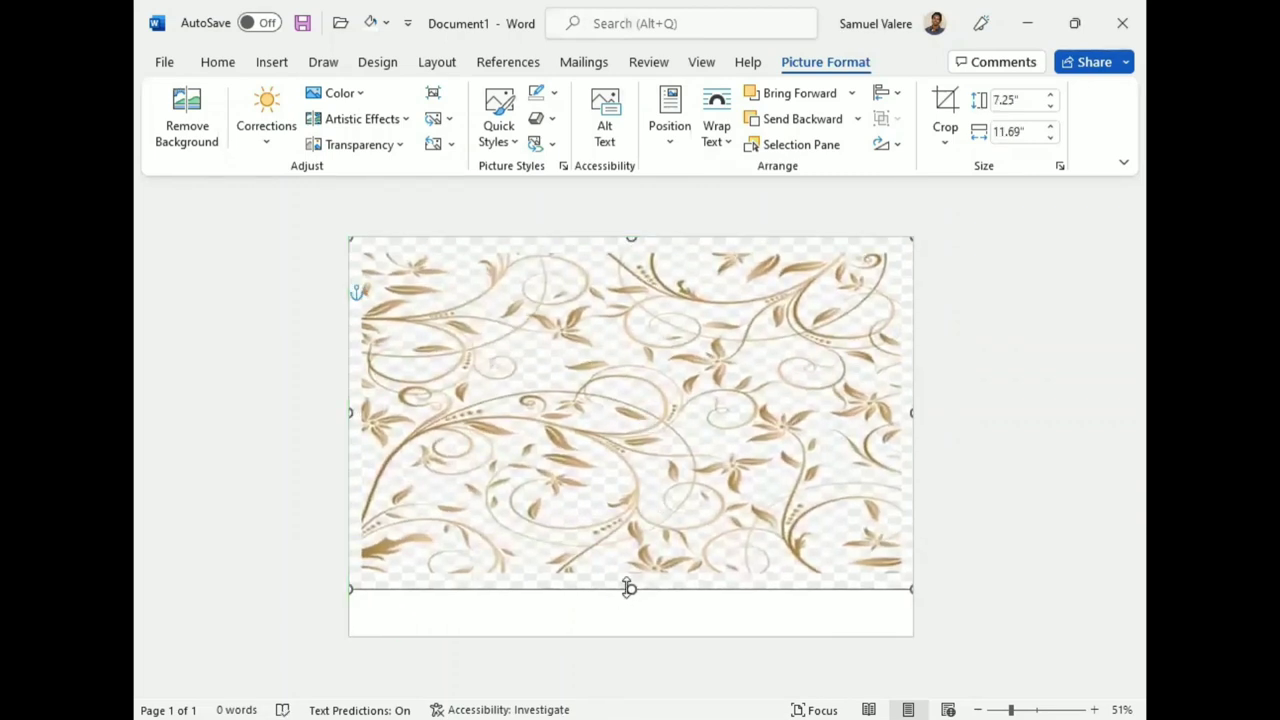
pyautogui.moveTo(629, 588); pyautogui.dragTo(629, 637)
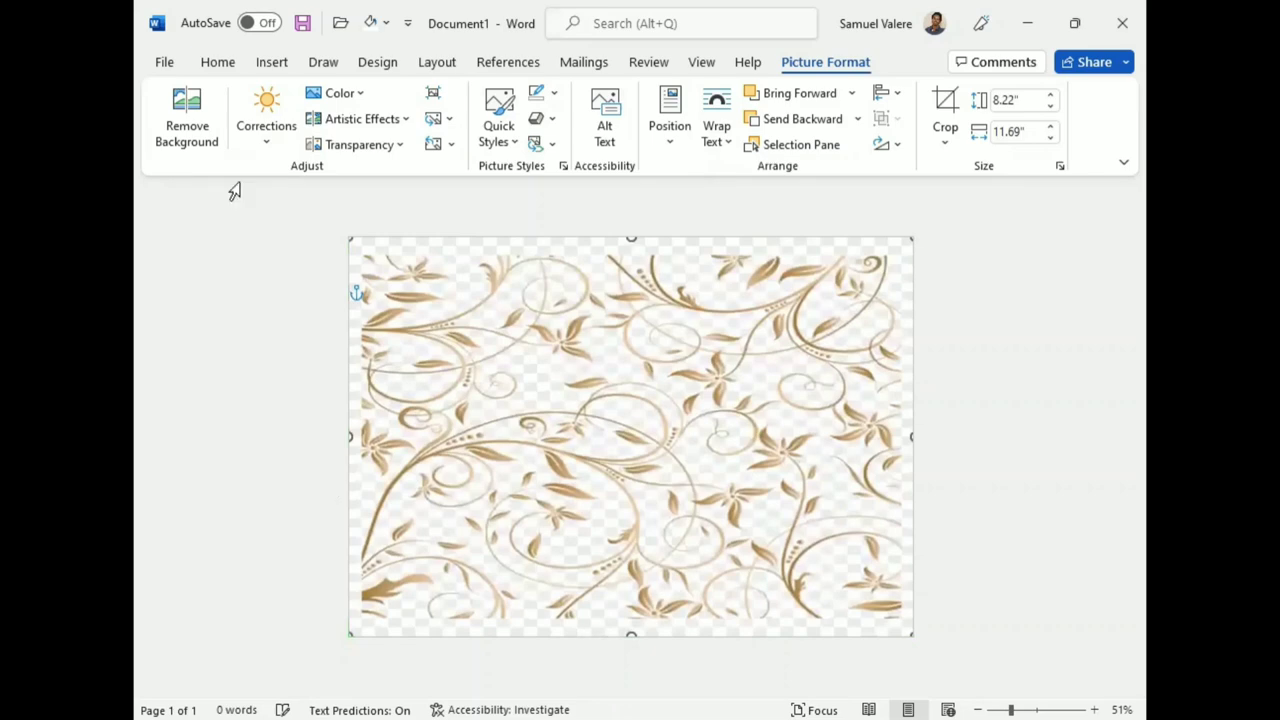
# Recolour the floral background grey and make it 65% transparent.
pyautogui.click(366, 91)
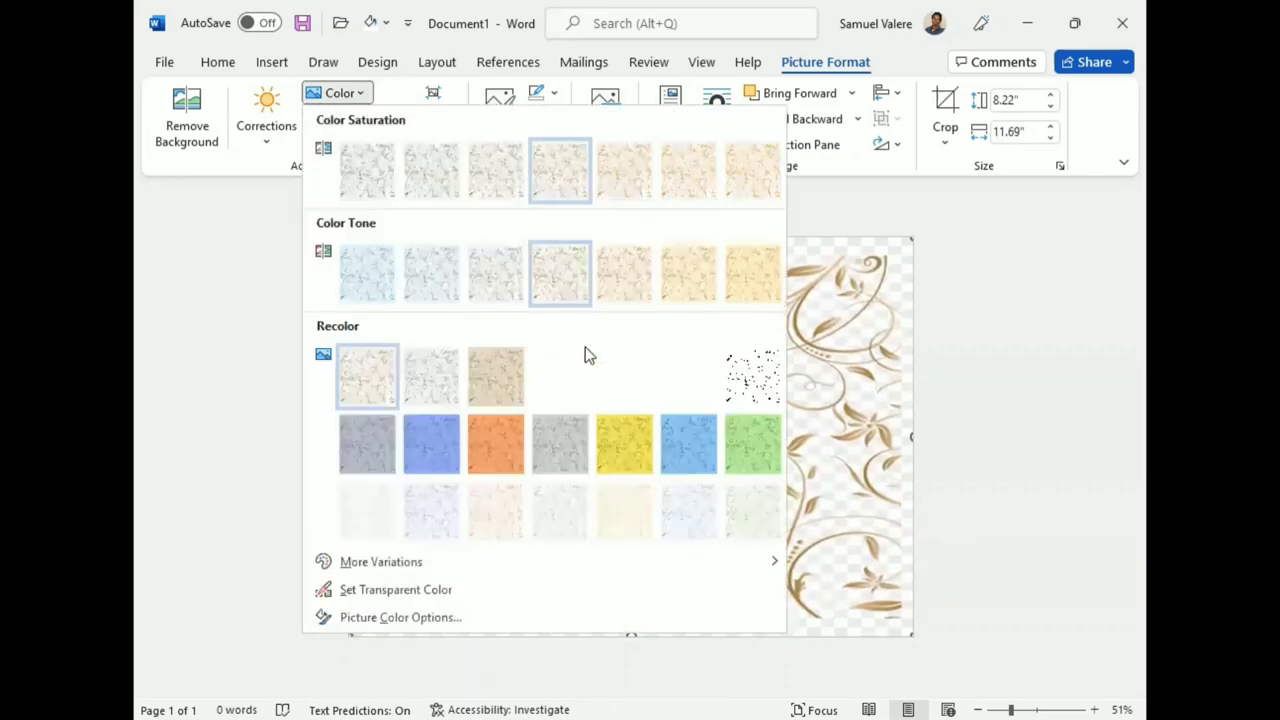
pyautogui.click(561, 440)
pyautogui.click(401, 146)
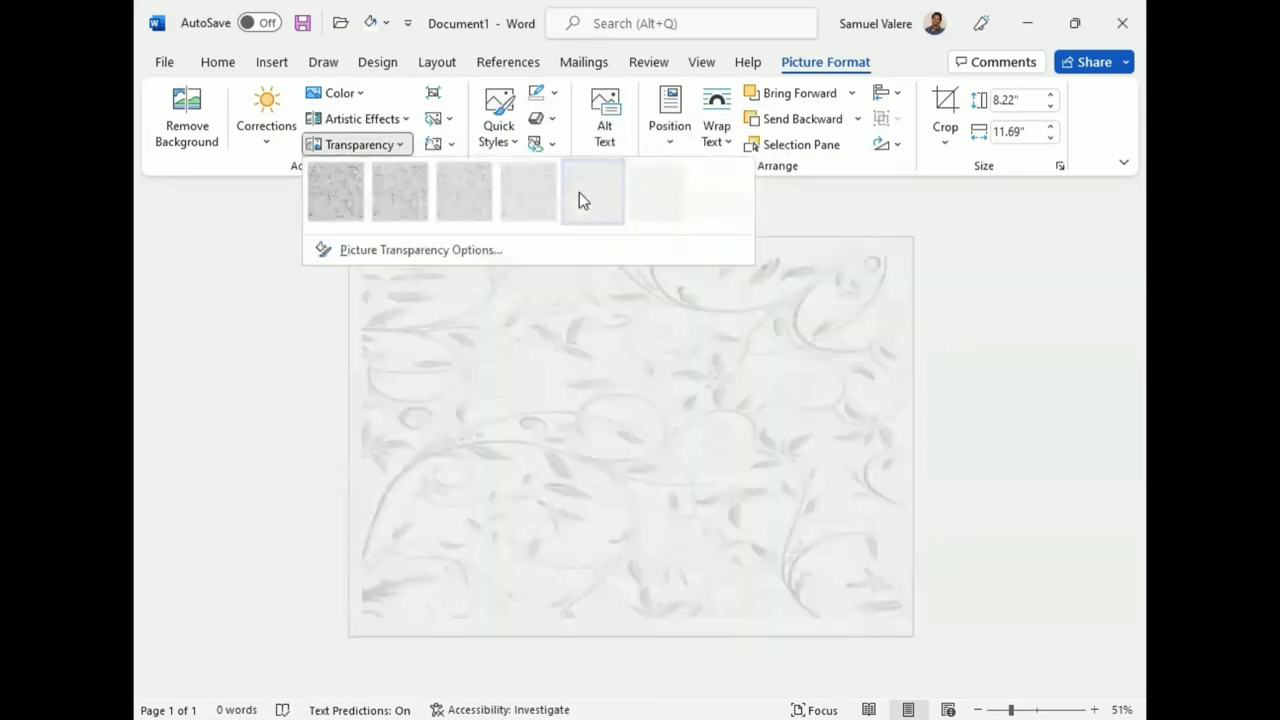
pyautogui.click(579, 192)
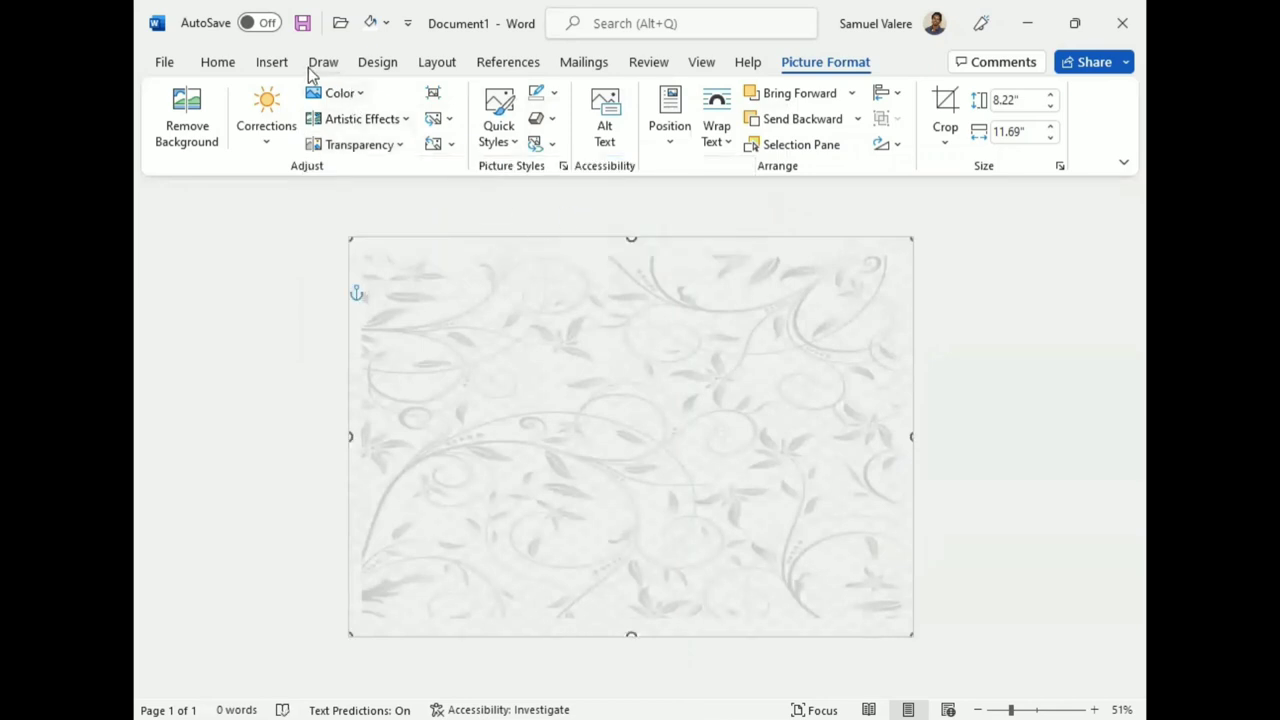
pyautogui.click(273, 66)
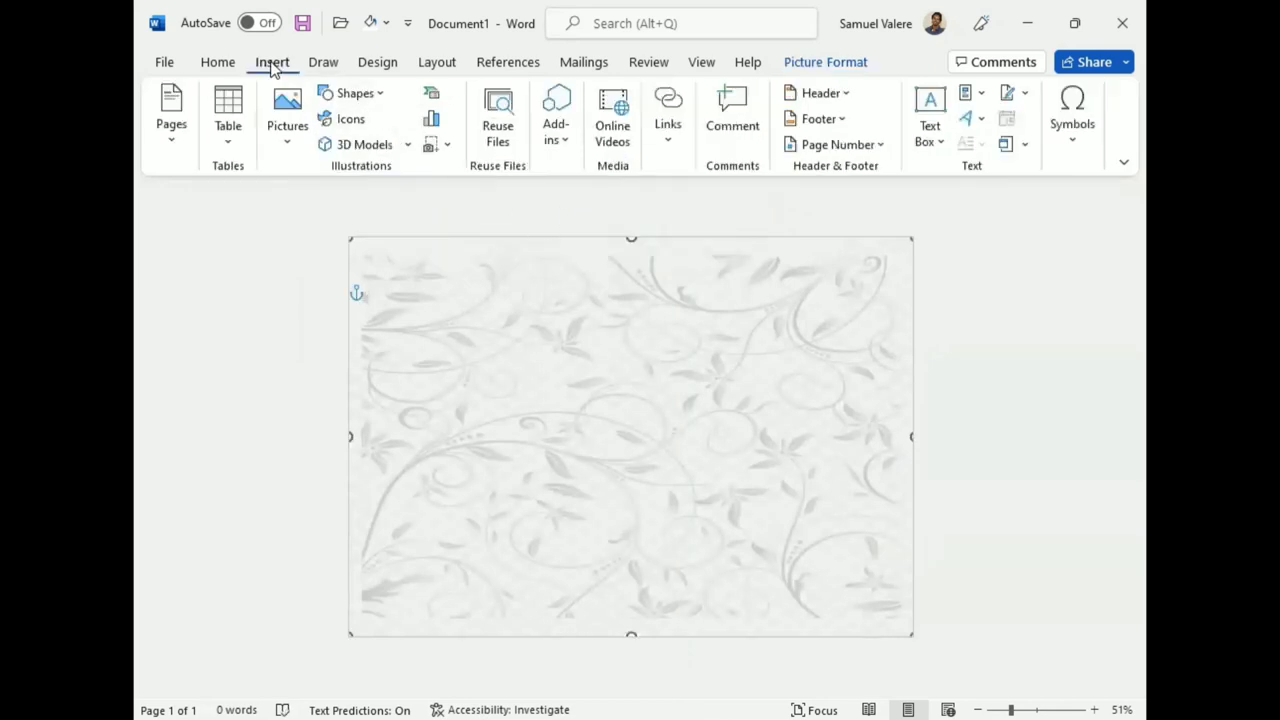
# Draw a rectangle covering the page and give it no fill.
pyautogui.click(355, 93)
pyautogui.click(323, 280)
pyautogui.moveTo(374, 246); pyautogui.dragTo(900, 622)
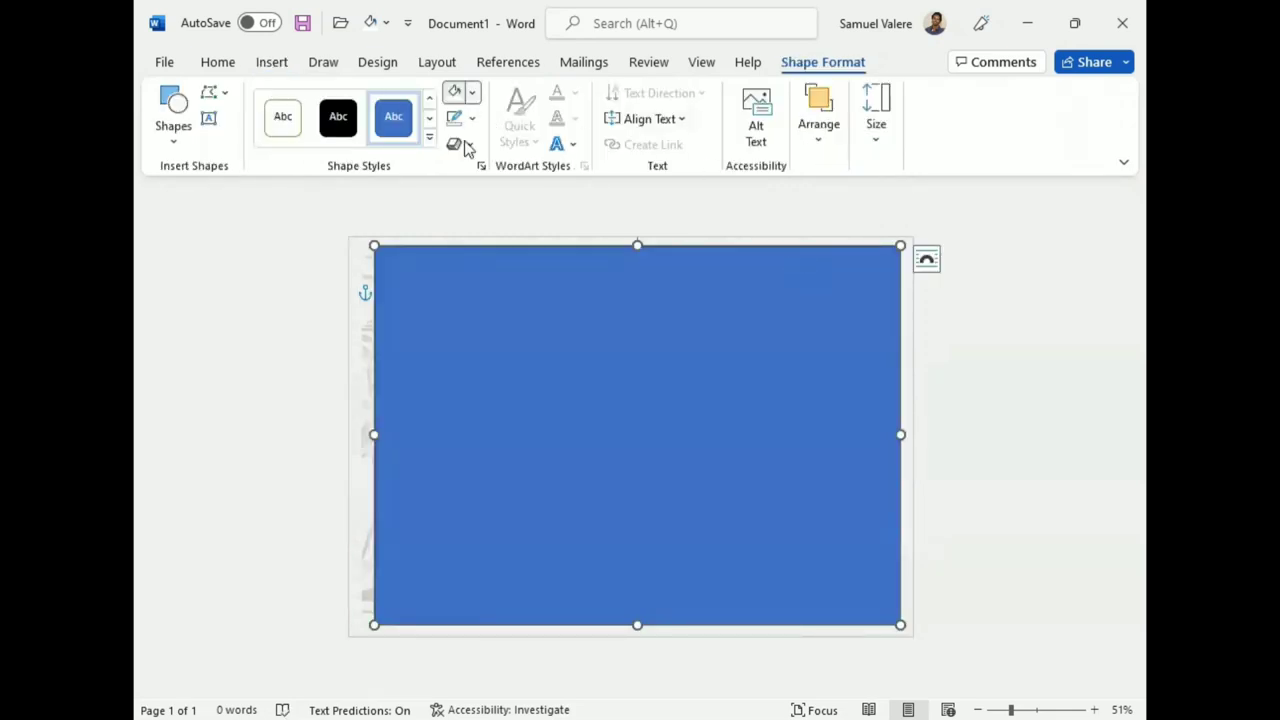
pyautogui.click(472, 92)
pyautogui.click(466, 309)
# Give the rectangle a 25 pt black outline.
pyautogui.click(472, 118)
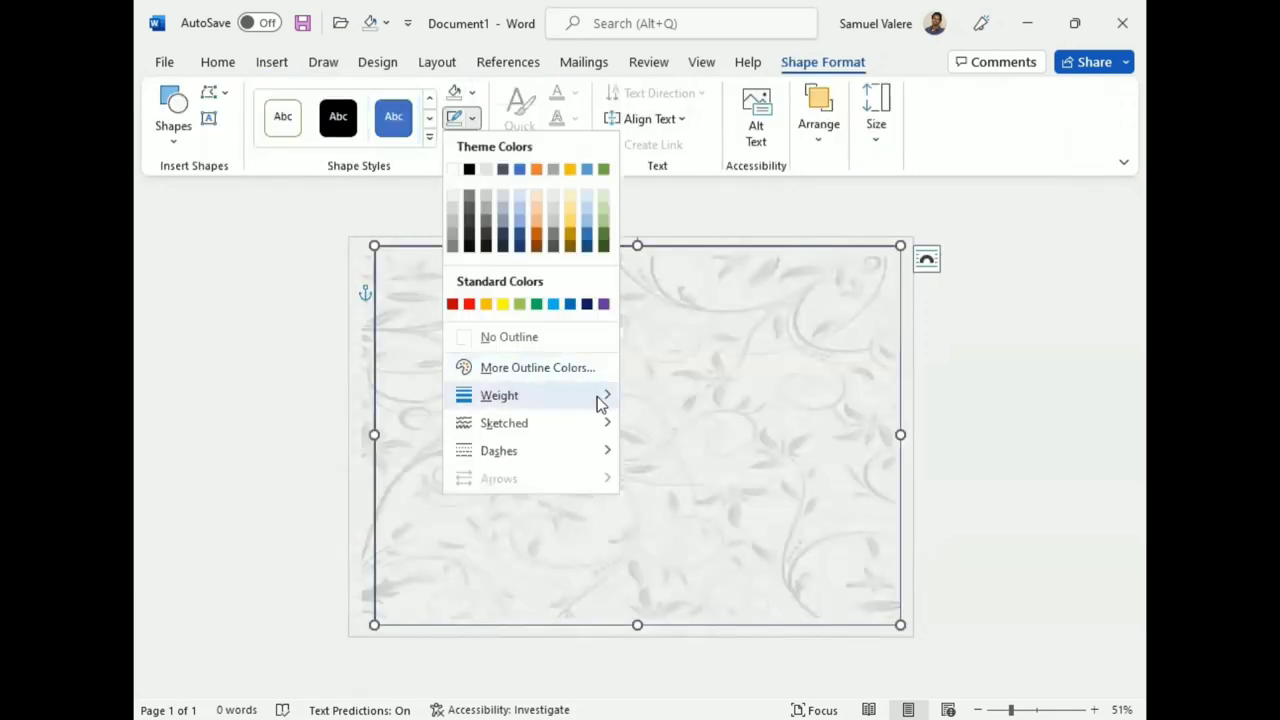
pyautogui.moveTo(600, 400)
pyautogui.click(711, 633)
pyautogui.click(1057, 451)
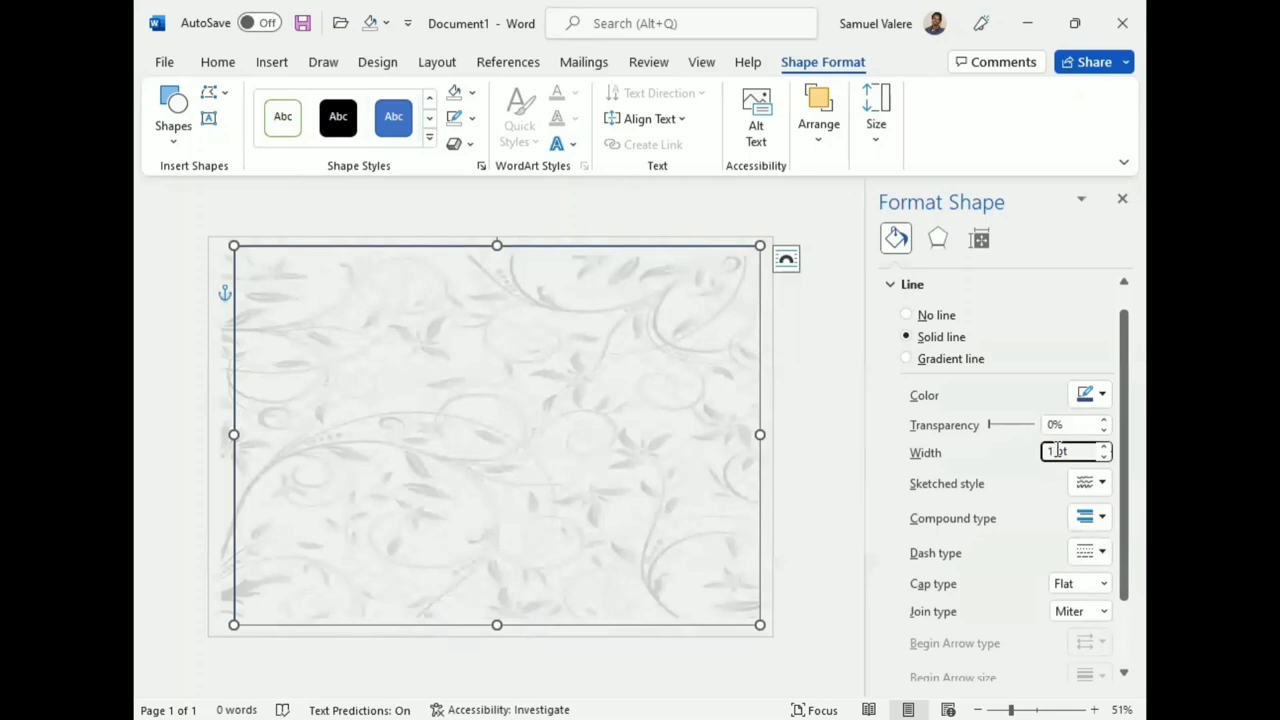
pyautogui.write('5')
pyautogui.press('Return')
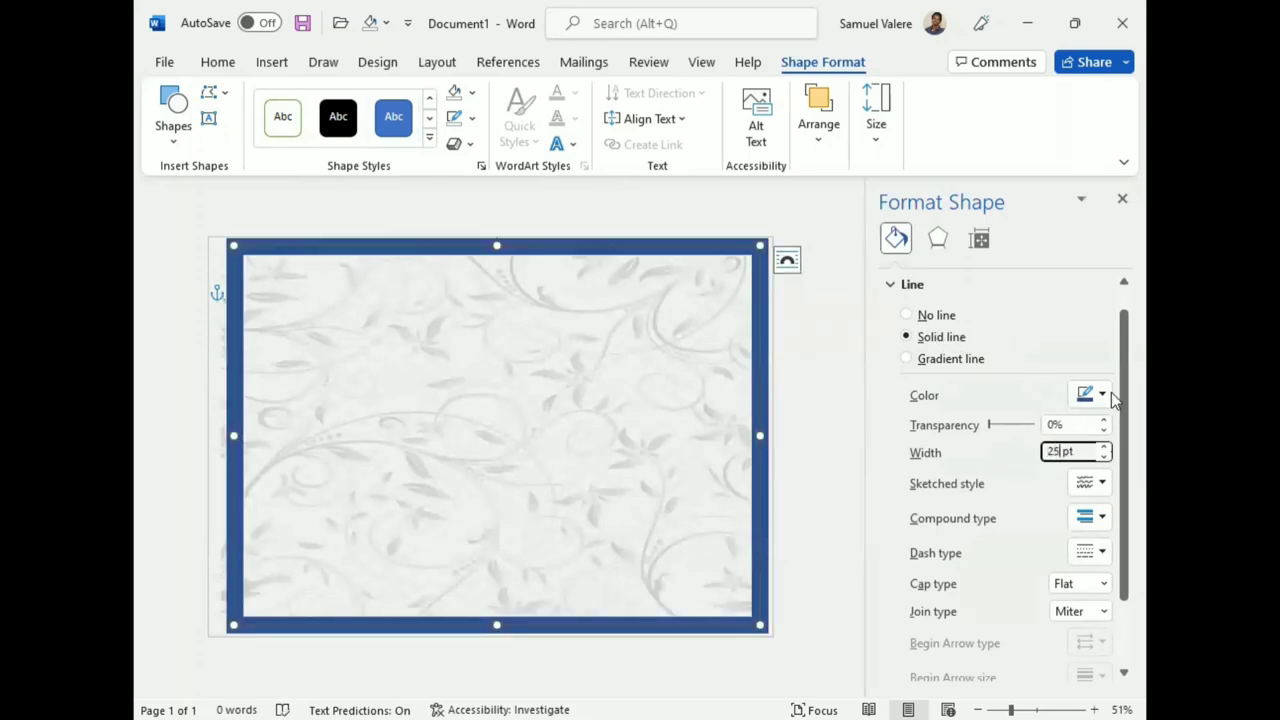
pyautogui.click(1092, 393)
pyautogui.click(998, 447)
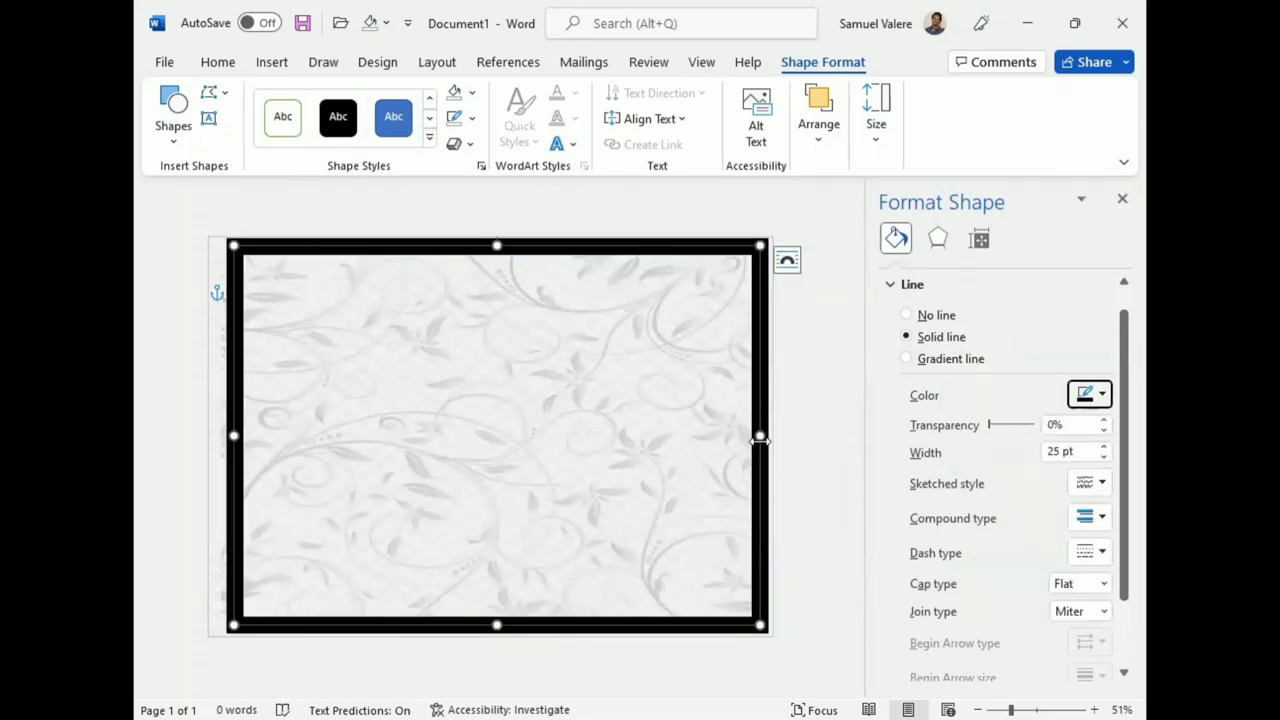
# Stretch the black frame out to the page's right, bottom and left edges.
pyautogui.moveTo(760, 435); pyautogui.dragTo(766, 435)
pyautogui.moveTo(501, 625); pyautogui.dragTo(501, 629)
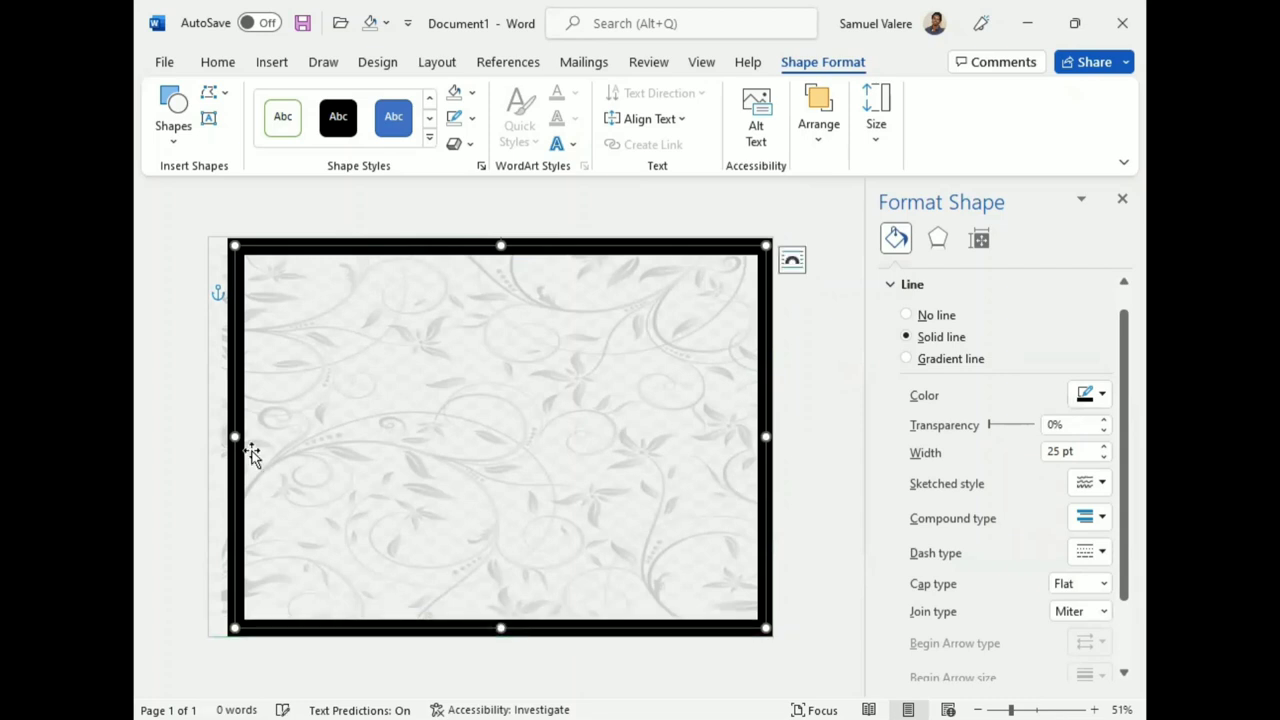
pyautogui.moveTo(234, 435); pyautogui.dragTo(215, 435)
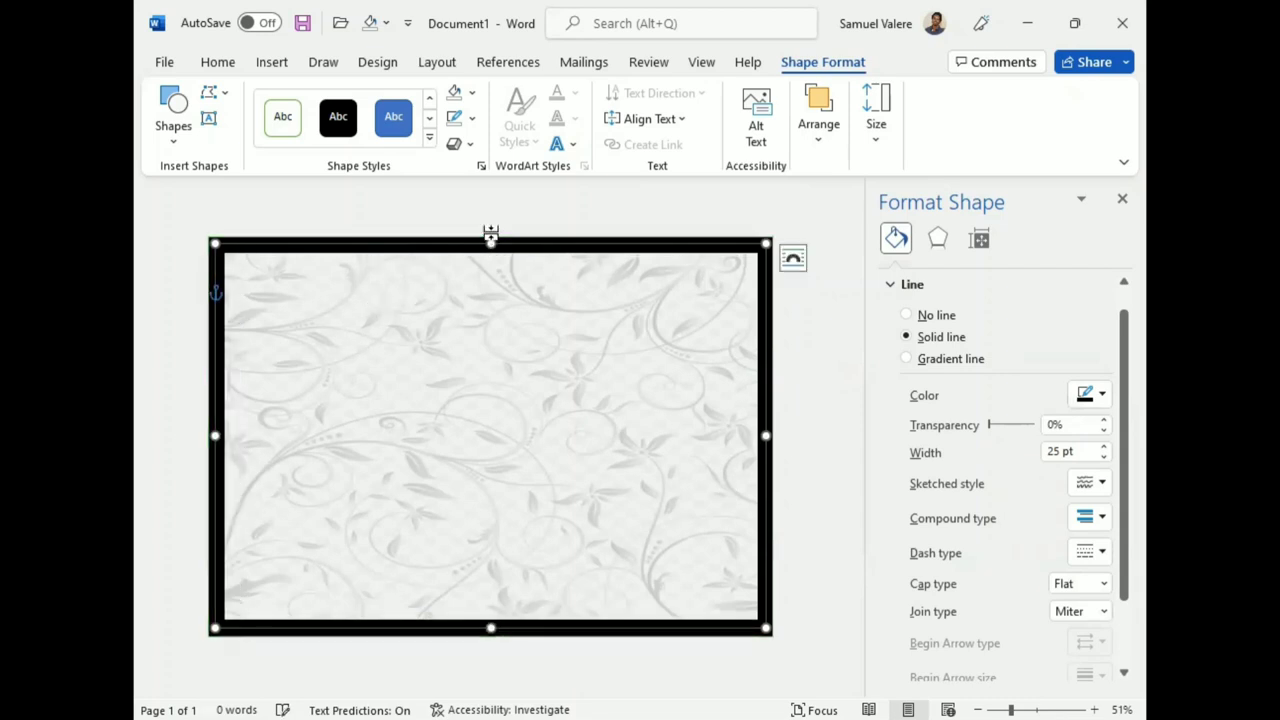
pyautogui.click(1122, 199)
# Draw a small rectangle and rotate it into a vertical bar on the border.
pyautogui.click(176, 128)
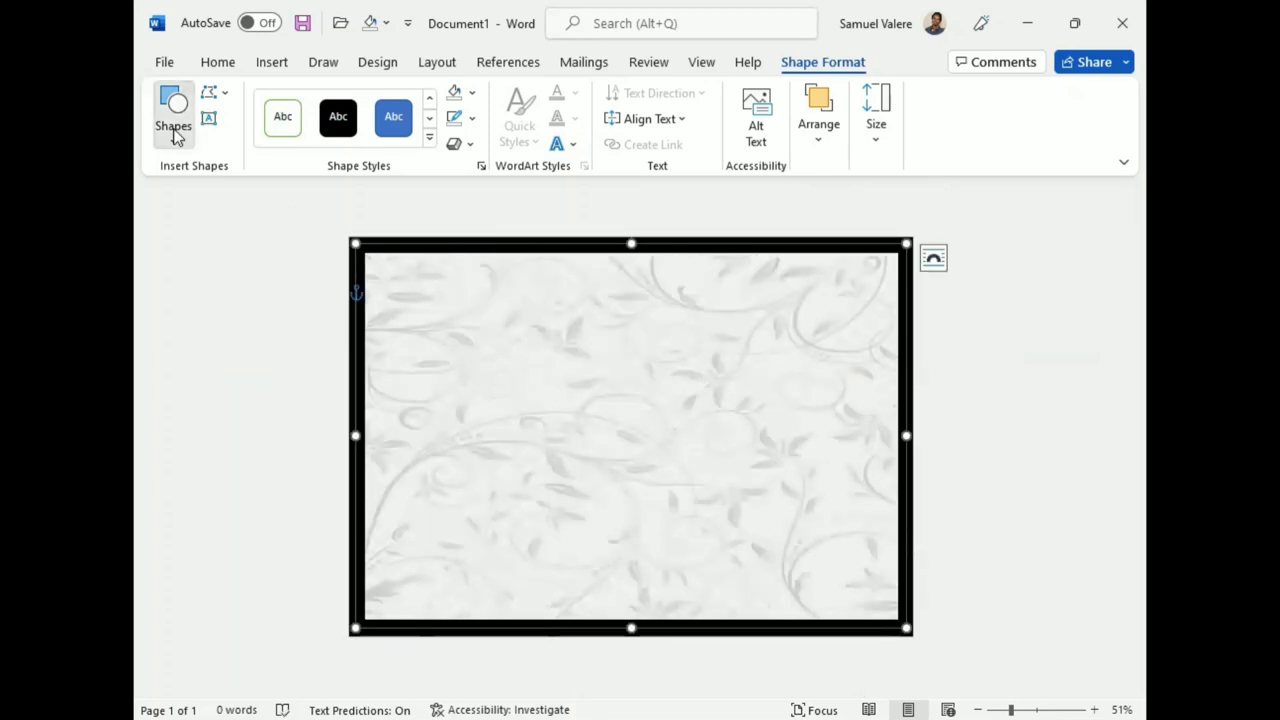
pyautogui.click(166, 326)
pyautogui.moveTo(382, 357); pyautogui.dragTo(468, 391)
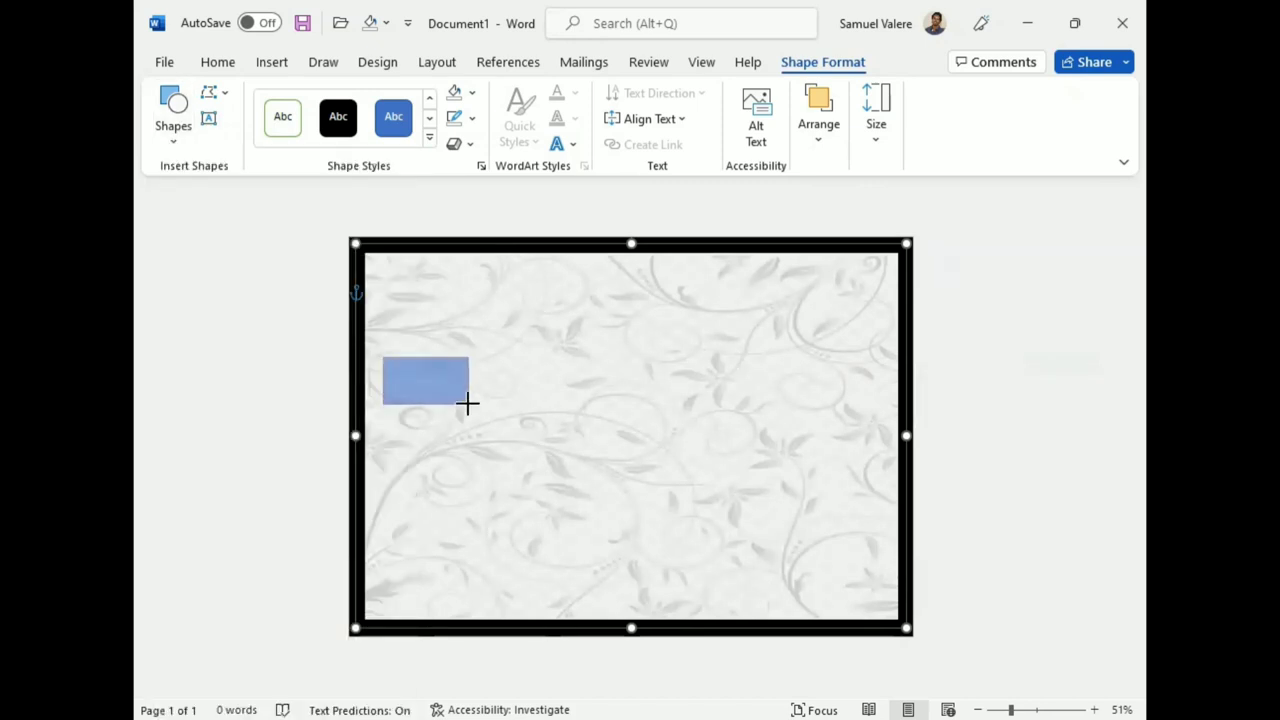
pyautogui.moveTo(424, 320)
pyautogui.mouseDown()
pyautogui.moveTo(455, 372)
pyautogui.moveTo(472, 374)
pyautogui.moveTo(334, 451)
pyautogui.moveTo(368, 437)
pyautogui.moveTo(804, 477)
pyautogui.moveTo(903, 452)
pyautogui.mouseUp()
# Give both side bars no outline and a white fill.
pyautogui.keyDown('shift'); pyautogui.click(357, 440); pyautogui.keyUp('shift')
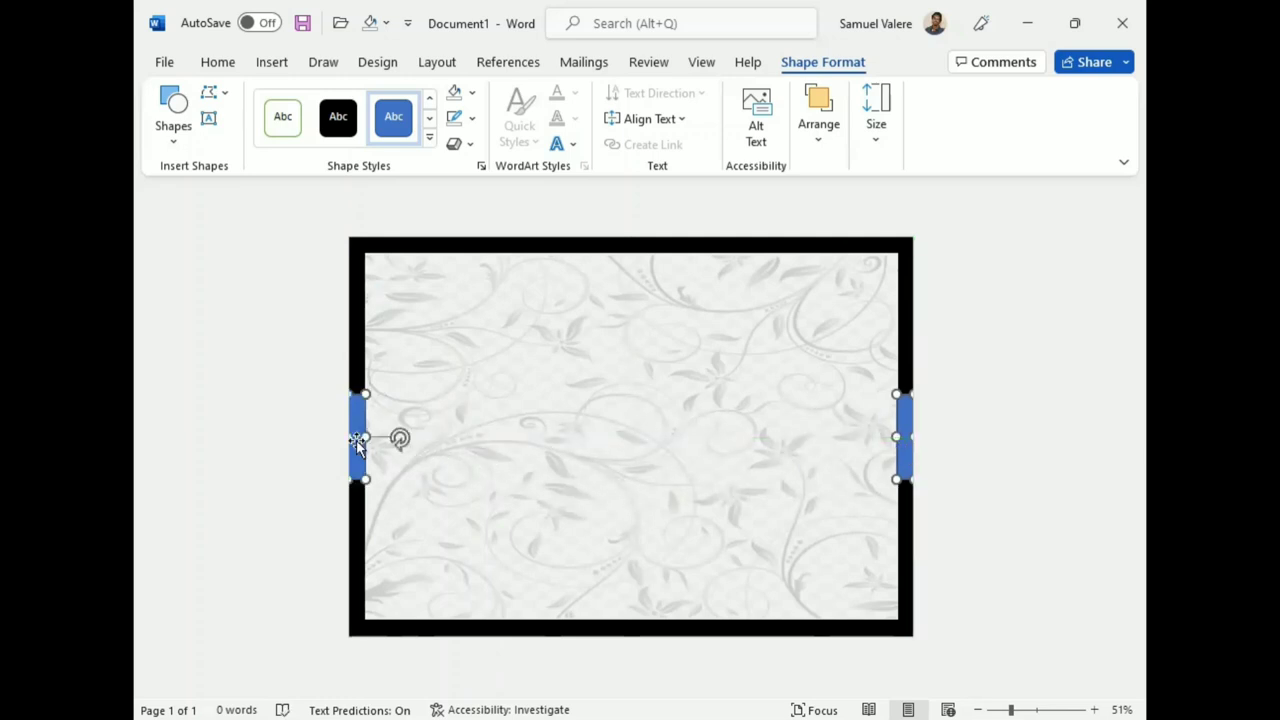
pyautogui.click(470, 118)
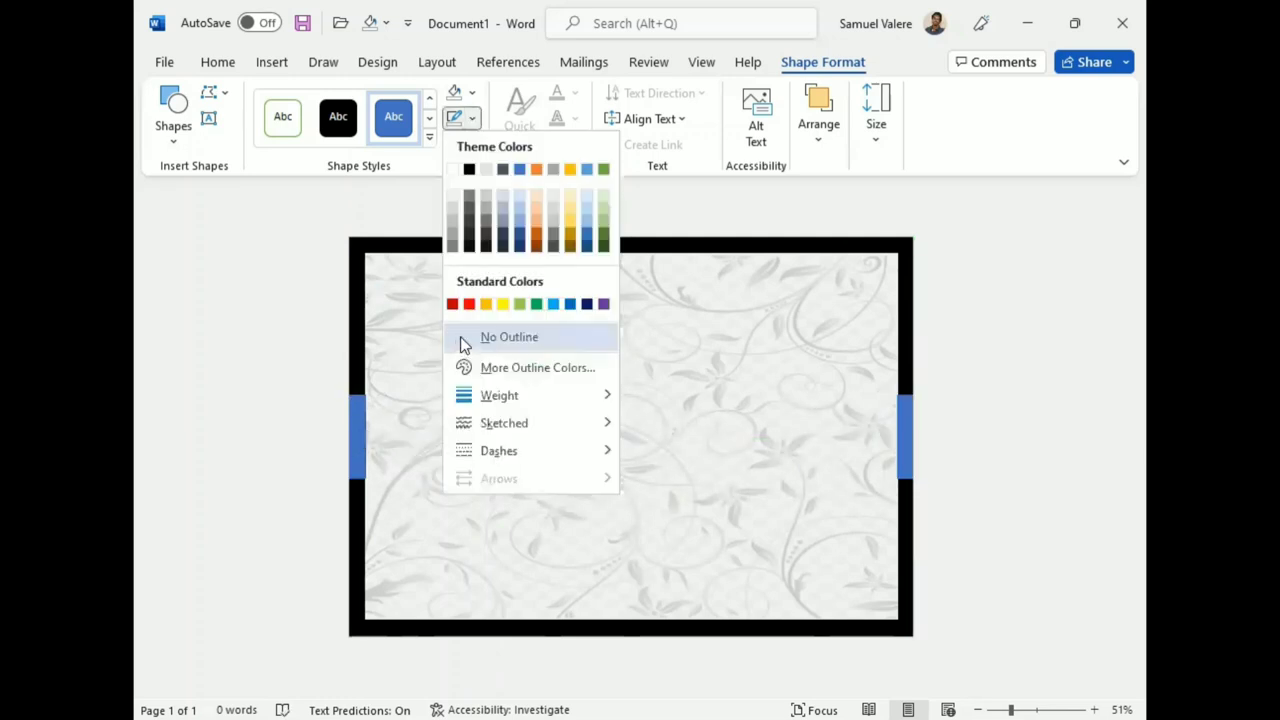
pyautogui.click(460, 336)
pyautogui.click(472, 92)
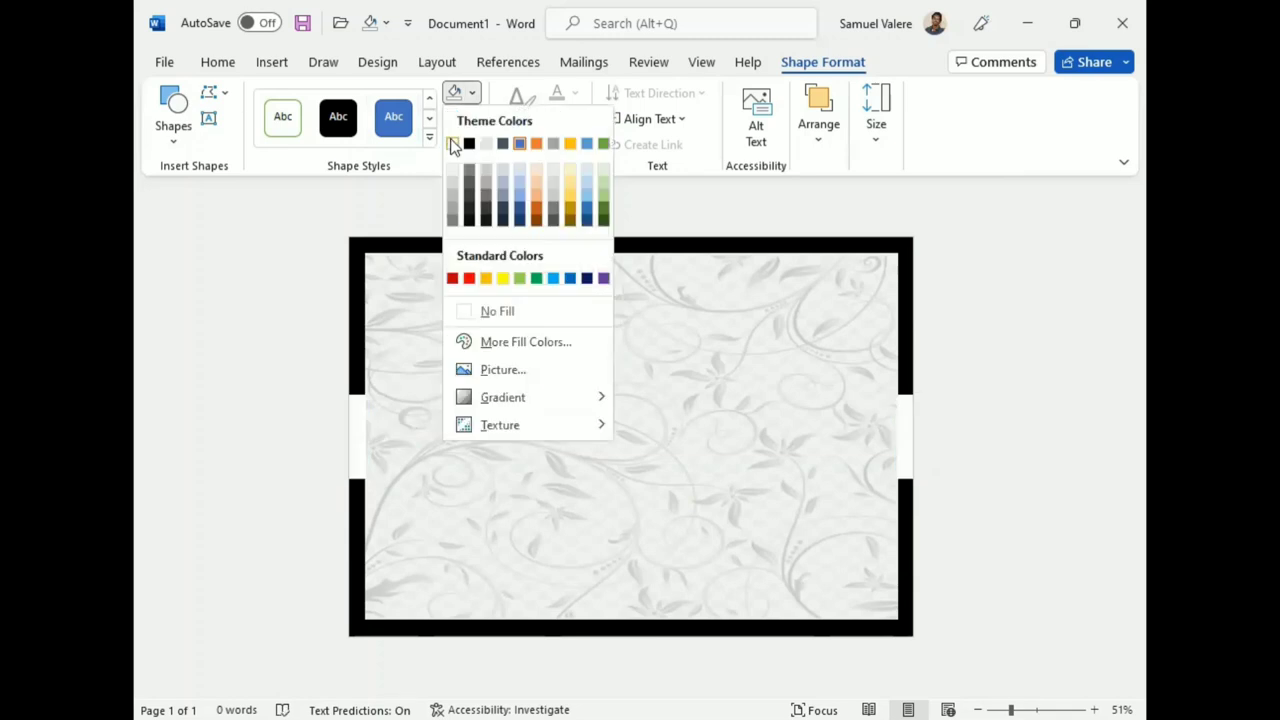
pyautogui.click(452, 145)
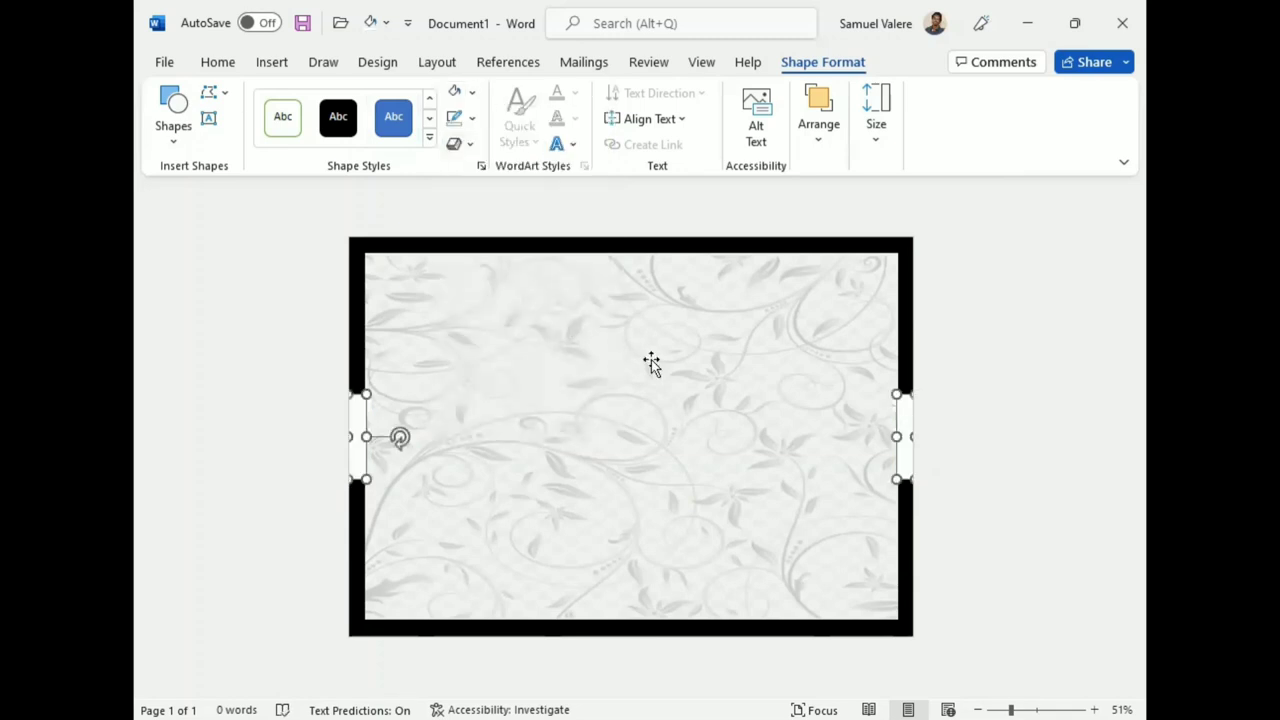
pyautogui.click(420, 448)
pyautogui.click(357, 438)
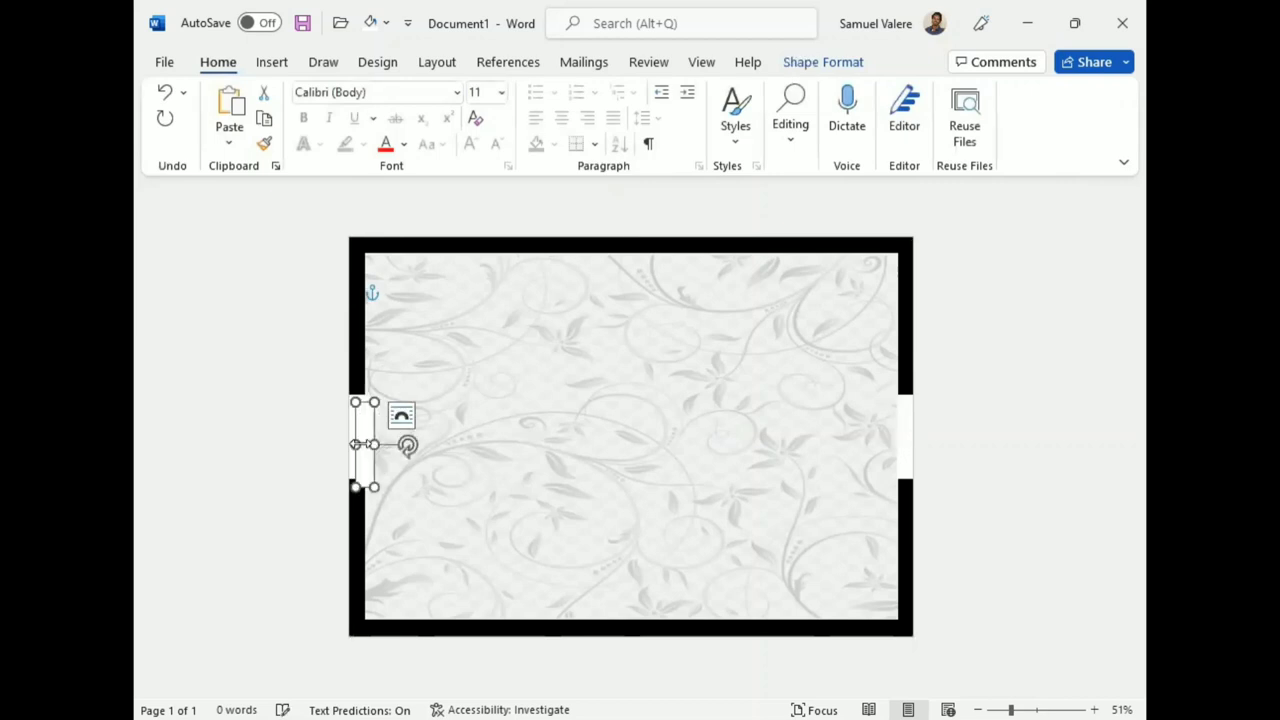
# Copy the white bar onto the middle of the top border.
pyautogui.moveTo(358, 412)
pyautogui.mouseDown()
pyautogui.moveTo(597, 300)
pyautogui.moveTo(597, 369)
pyautogui.moveTo(631, 250)
pyautogui.moveTo(657, 255)
pyautogui.moveTo(651, 619)
pyautogui.moveTo(638, 624)
pyautogui.mouseUp()
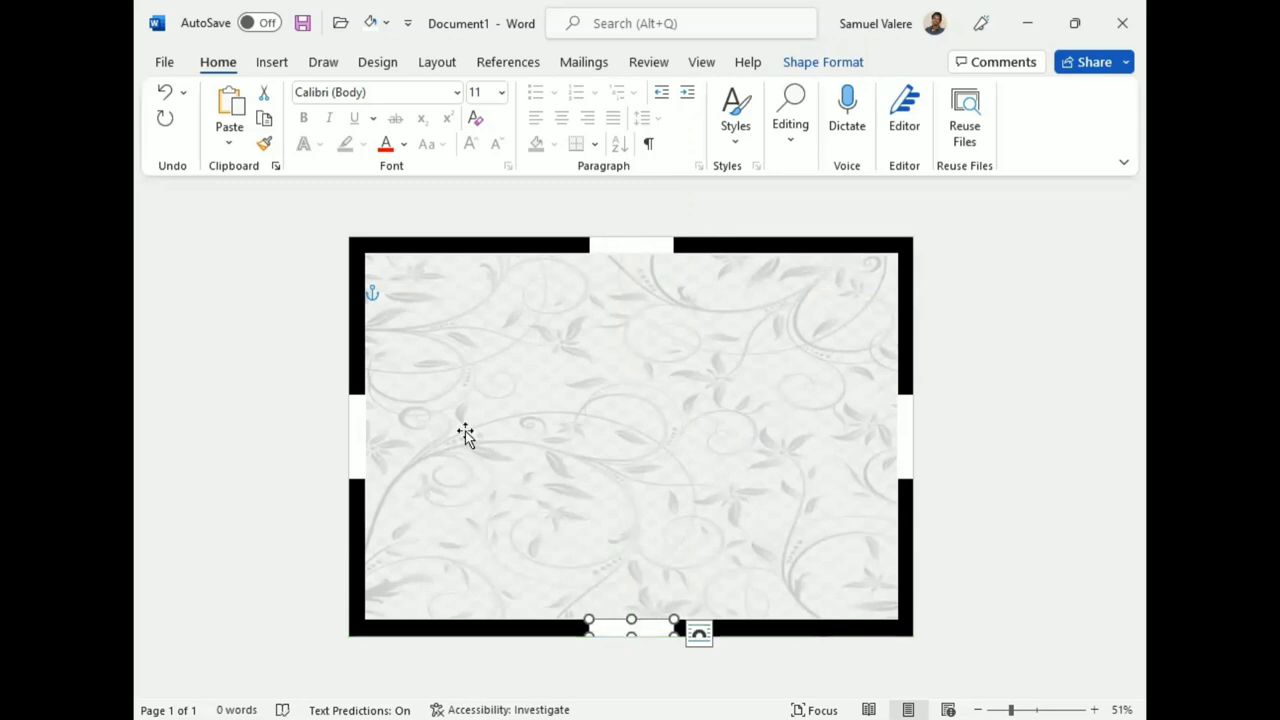
# Draw a rectangle just inside the black border and fine-tune its position.
pyautogui.click(270, 63)
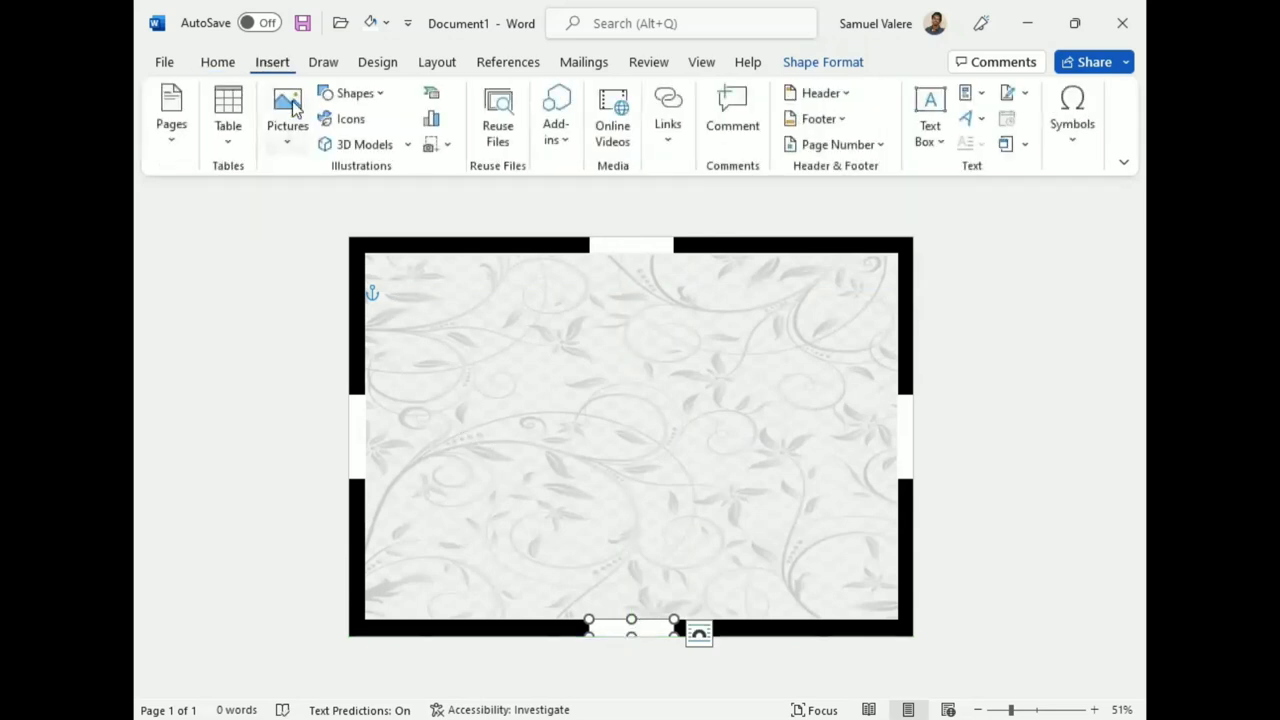
pyautogui.click(355, 93)
pyautogui.click(385, 146)
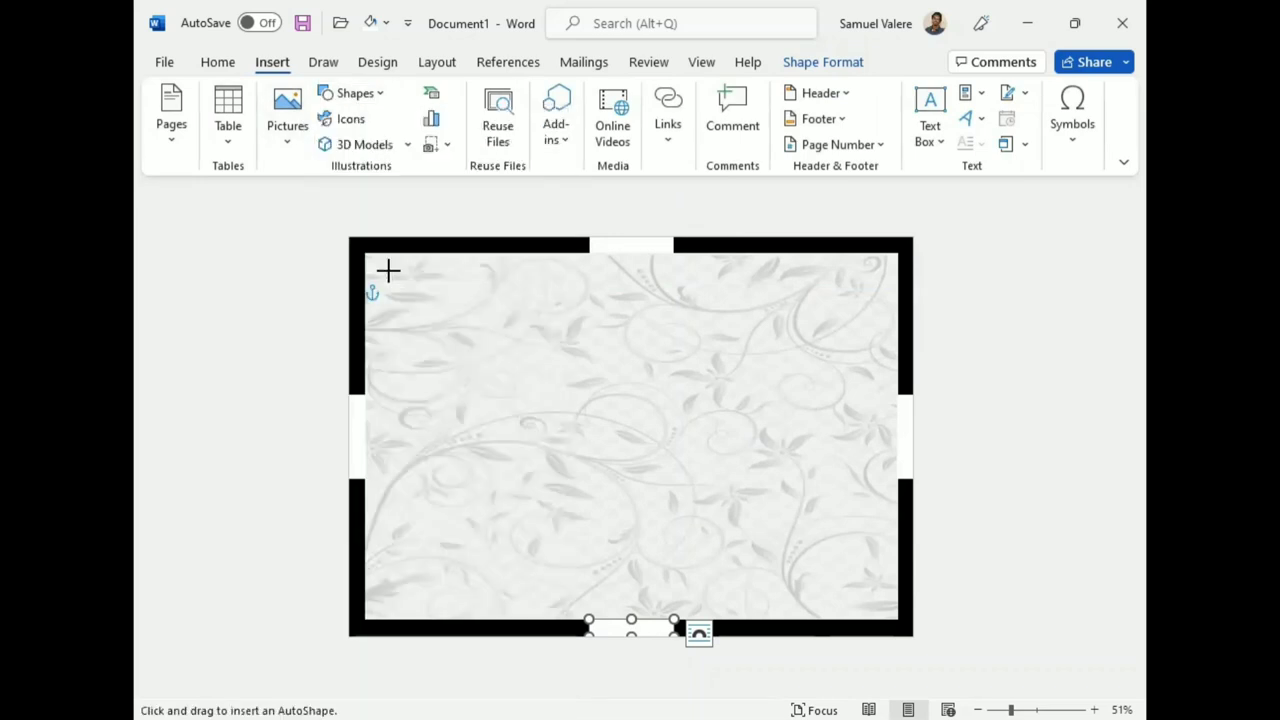
pyautogui.moveTo(379, 264); pyautogui.dragTo(891, 615)
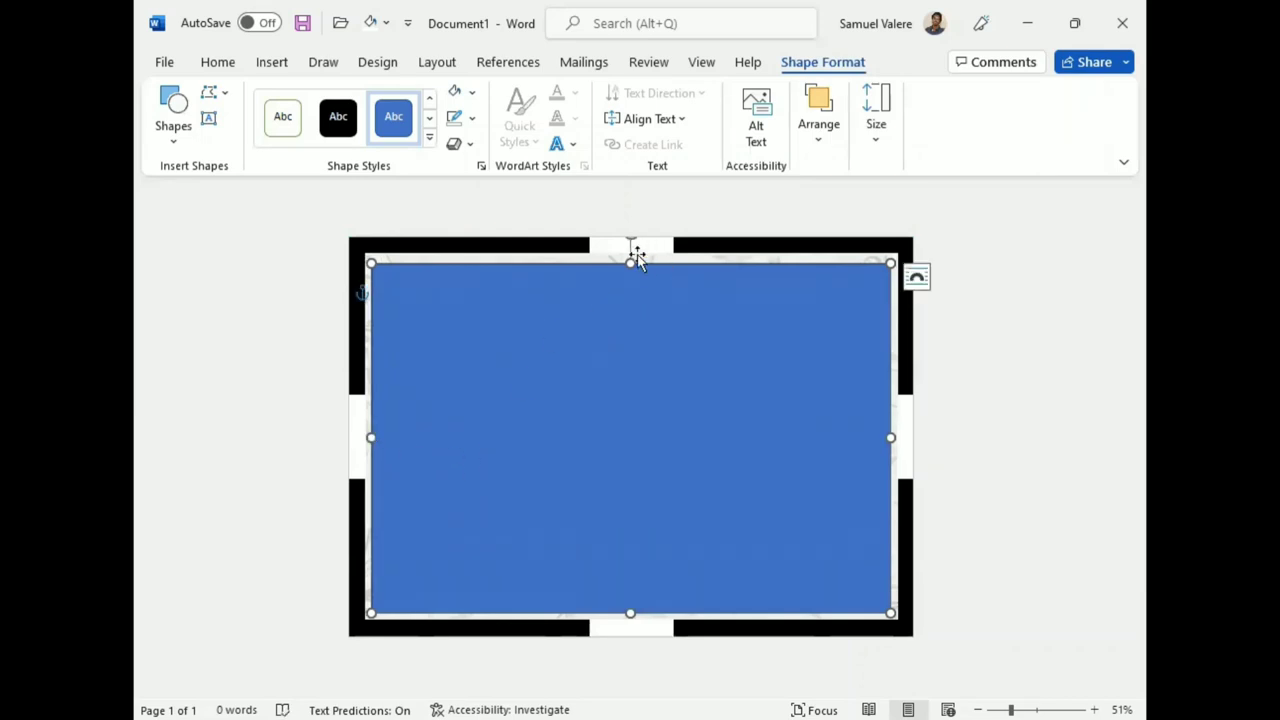
pyautogui.moveTo(630, 263); pyautogui.dragTo(628, 260)
pyautogui.moveTo(640, 360); pyautogui.dragTo(626, 357)
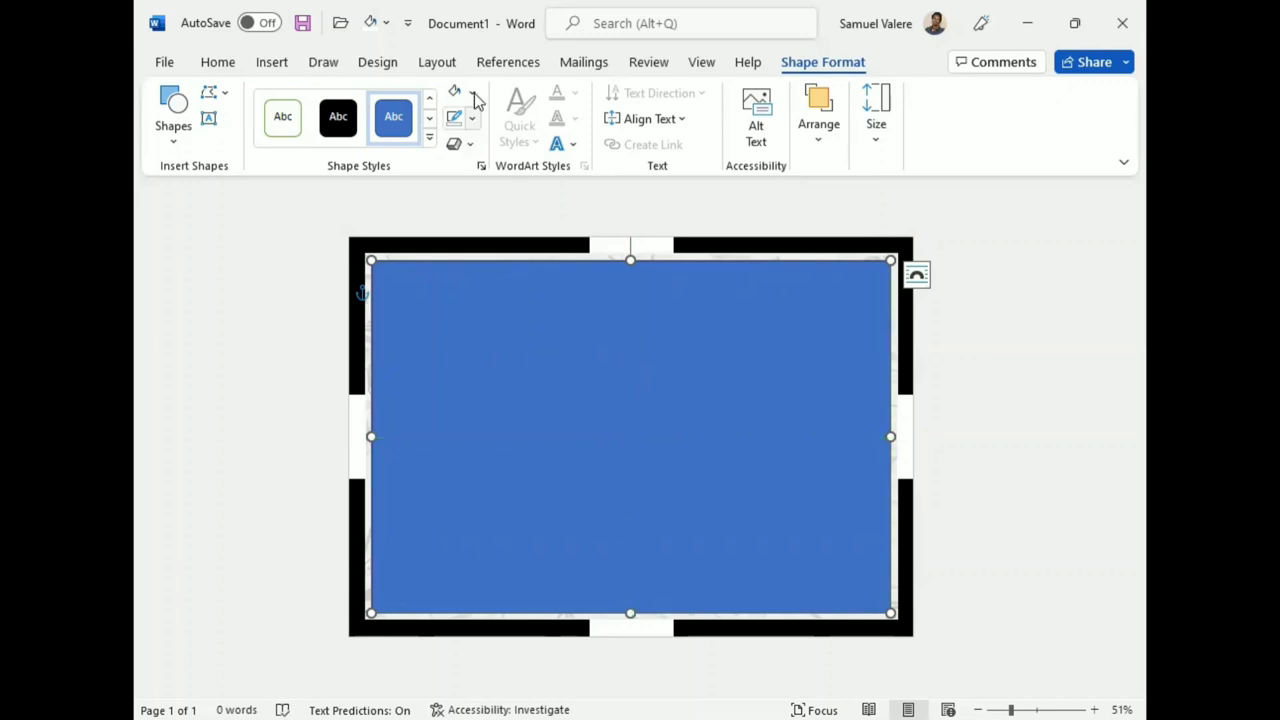
# Give the inner rectangle no fill and a 2¼ pt black outline.
pyautogui.click(472, 92)
pyautogui.click(464, 309)
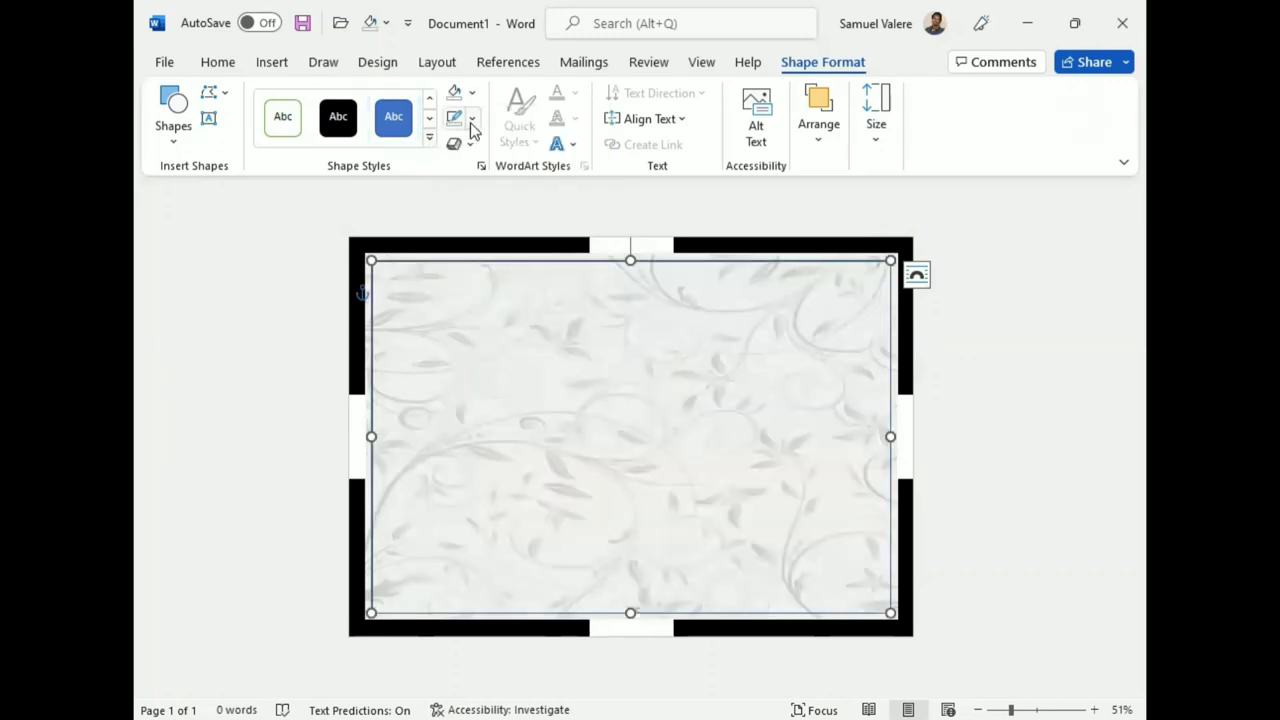
pyautogui.click(472, 120)
pyautogui.moveTo(604, 400)
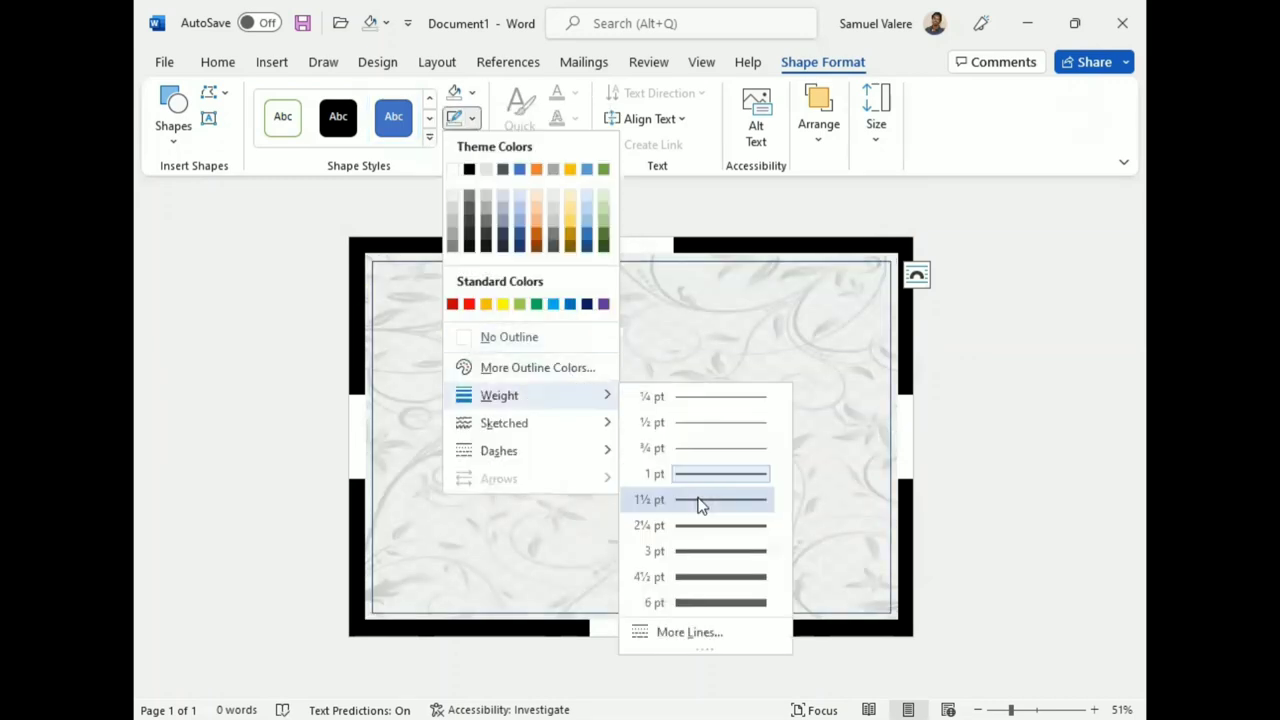
pyautogui.click(697, 527)
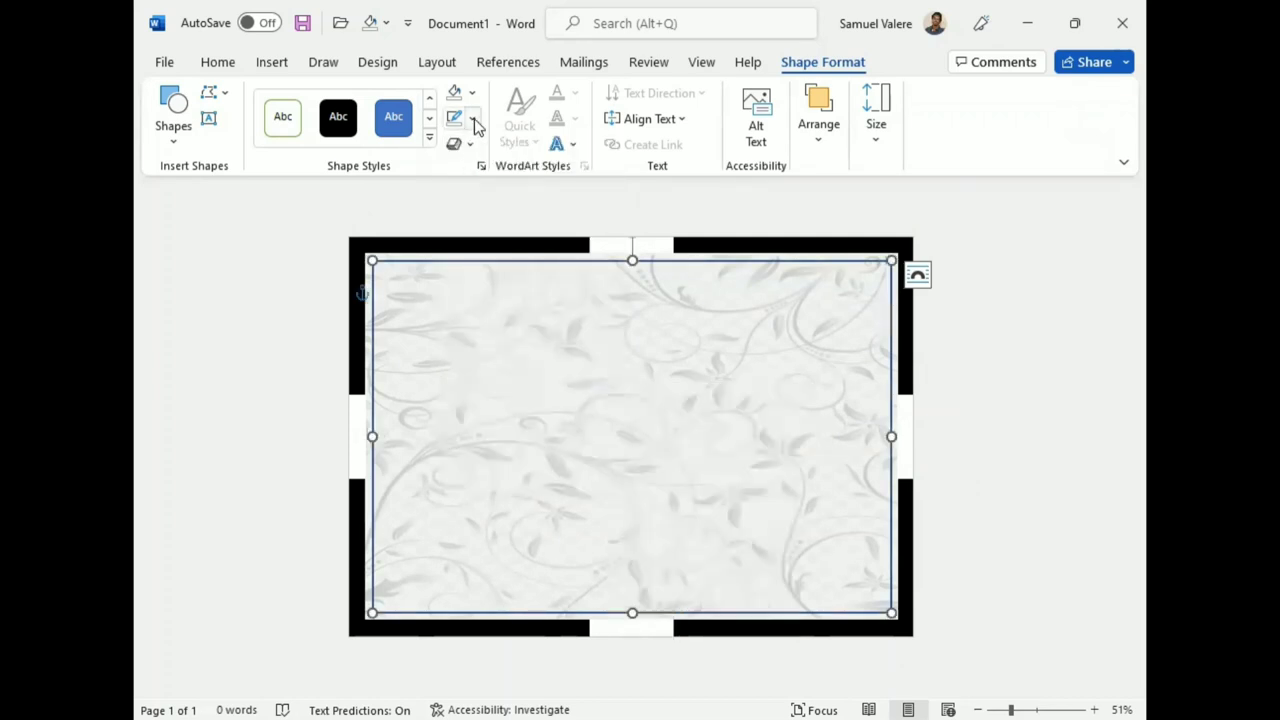
pyautogui.click(472, 118)
pyautogui.click(467, 170)
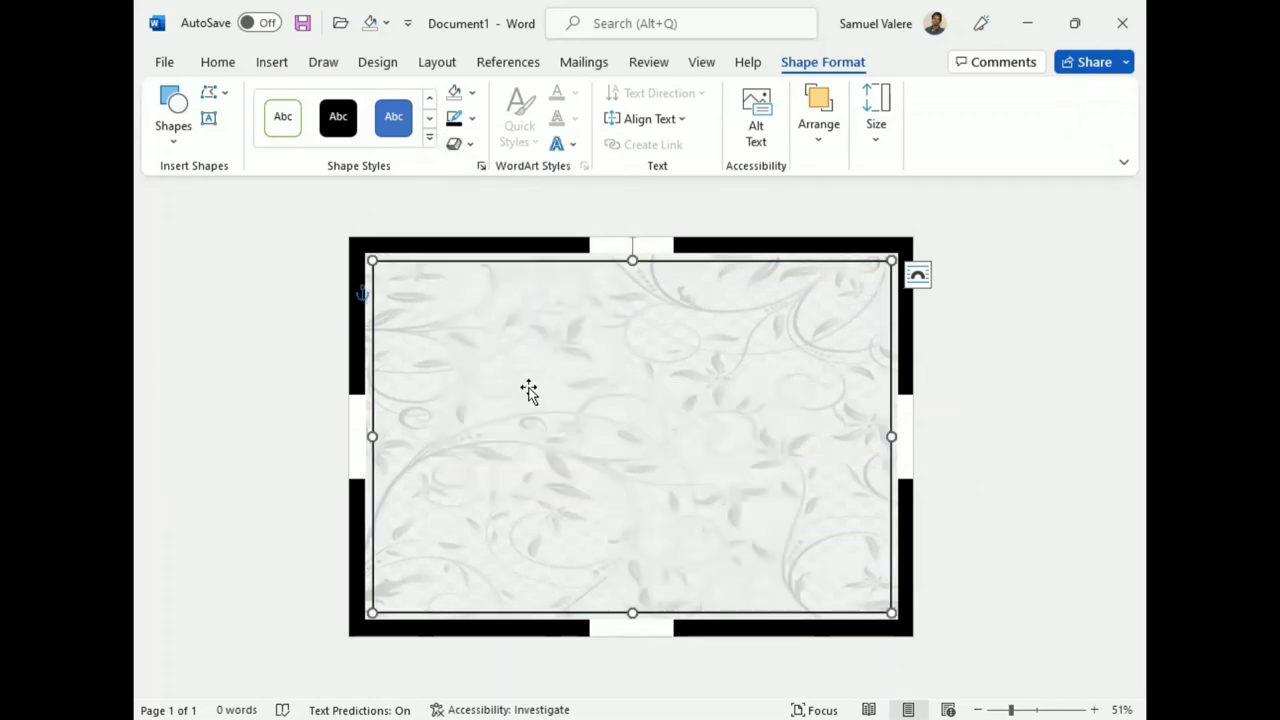
# Draw a rectangle band across the page middle, widened to the right border.
pyautogui.click(176, 132)
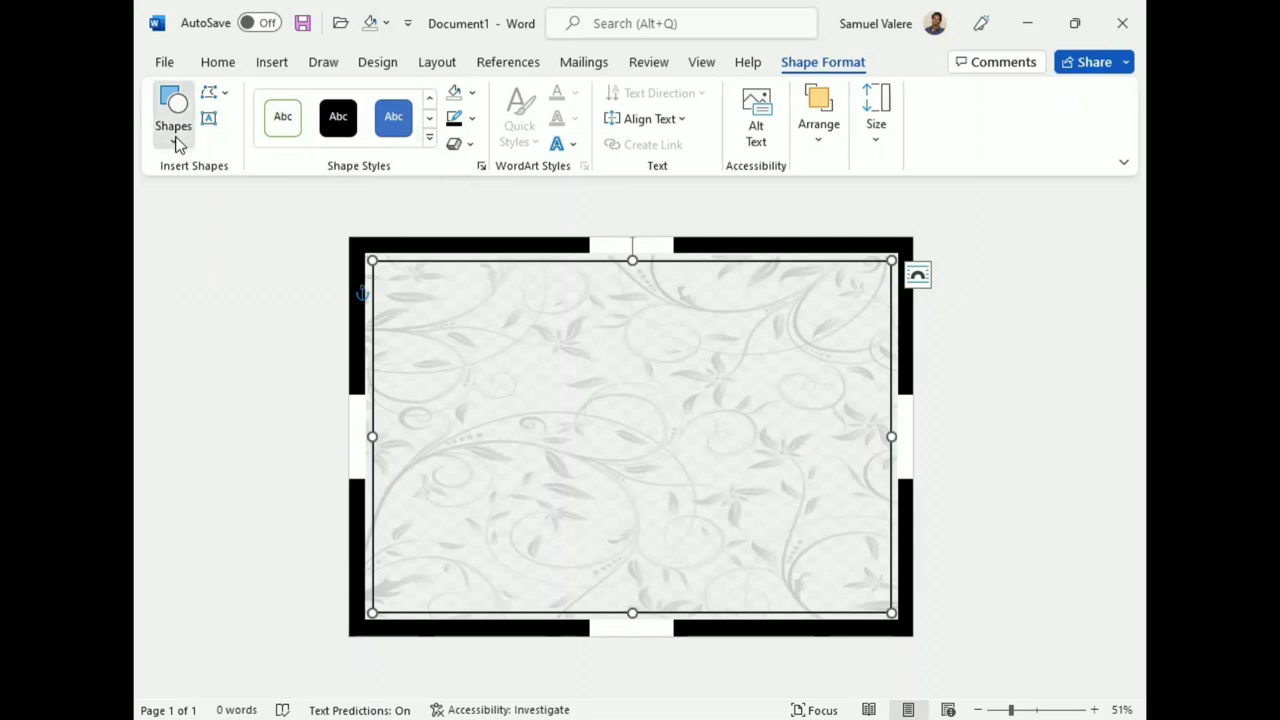
pyautogui.click(222, 190)
pyautogui.moveTo(400, 420); pyautogui.dragTo(858, 518)
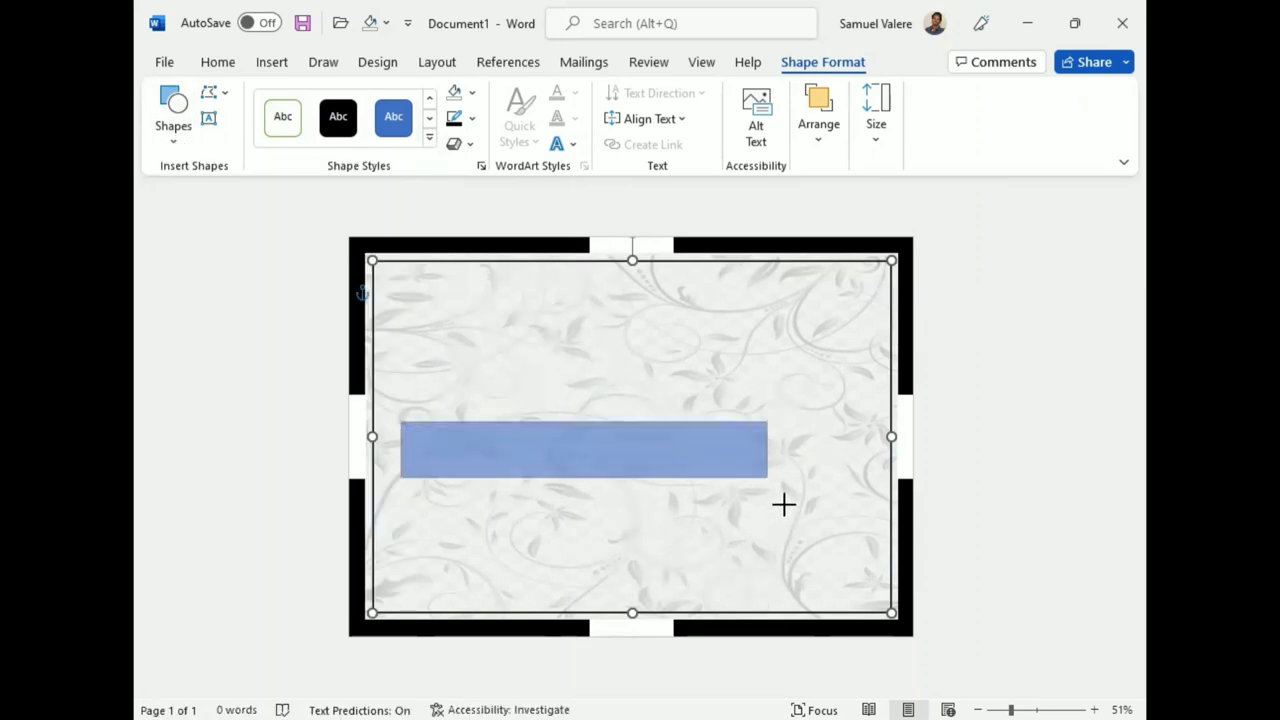
pyautogui.moveTo(617, 479)
pyautogui.mouseDown()
pyautogui.moveTo(586, 451)
pyautogui.moveTo(594, 477)
pyautogui.mouseUp()
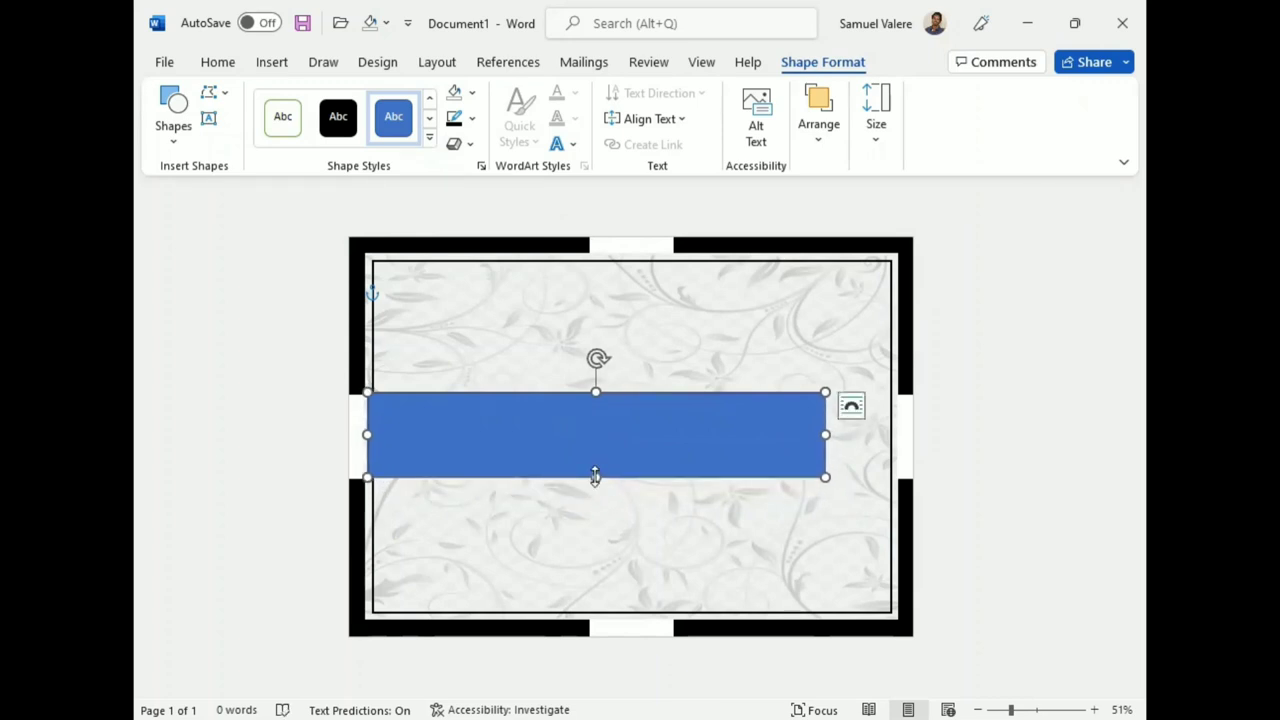
pyautogui.moveTo(659, 428); pyautogui.dragTo(671, 445)
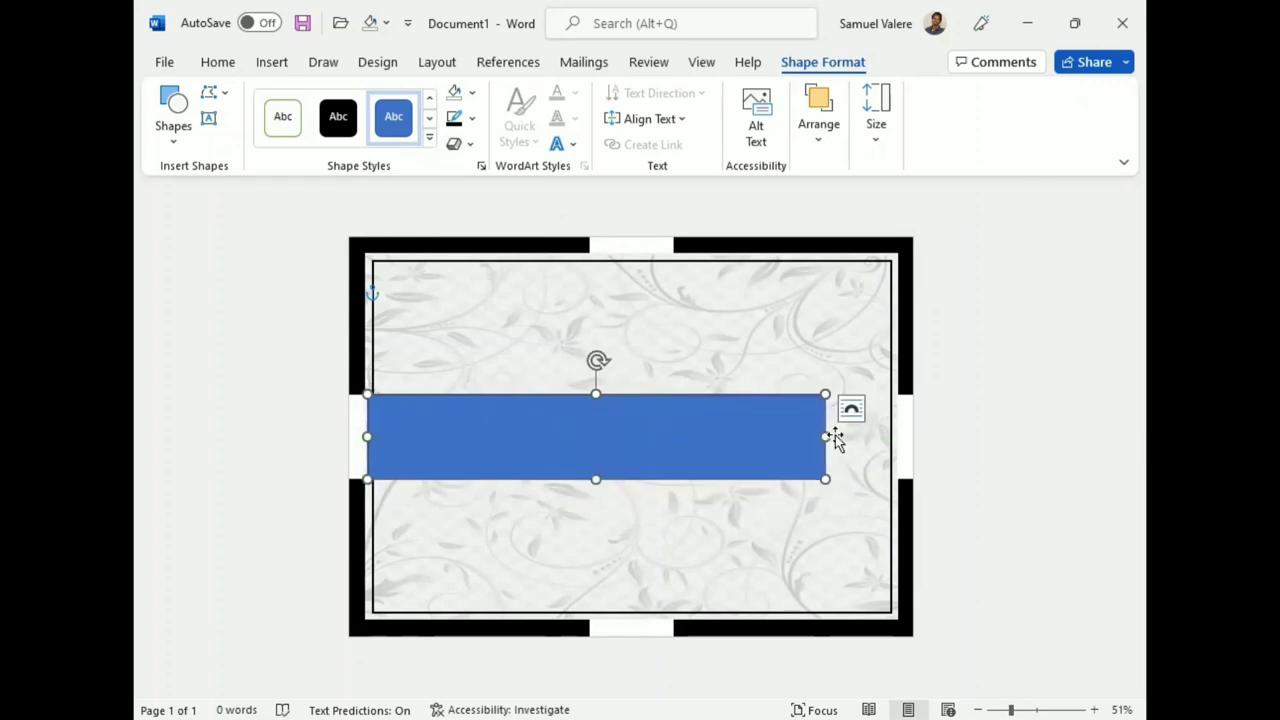
pyautogui.moveTo(830, 436); pyautogui.dragTo(897, 436)
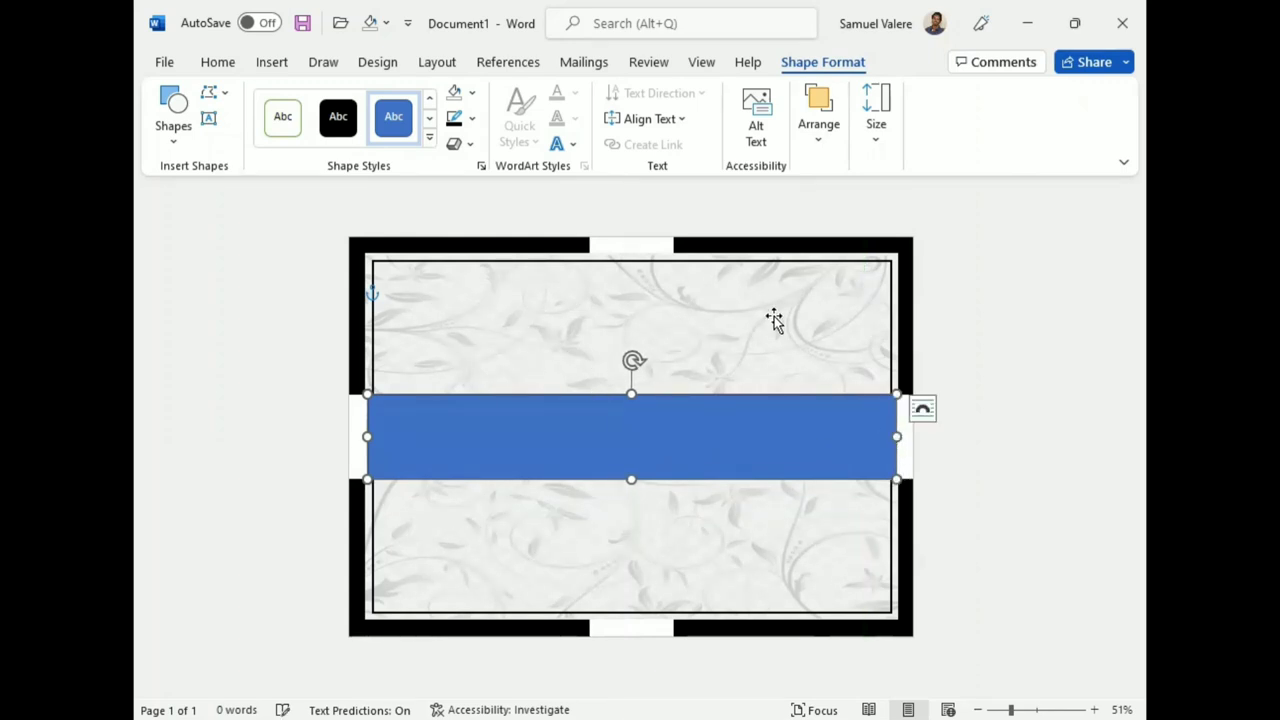
# Fill the band black and remove its outline.
pyautogui.click(472, 92)
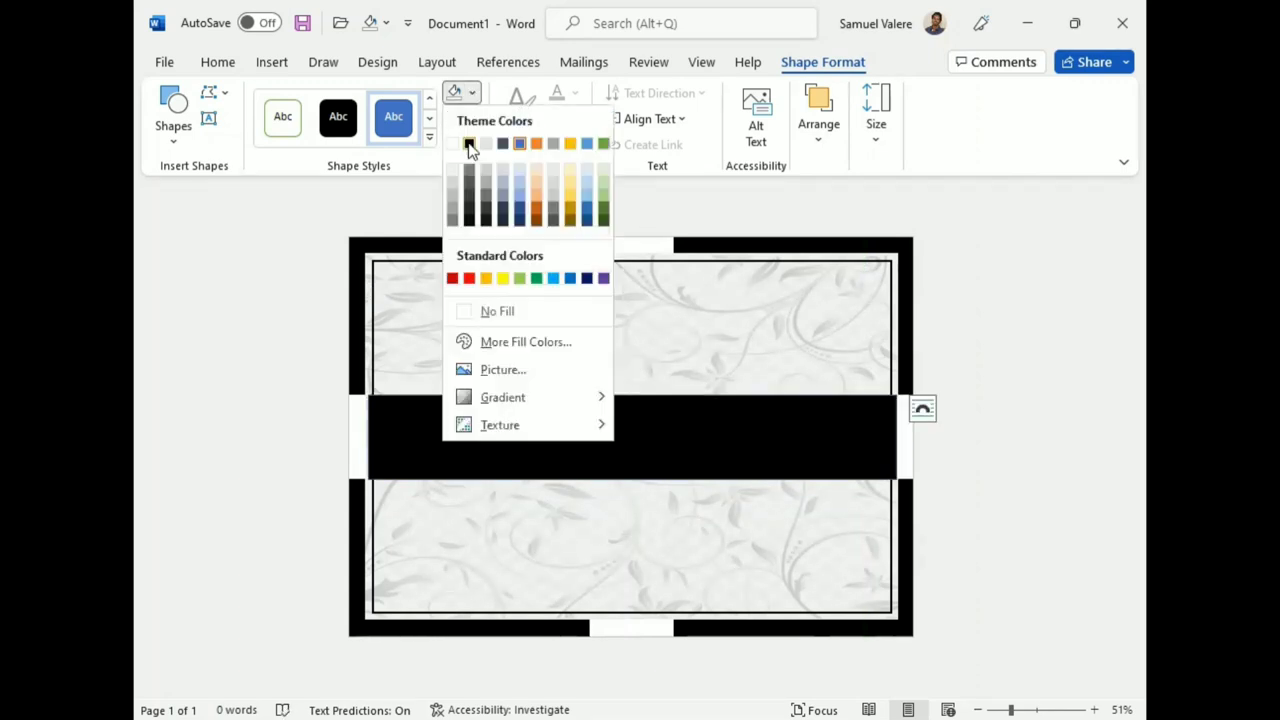
pyautogui.click(470, 145)
pyautogui.click(472, 118)
pyautogui.click(462, 337)
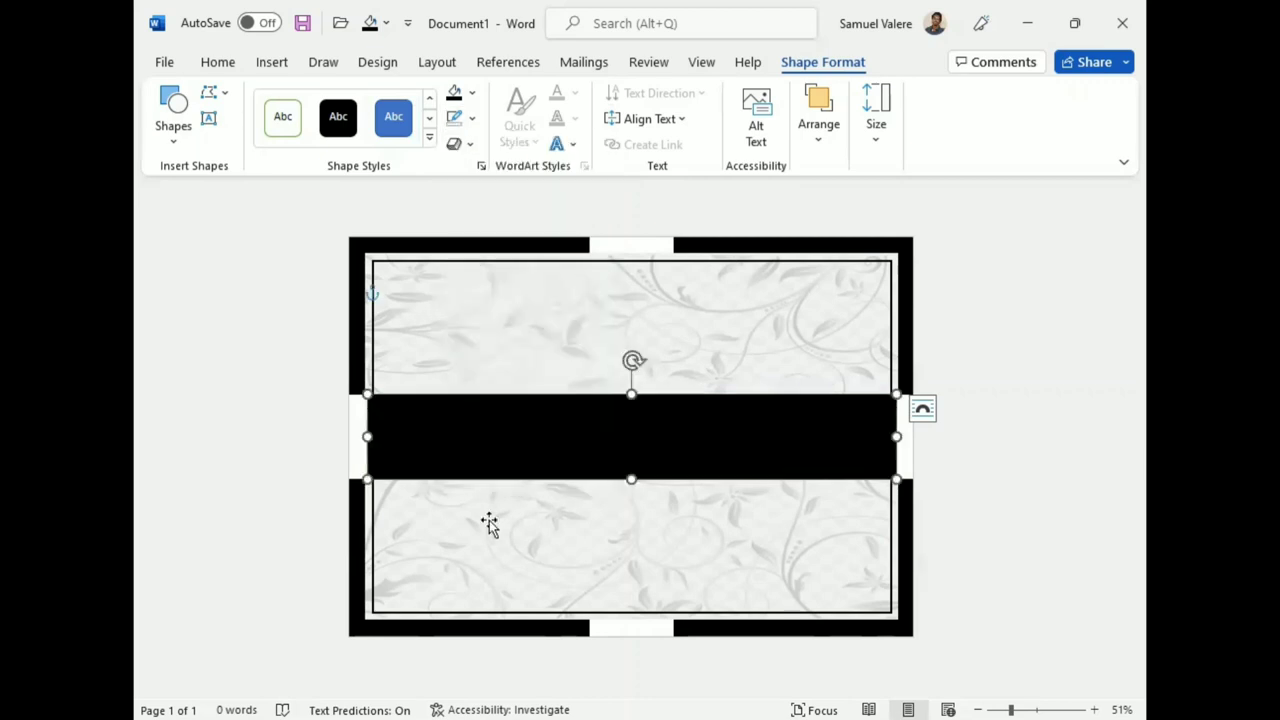
pyautogui.click(489, 523)
# Adjust the black band so its ends reach the border edges.
pyautogui.click(481, 440)
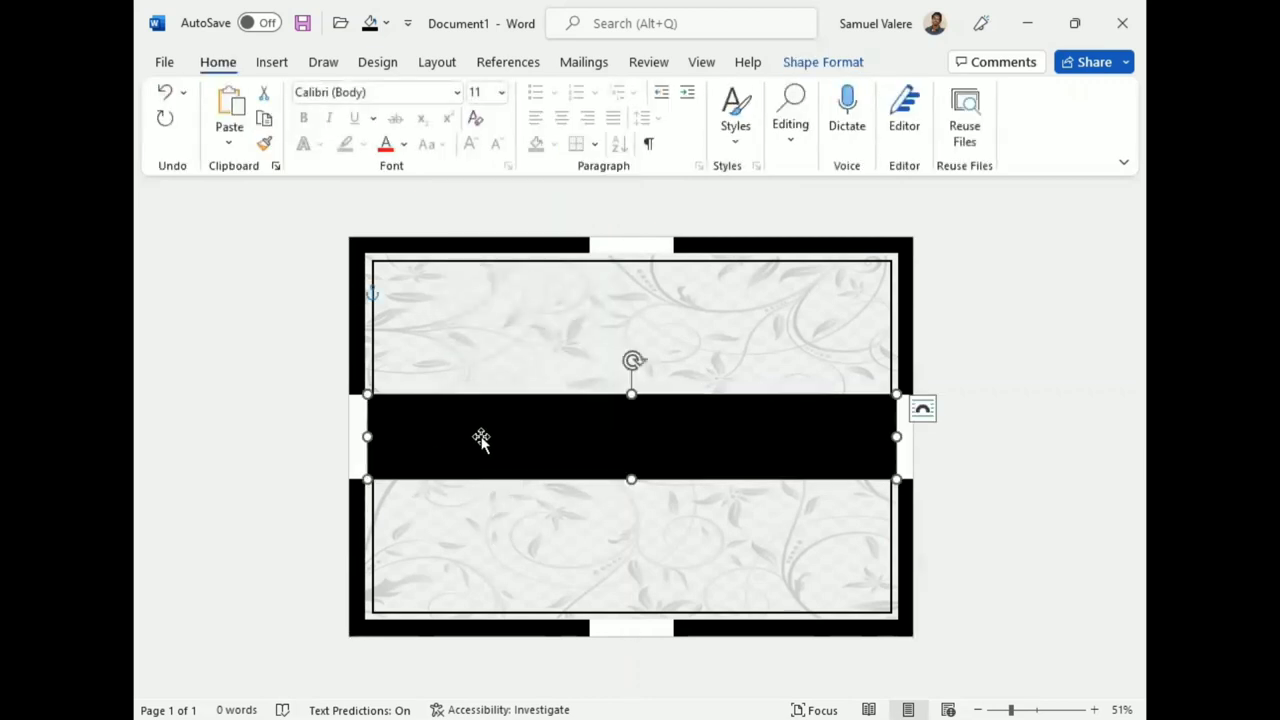
pyautogui.moveTo(631, 395); pyautogui.dragTo(631, 391)
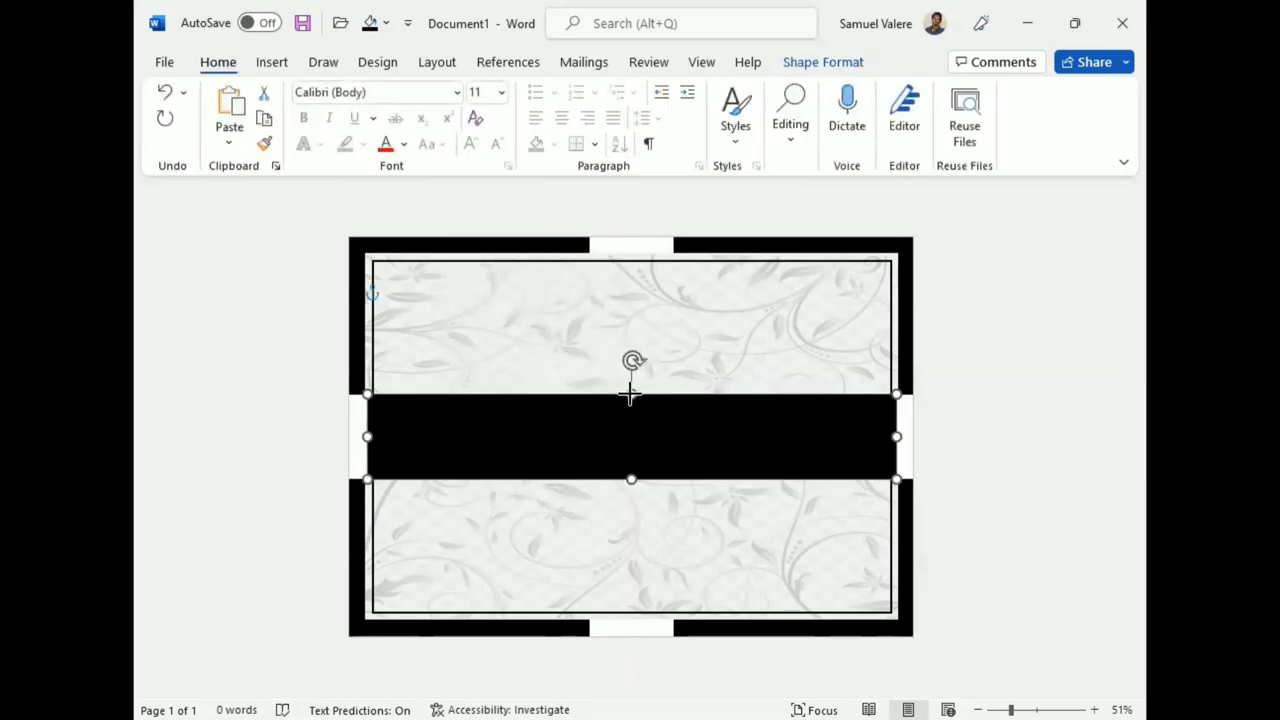
pyautogui.click(1008, 485)
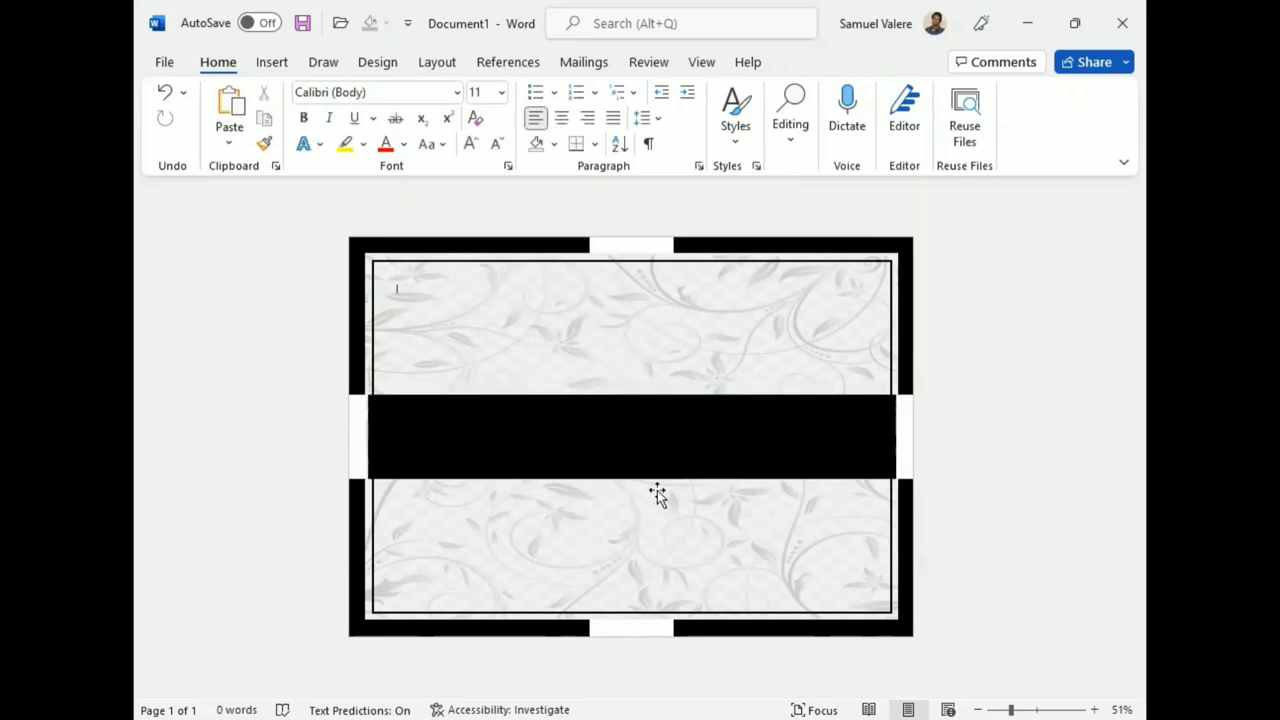
pyautogui.click(545, 448)
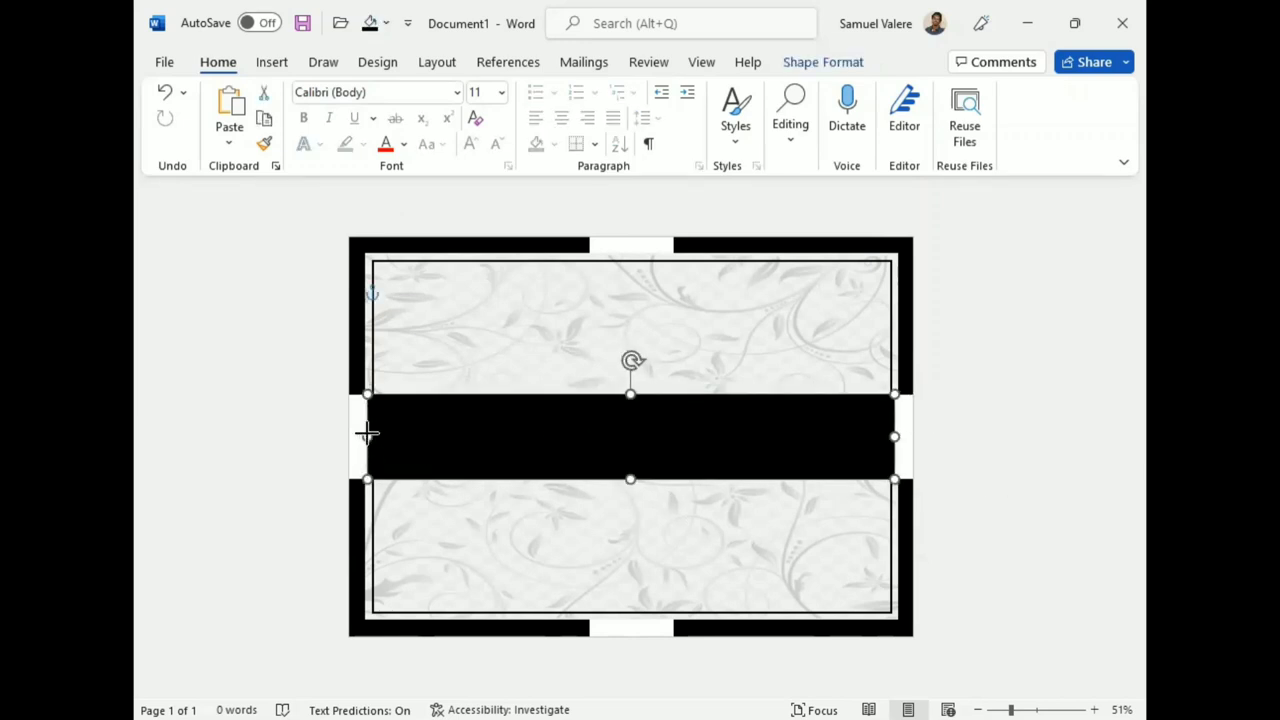
pyautogui.moveTo(367, 432); pyautogui.dragTo(361, 431)
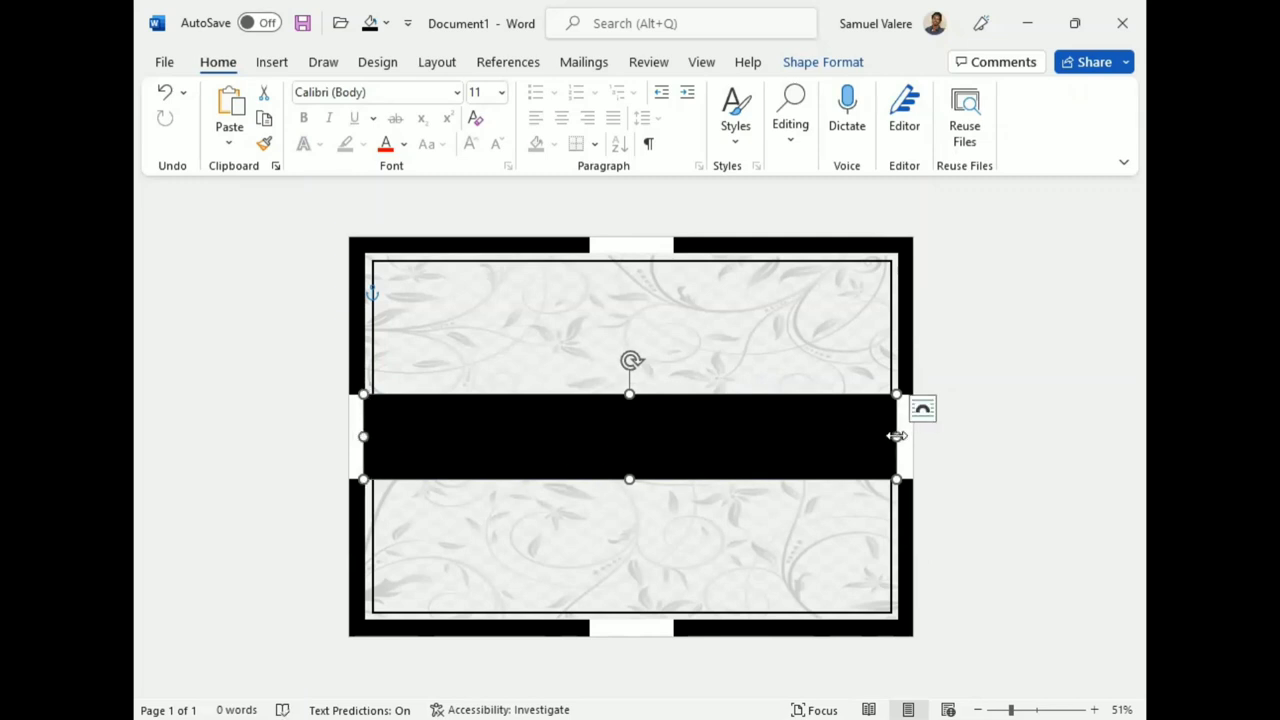
pyautogui.moveTo(897, 436); pyautogui.dragTo(898, 435)
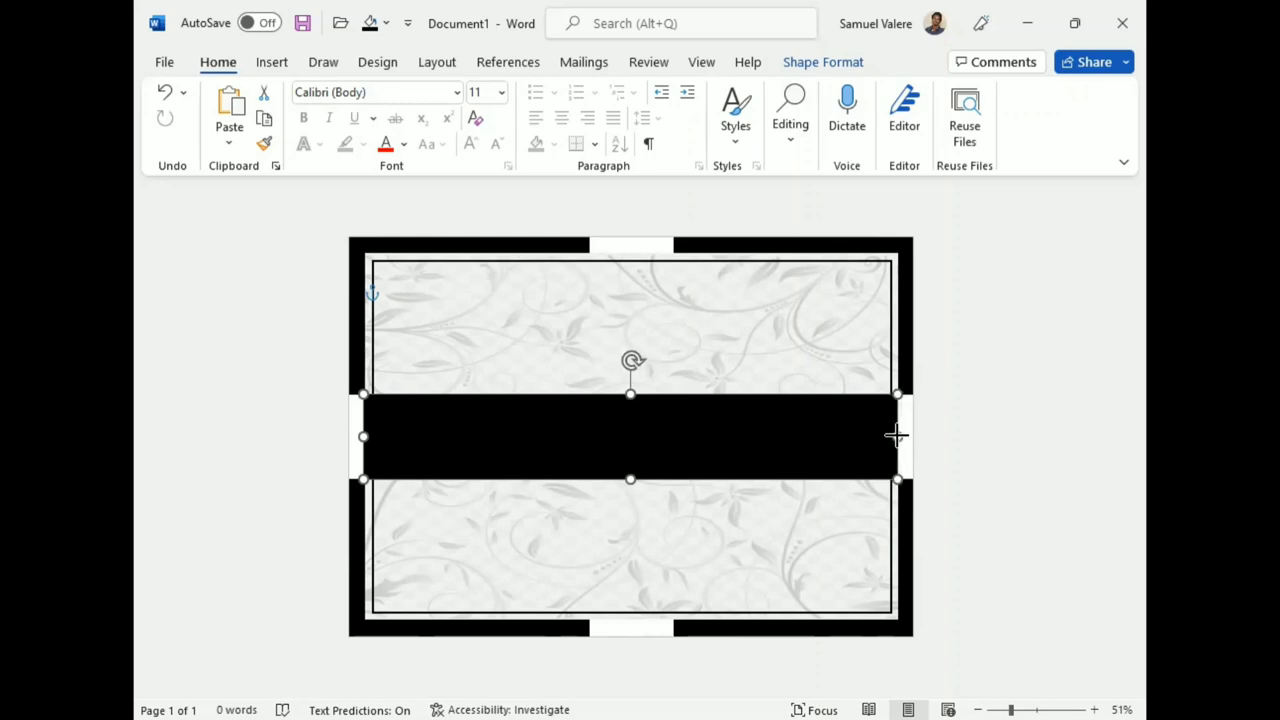
pyautogui.click(1000, 414)
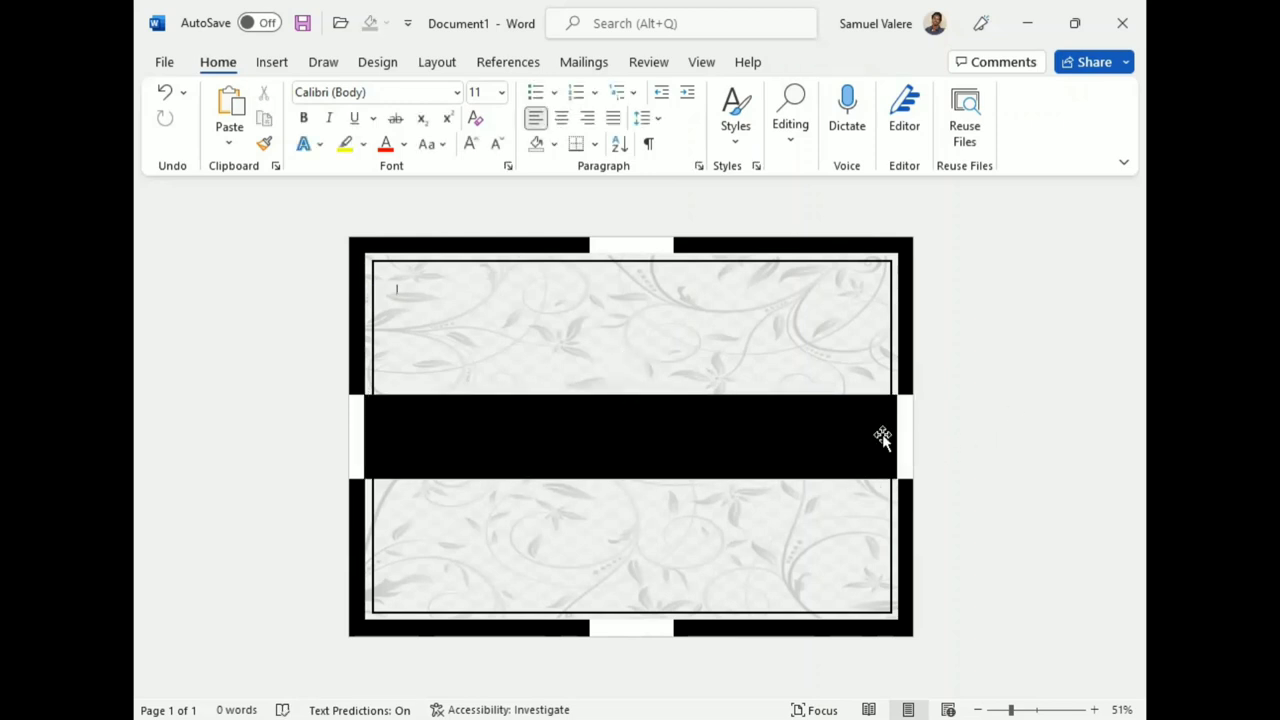
pyautogui.click(888, 436)
pyautogui.click(958, 429)
# Draw a text box above the black band for the title.
pyautogui.click(270, 62)
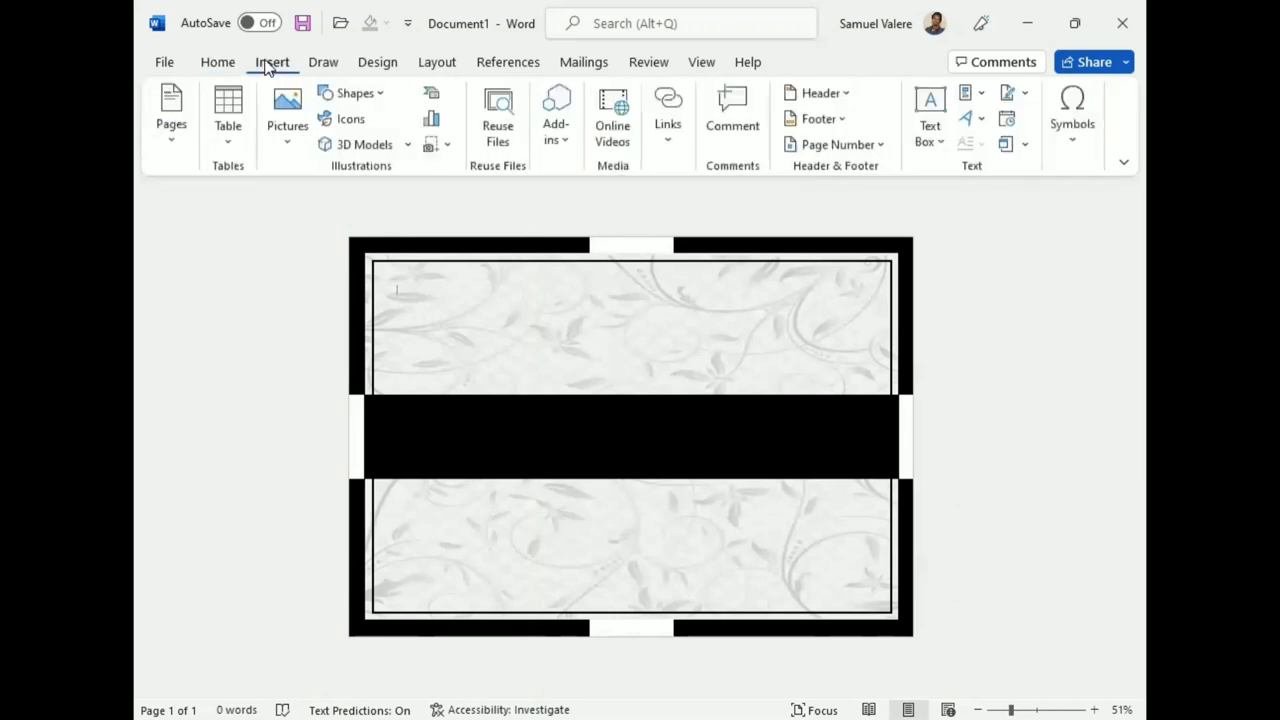
pyautogui.click(355, 93)
pyautogui.click(326, 145)
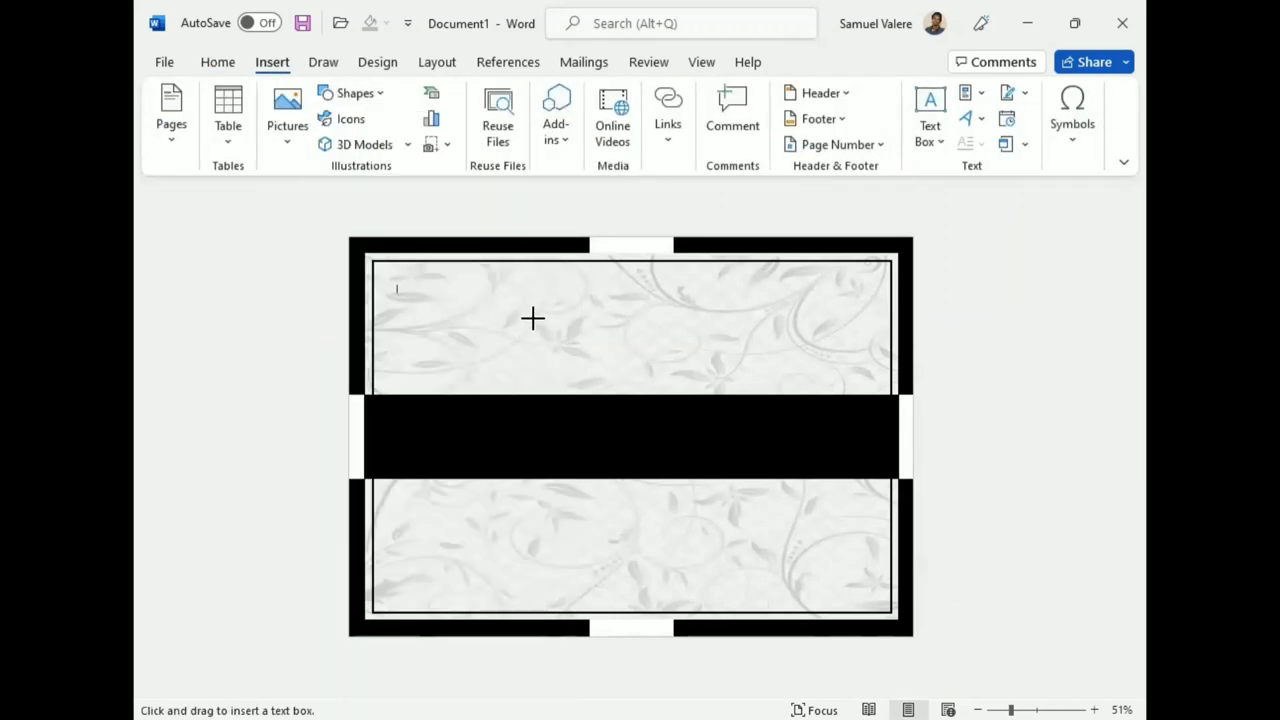
pyautogui.moveTo(502, 343); pyautogui.dragTo(731, 390)
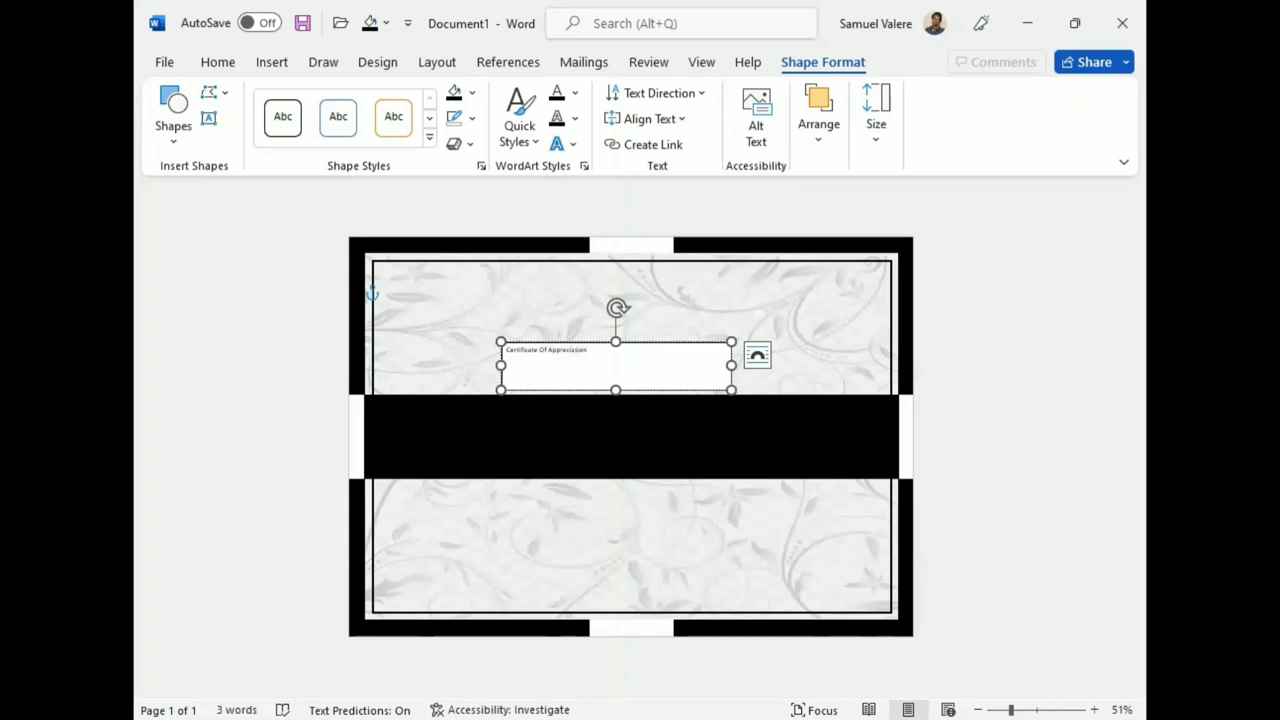
# Centre the Certificate Of Appreciation title and set it in Baskerville Old Face.
pyautogui.tripleClick(557, 350)
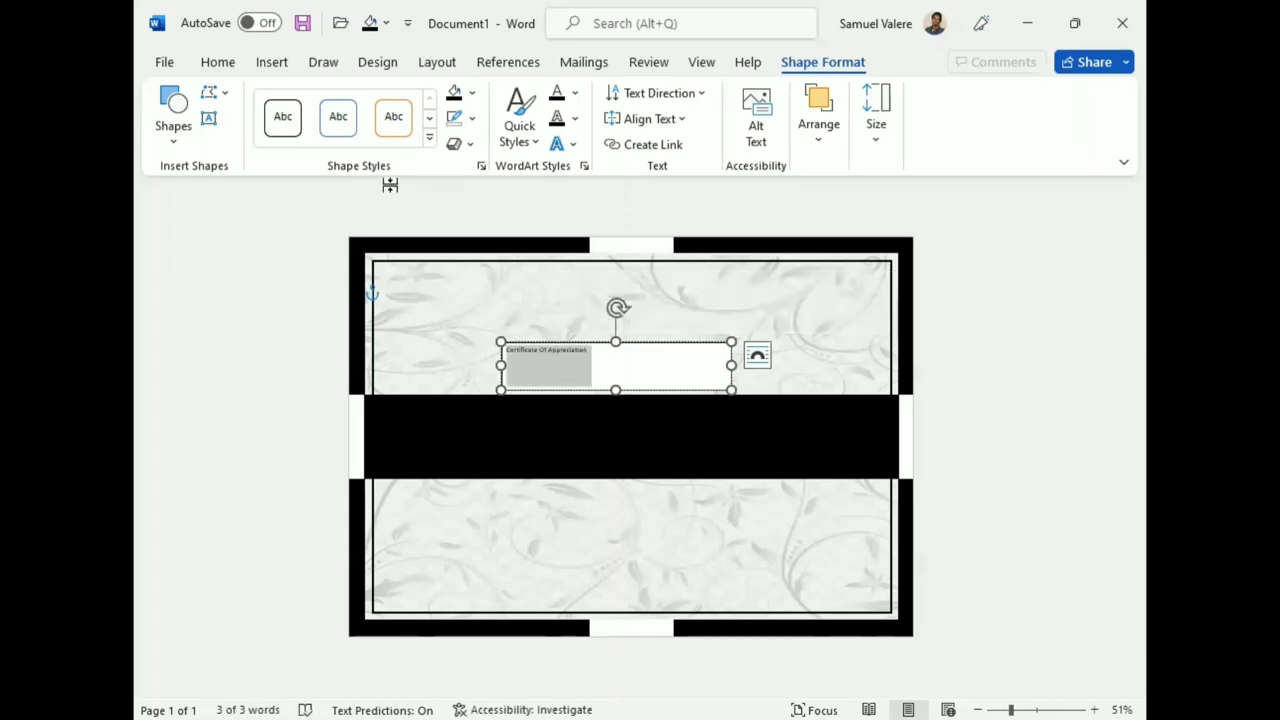
pyautogui.click(217, 62)
pyautogui.click(561, 118)
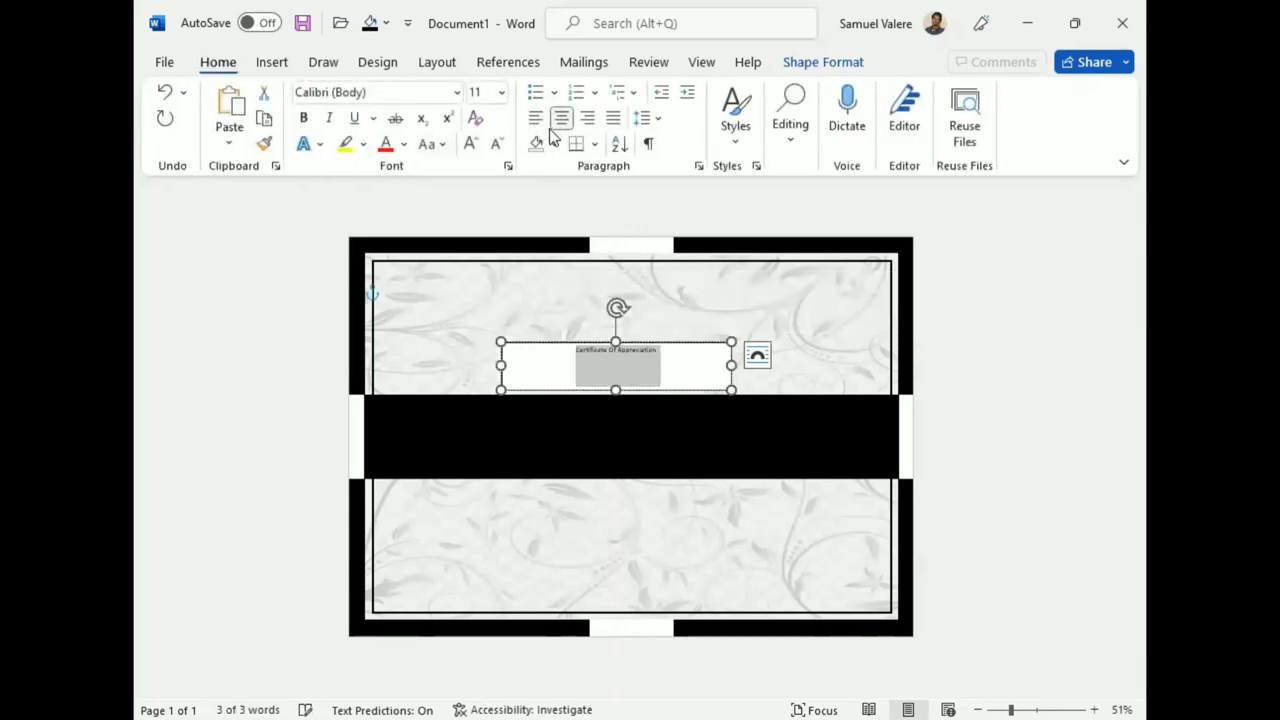
pyautogui.click(416, 92)
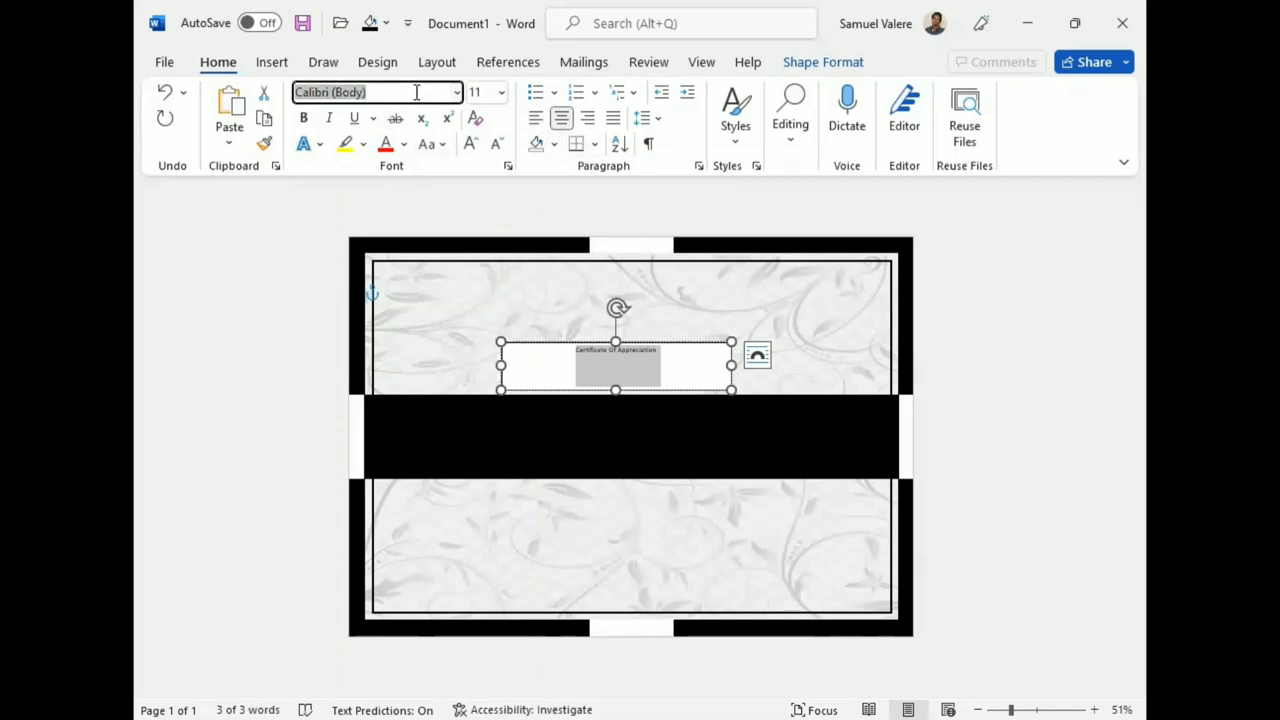
pyautogui.write('Baskerville Old Face')
pyautogui.press('Return')
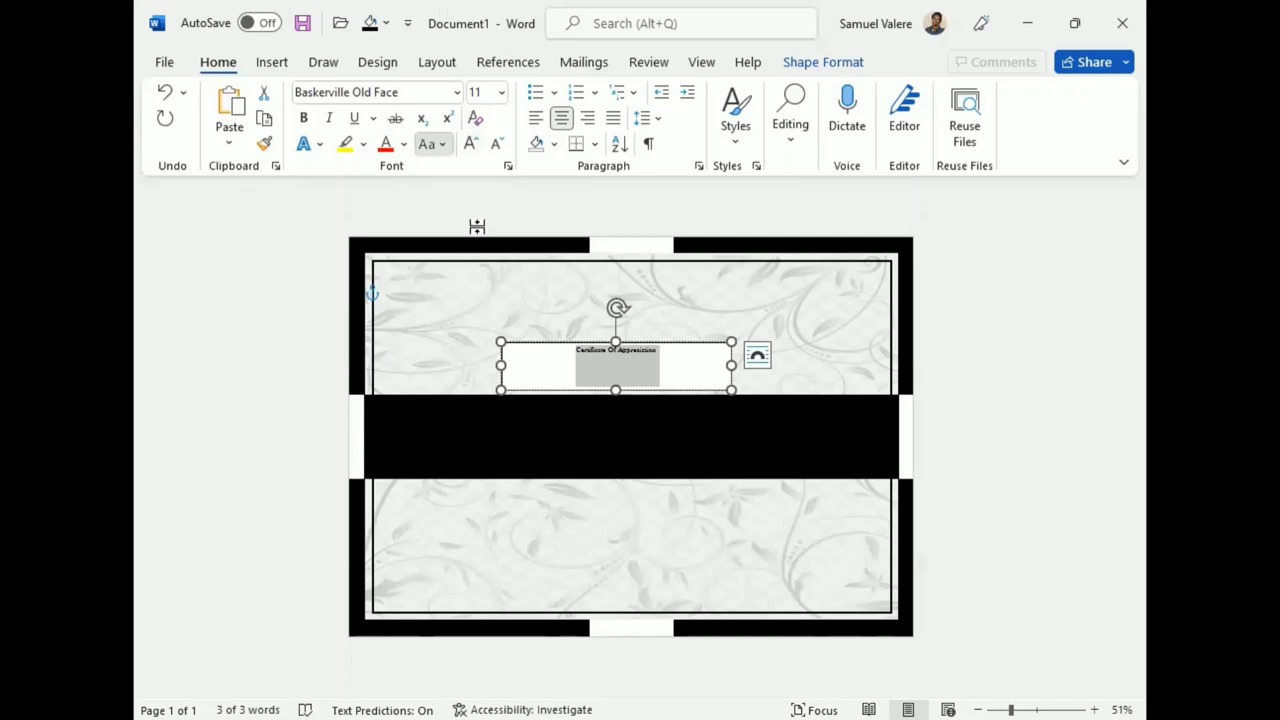
# Make the title uppercase at 20 pt and shrink its box to fit.
pyautogui.click(472, 143)
pyautogui.click(472, 143)
pyautogui.click(472, 143)
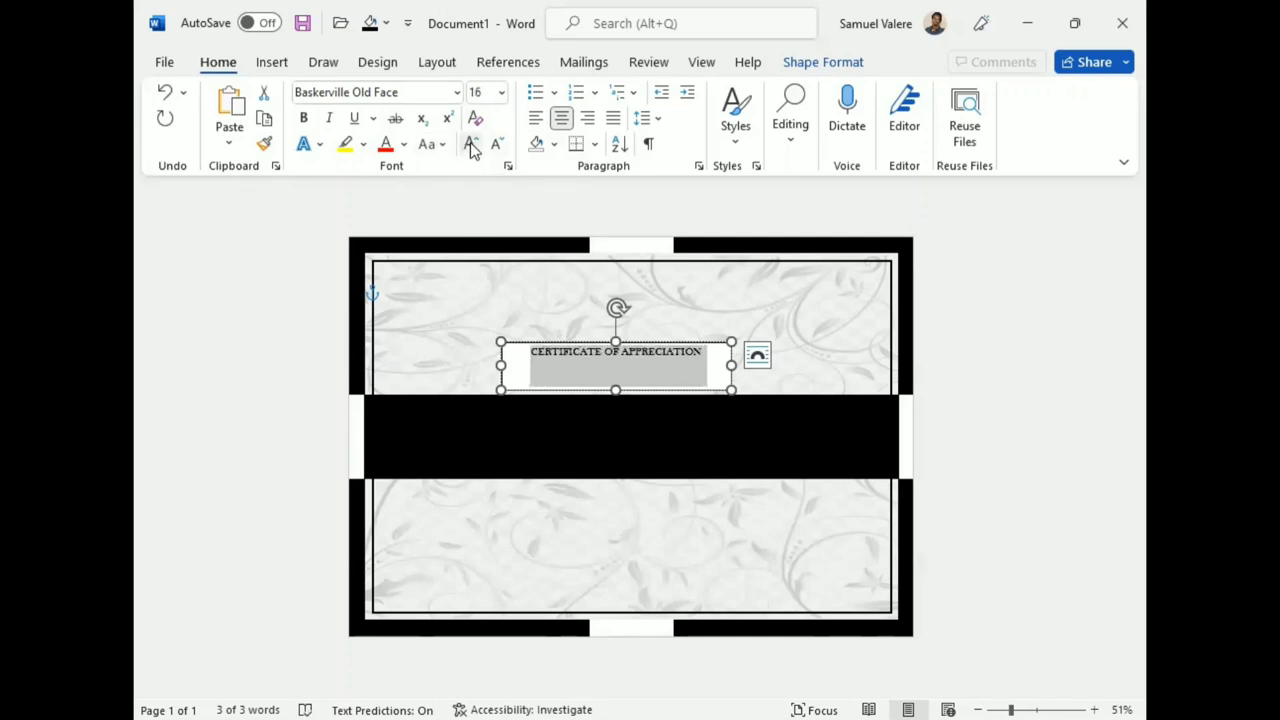
pyautogui.click(472, 143)
pyautogui.click(472, 143)
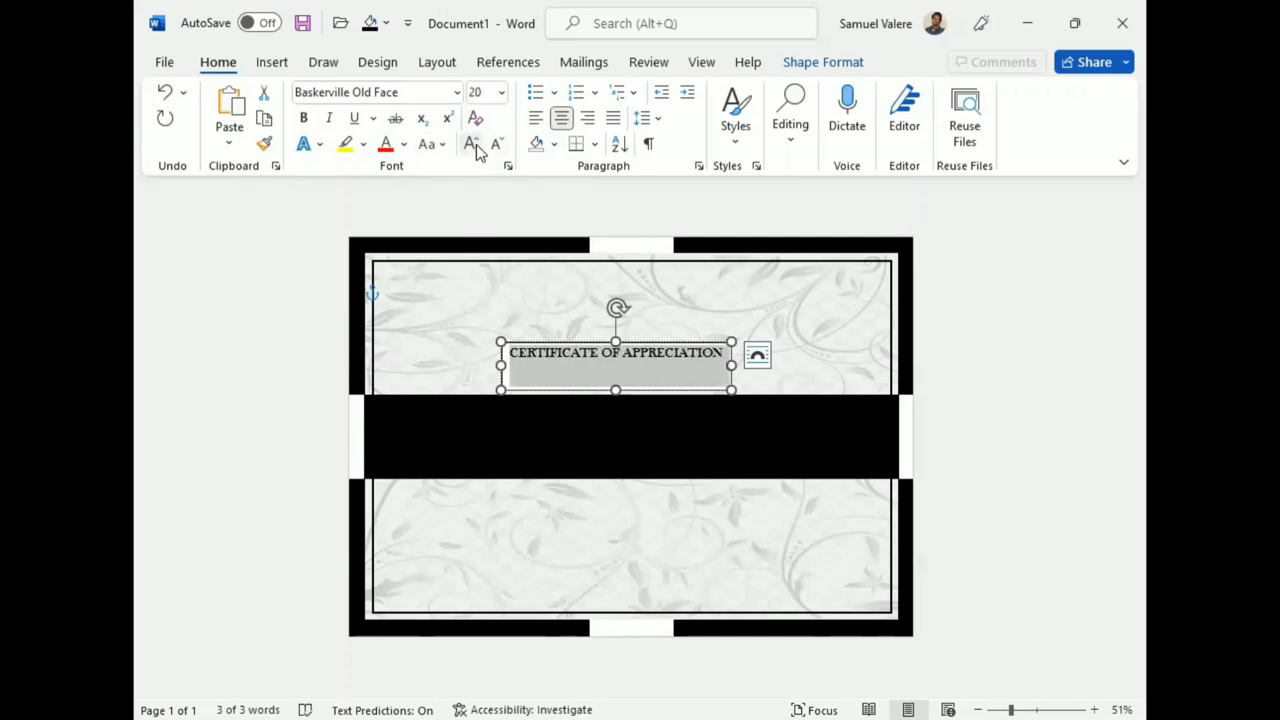
pyautogui.moveTo(615, 389); pyautogui.dragTo(615, 365)
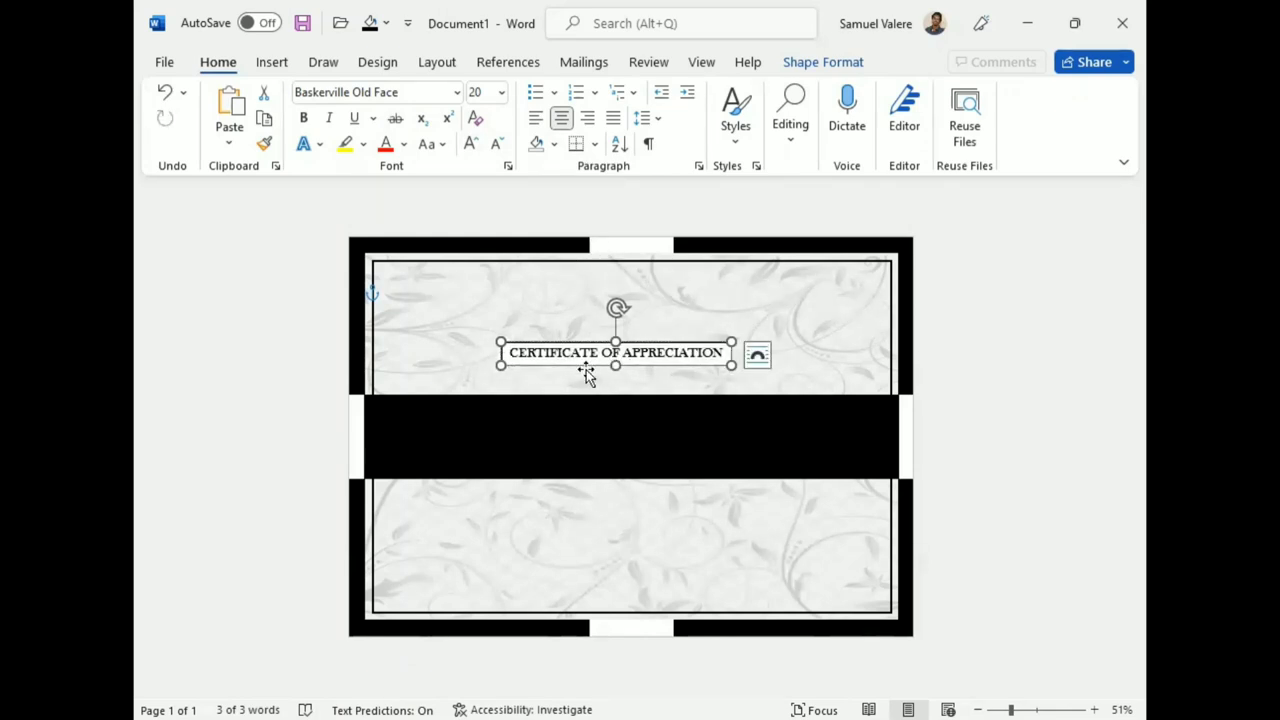
pyautogui.tripleClick(587, 354)
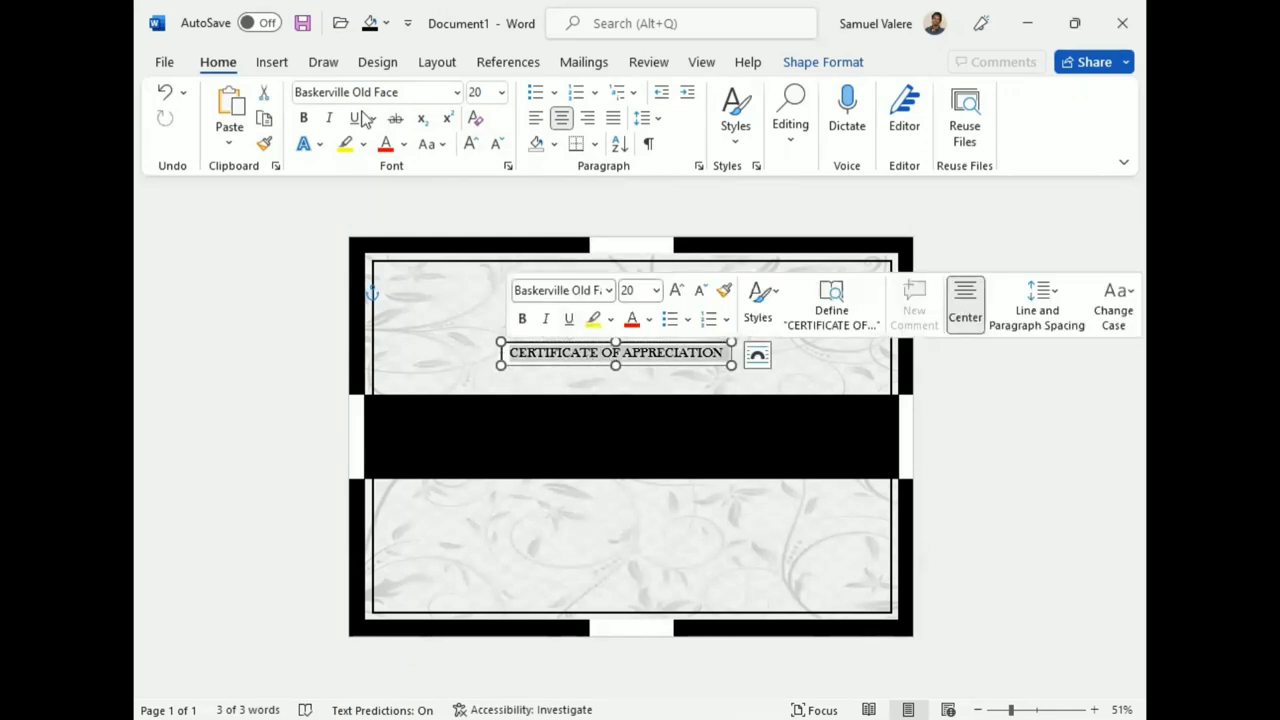
# Expand the title's character spacing by 2 pt.
pyautogui.click(509, 167)
pyautogui.click(522, 142)
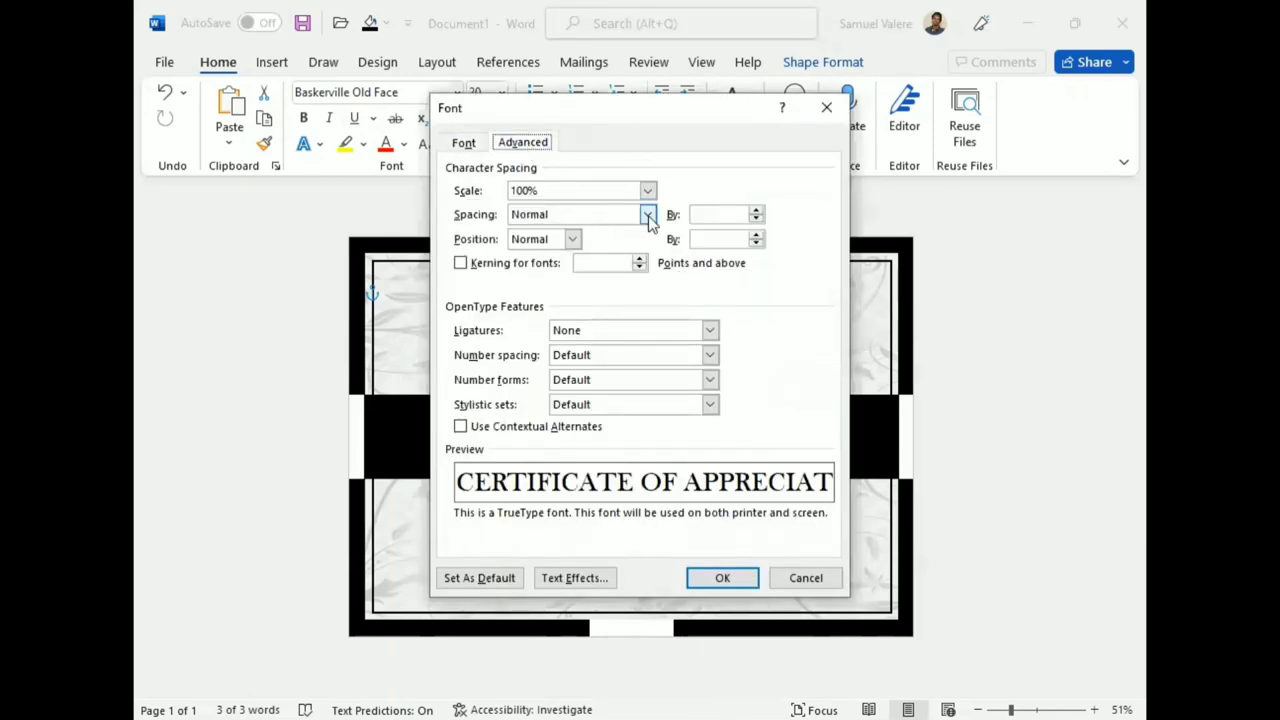
pyautogui.click(648, 215)
pyautogui.click(580, 246)
pyautogui.click(694, 214)
pyautogui.write('2')
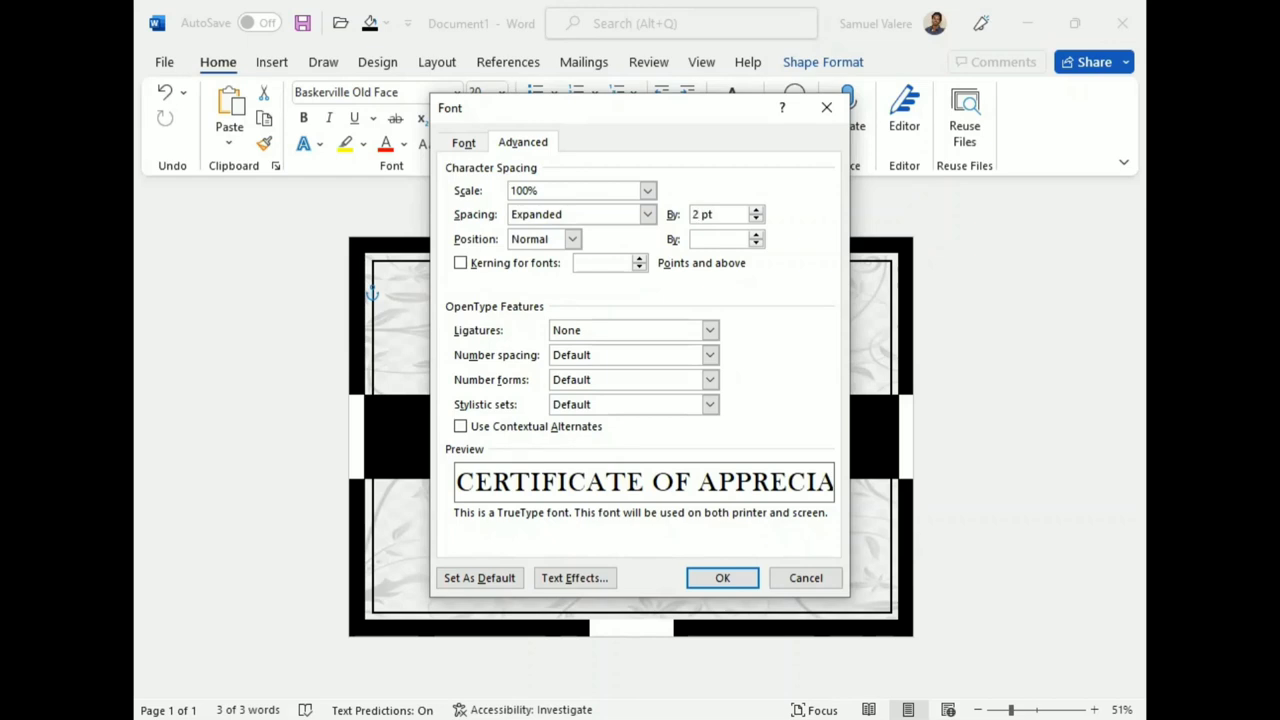
pyautogui.press('Return')
# Widen the title box to one line, remove its fill, and centre it higher.
pyautogui.moveTo(734, 362); pyautogui.dragTo(768, 362)
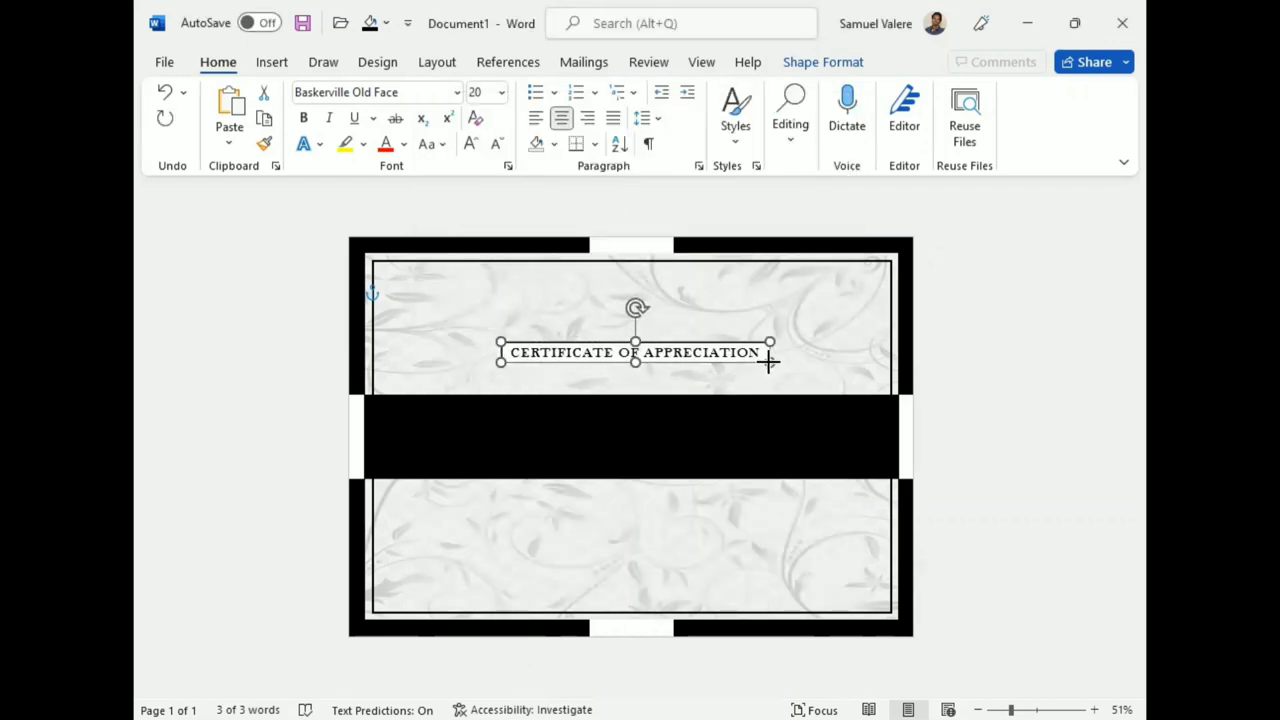
pyautogui.click(815, 64)
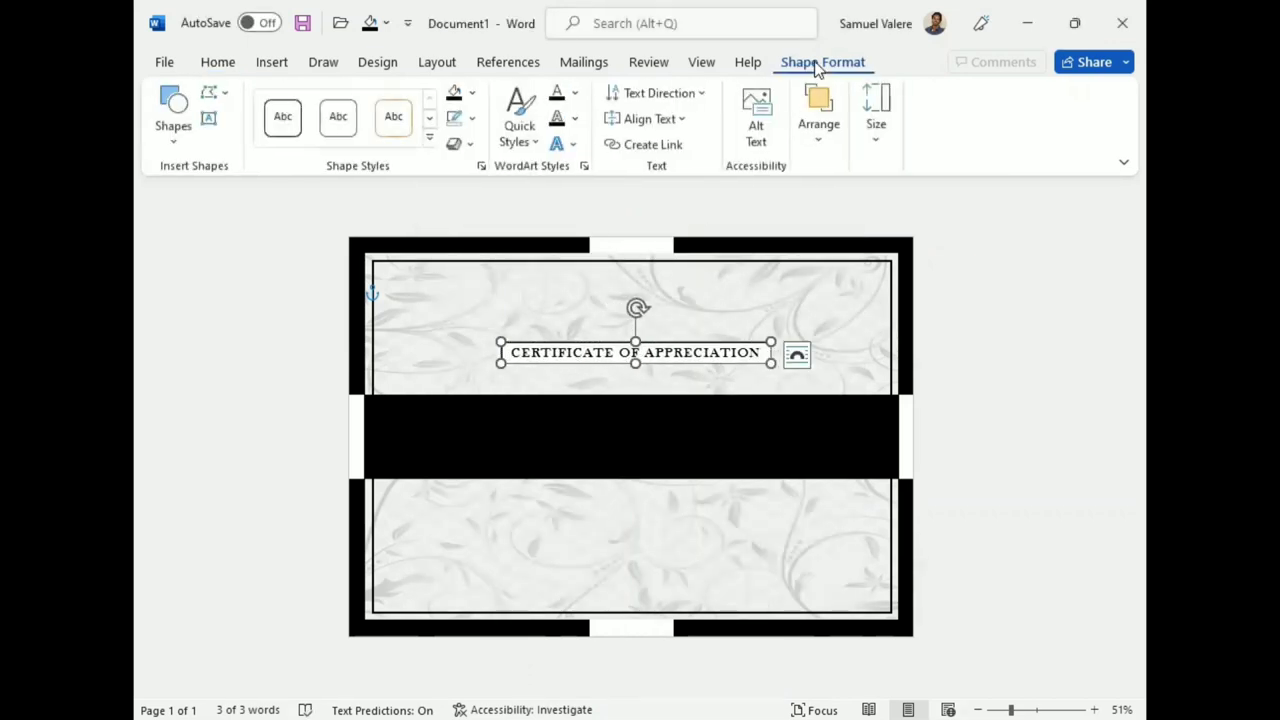
pyautogui.click(471, 92)
pyautogui.click(484, 309)
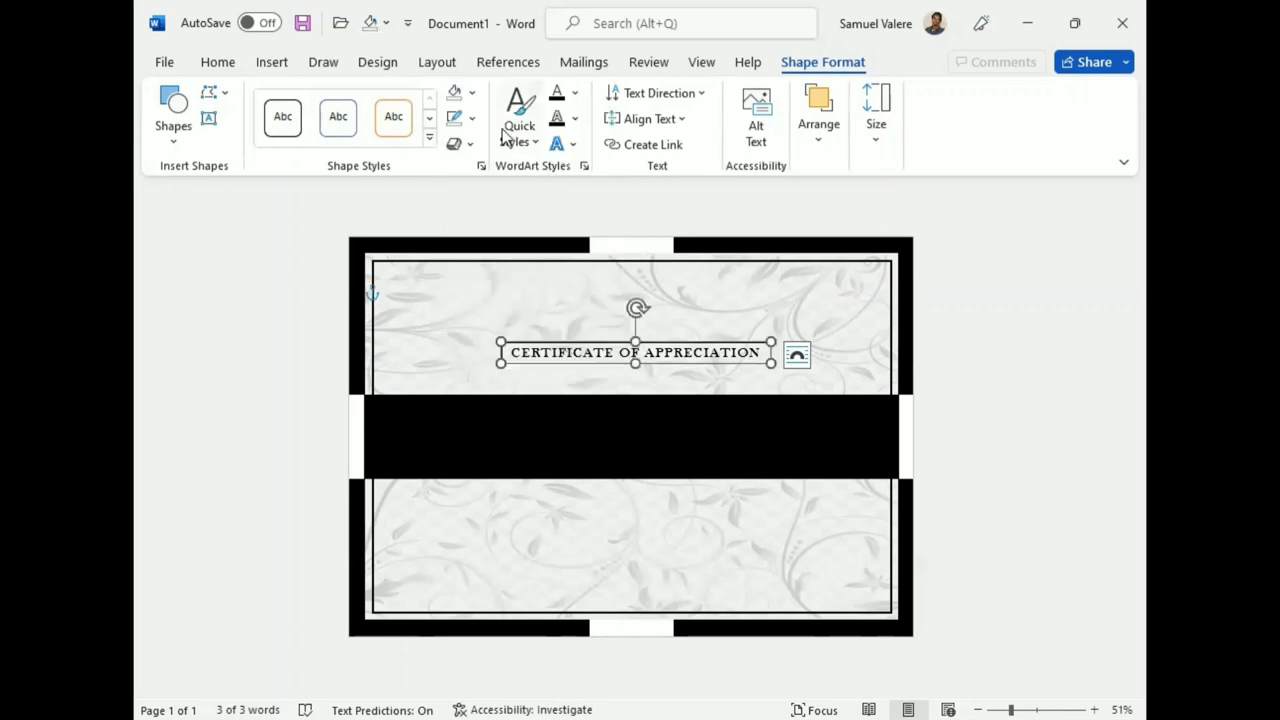
pyautogui.click(471, 118)
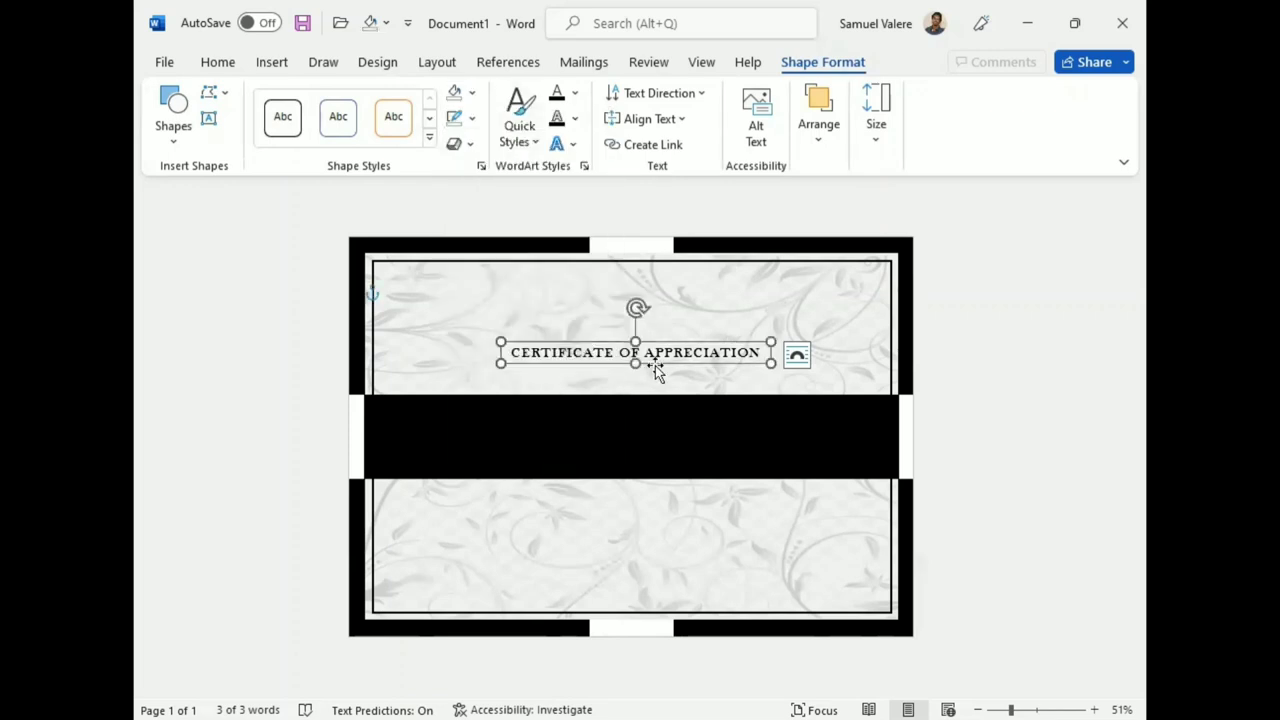
pyautogui.moveTo(652, 364); pyautogui.dragTo(634, 337)
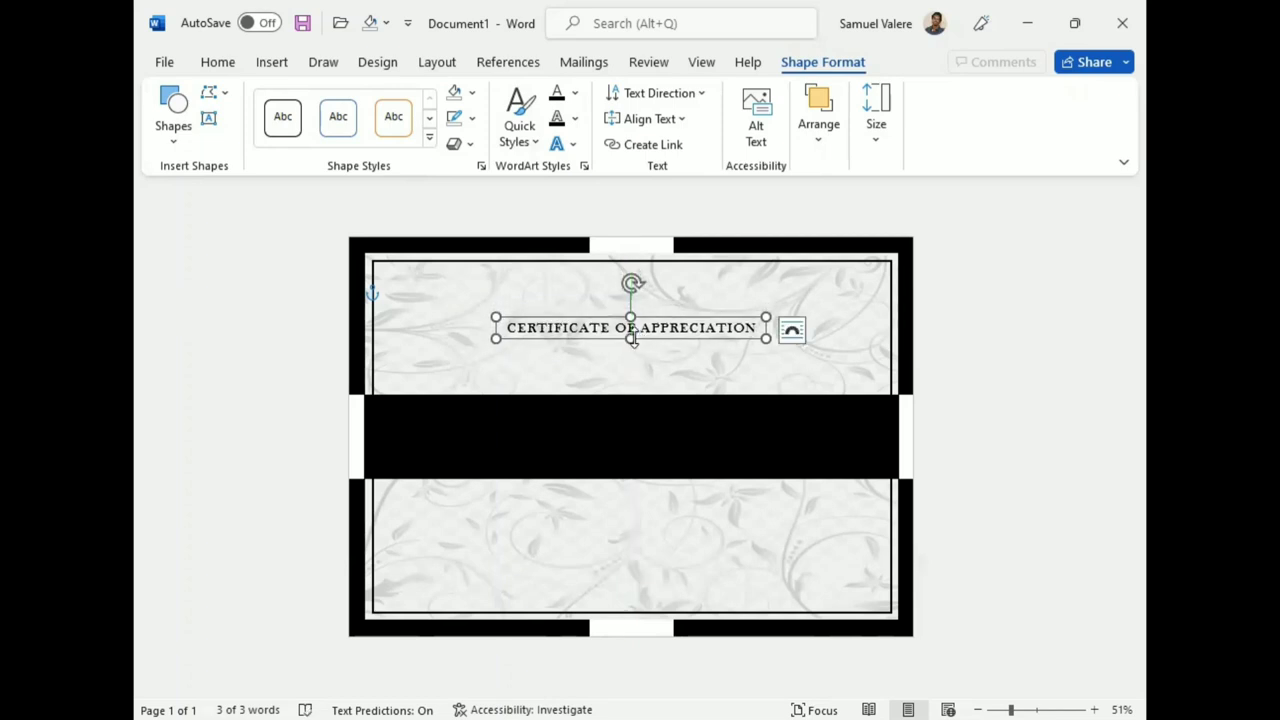
pyautogui.click(210, 122)
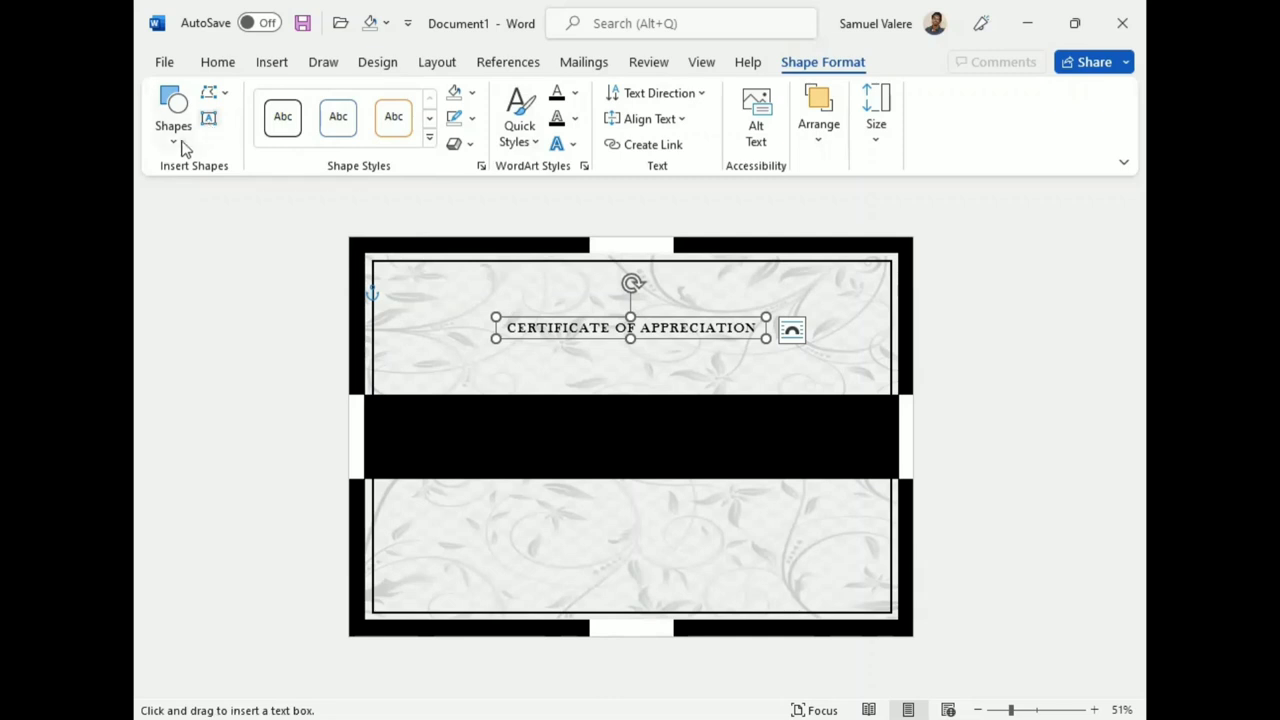
# Draw a horizontal line just beneath the title.
pyautogui.click(173, 125)
pyautogui.click(172, 188)
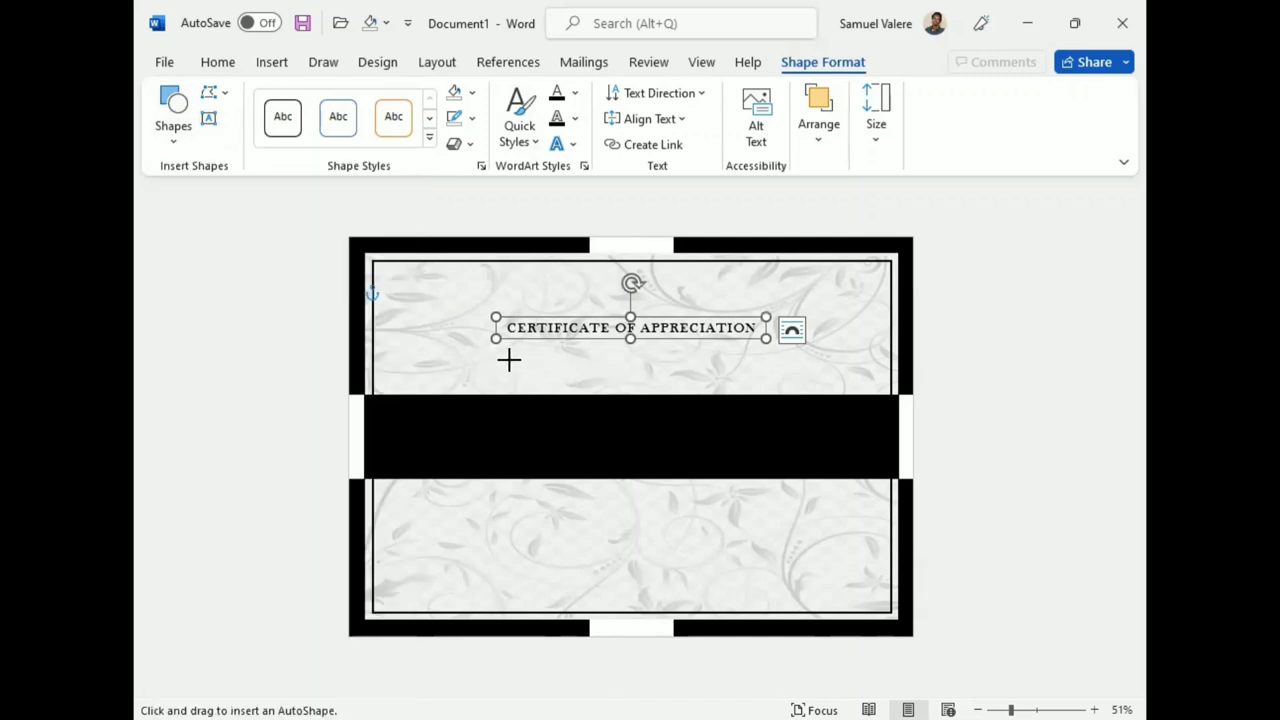
pyautogui.moveTo(507, 346)
pyautogui.mouseDown()
pyautogui.moveTo(778, 347)
pyautogui.moveTo(728, 347)
pyautogui.mouseUp()
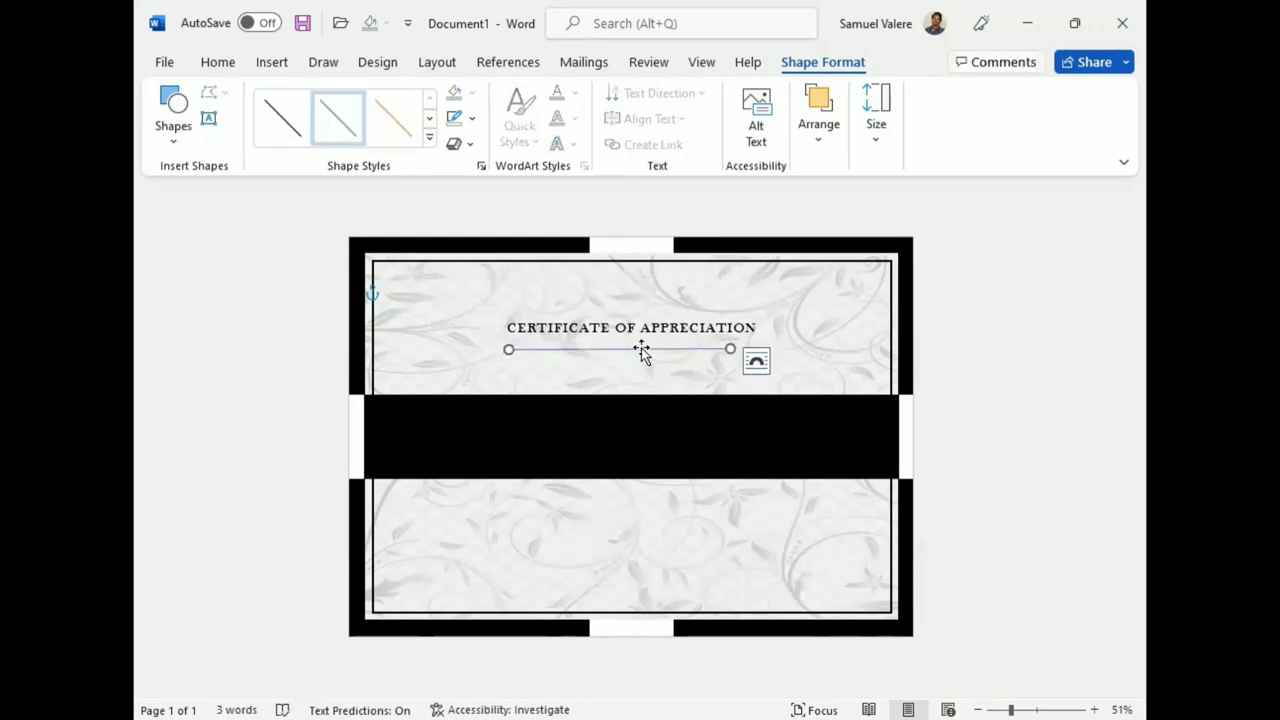
pyautogui.moveTo(640, 349); pyautogui.dragTo(648, 345)
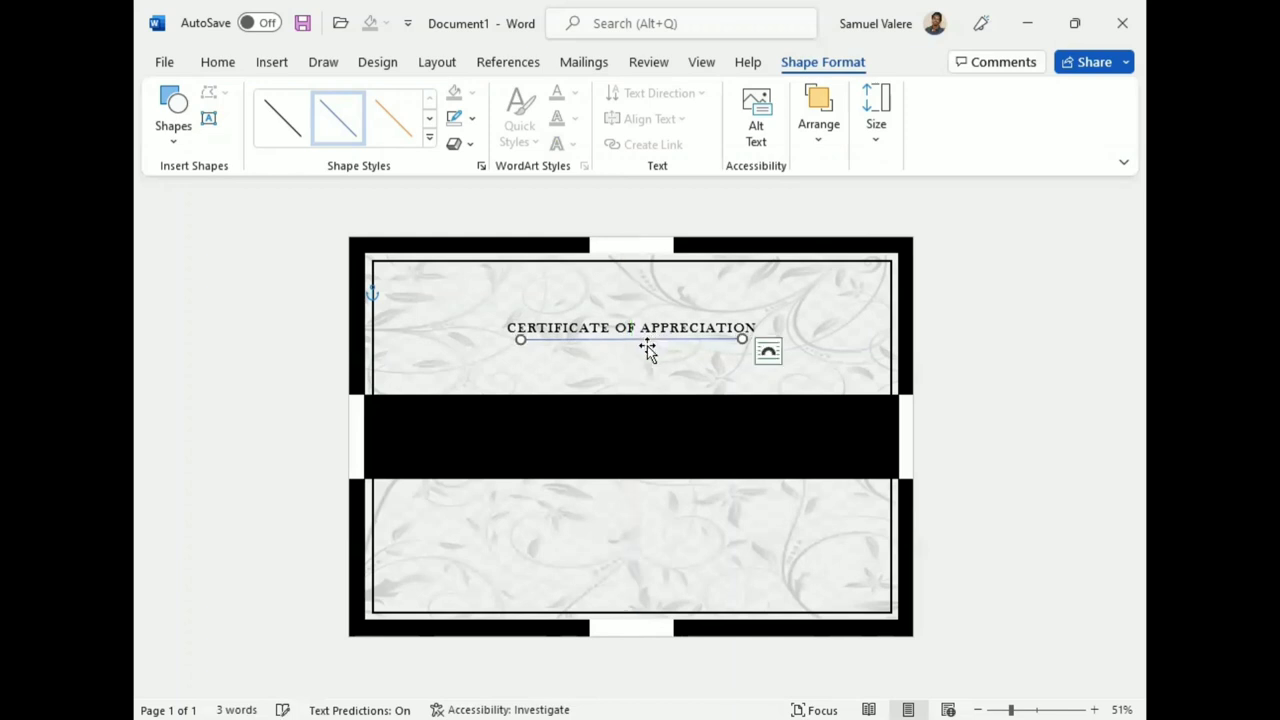
# Make the line a 3 pt black dotted line.
pyautogui.click(472, 118)
pyautogui.moveTo(585, 397)
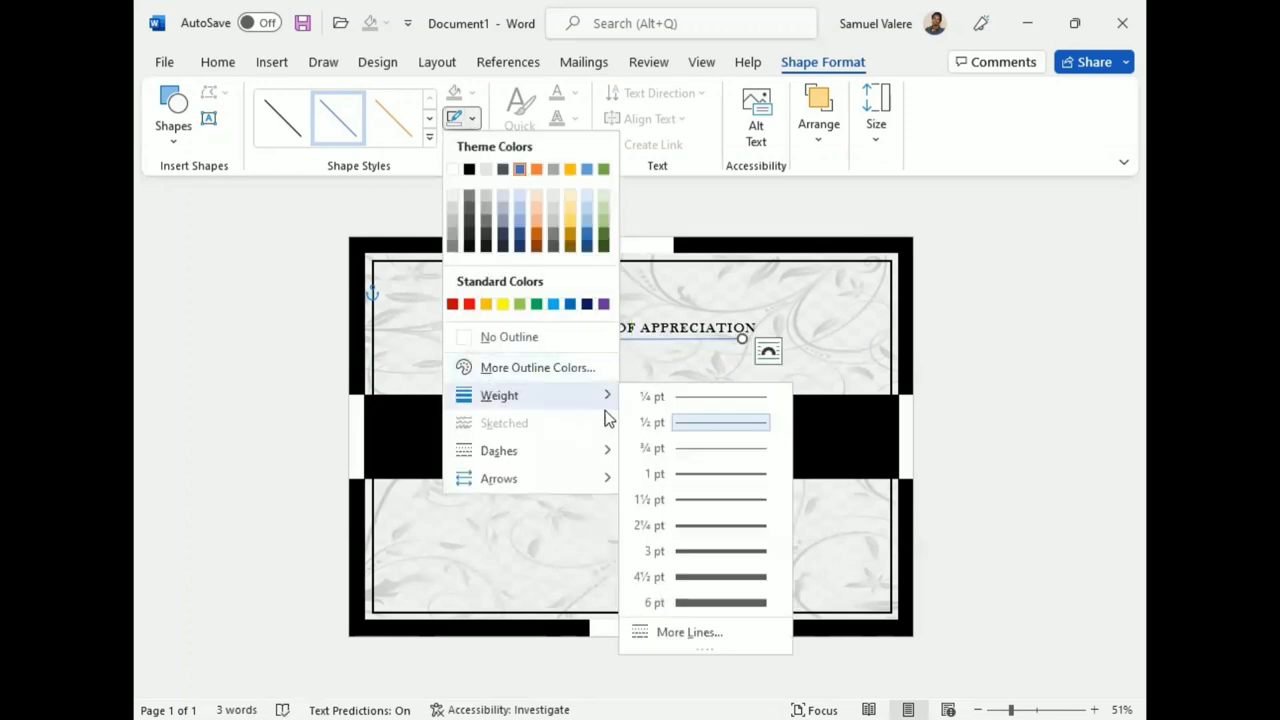
pyautogui.click(708, 530)
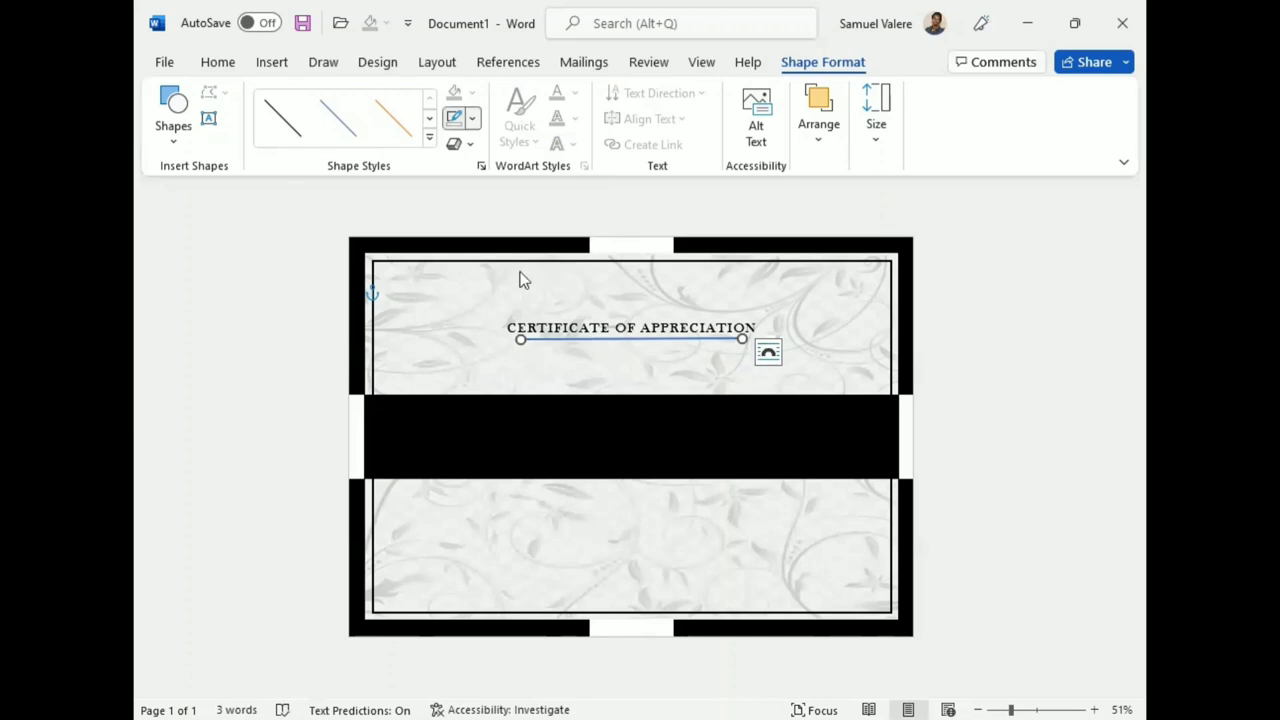
pyautogui.click(472, 118)
pyautogui.moveTo(521, 458)
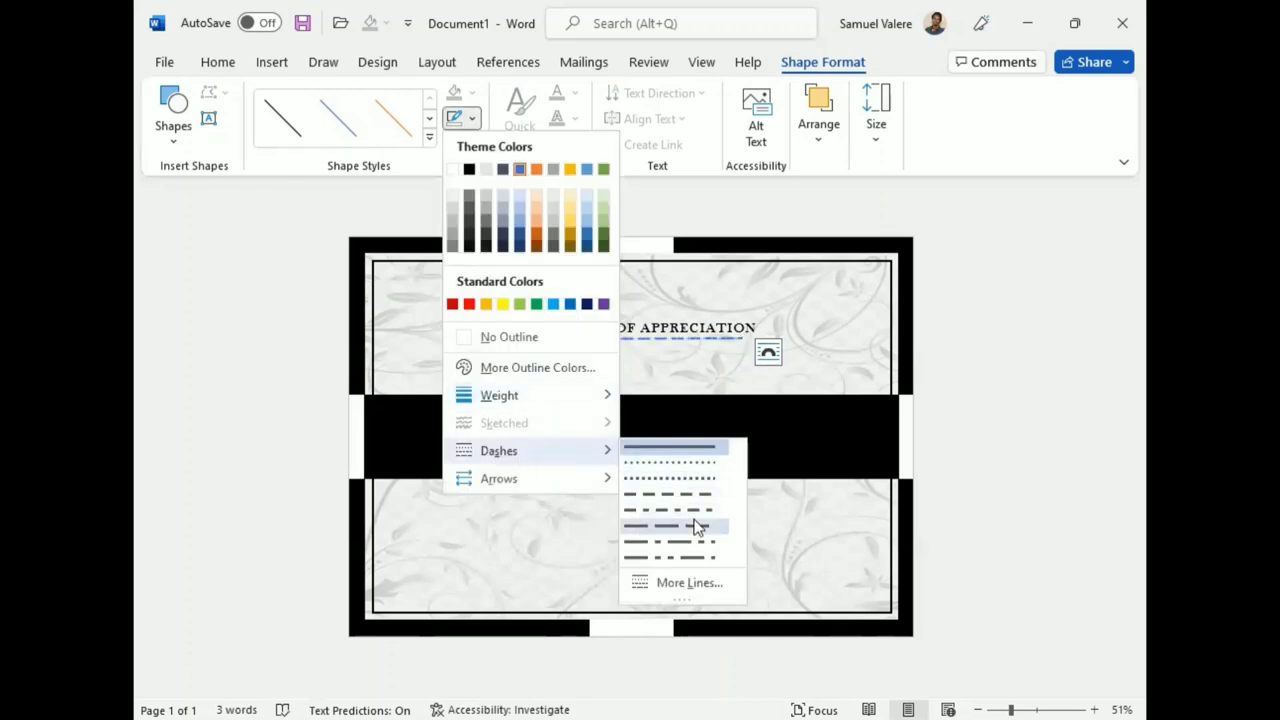
pyautogui.click(681, 468)
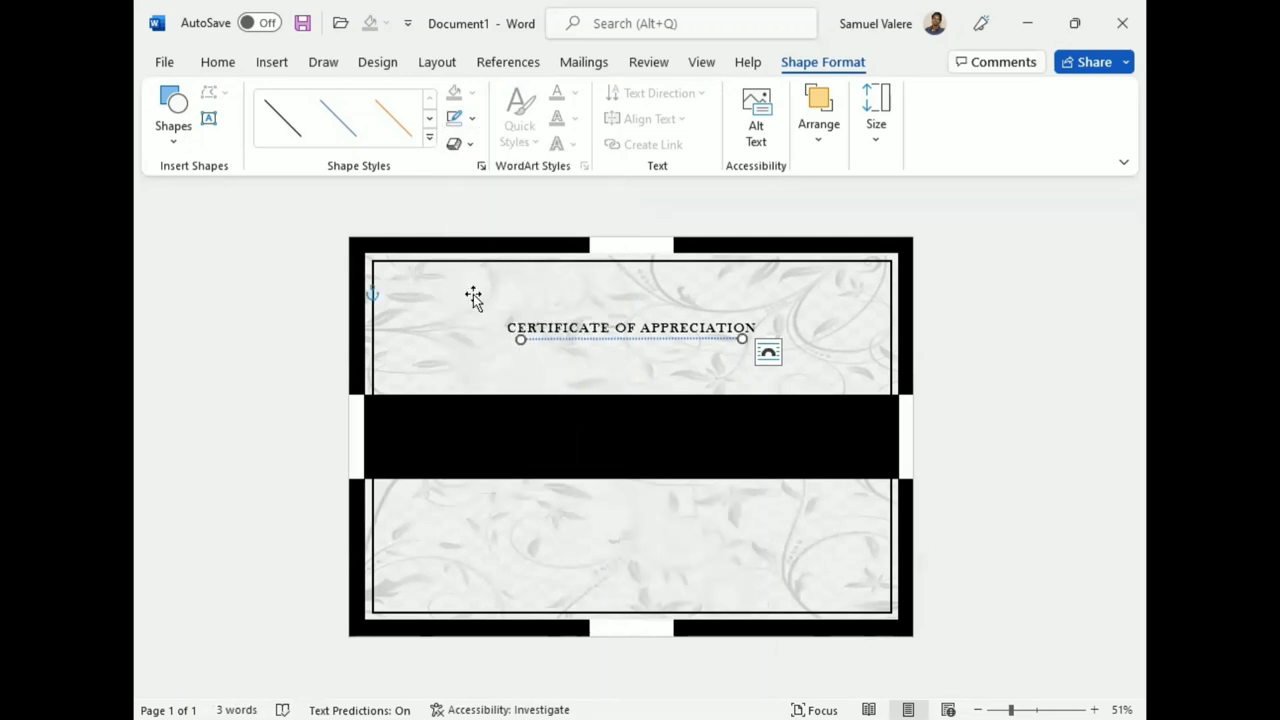
pyautogui.click(471, 118)
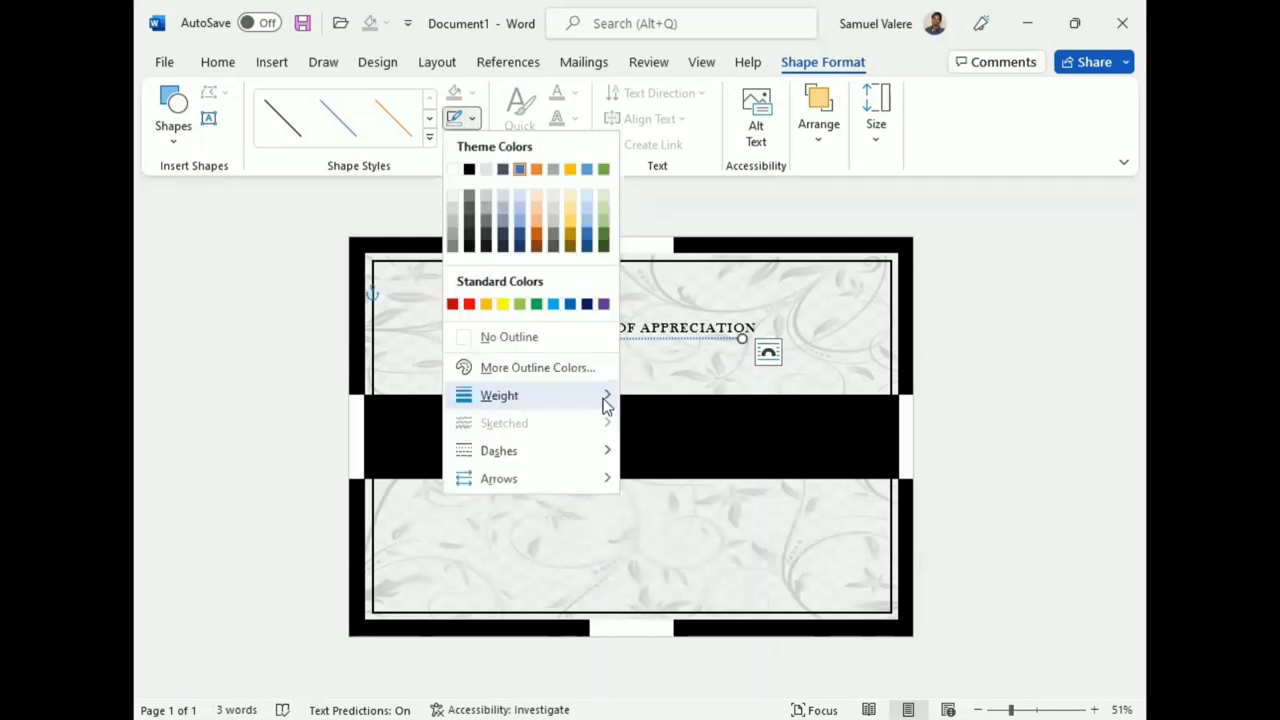
pyautogui.moveTo(606, 403)
pyautogui.click(694, 551)
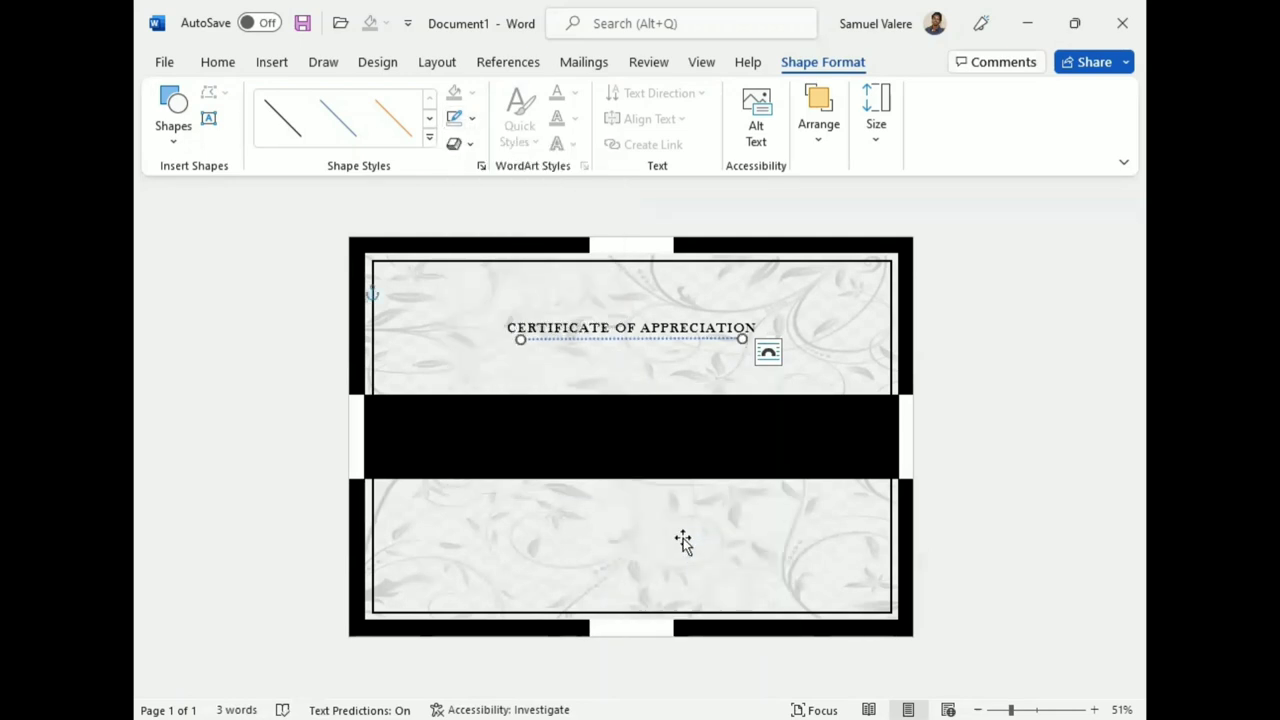
pyautogui.click(472, 118)
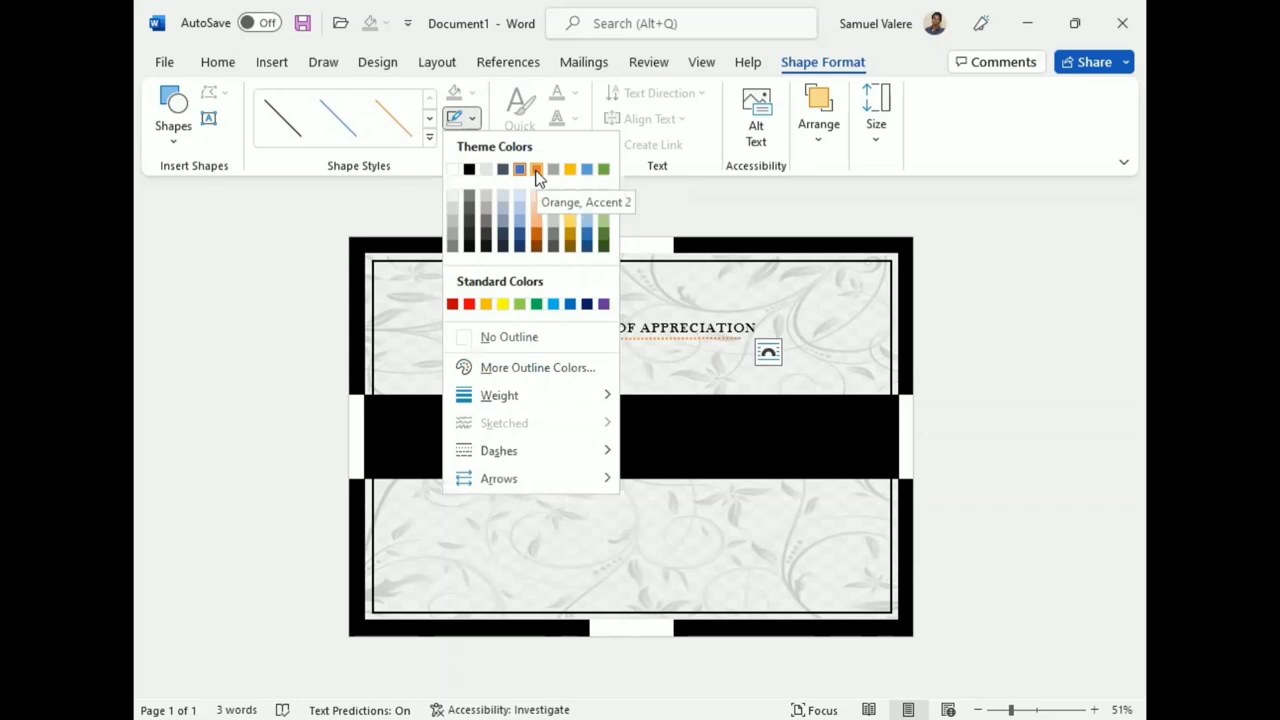
pyautogui.click(471, 170)
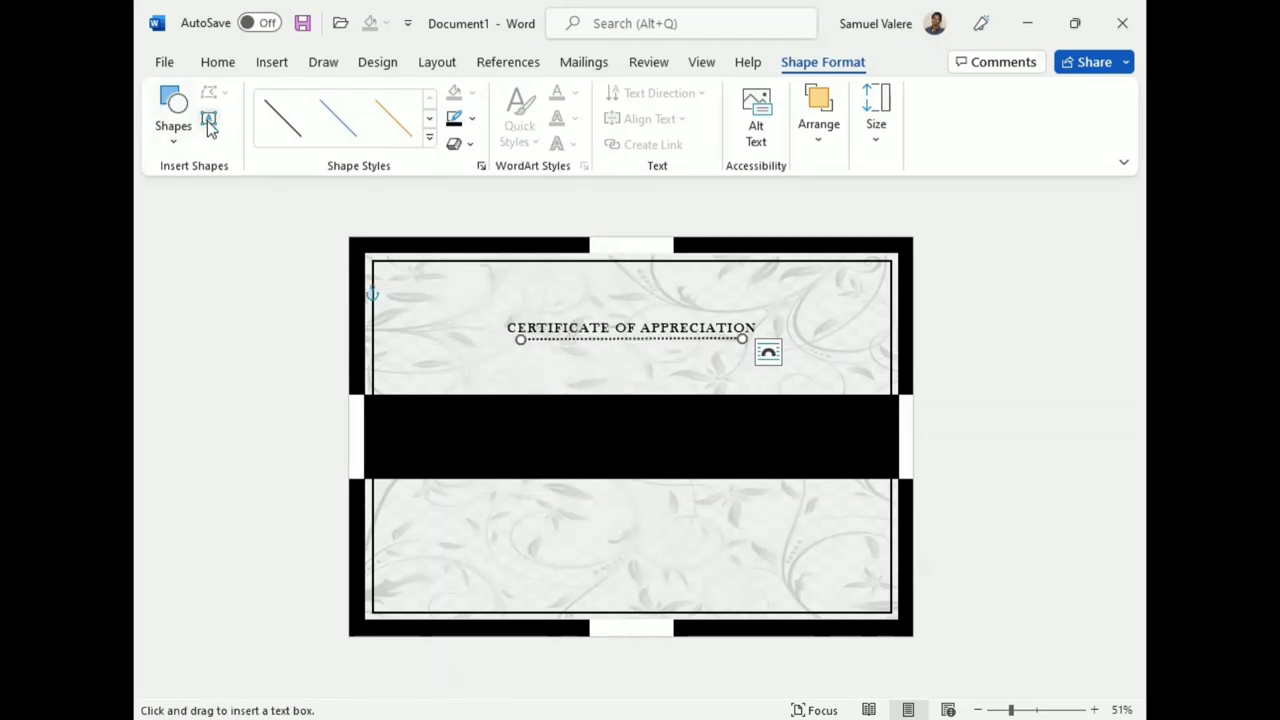
# Draw a subtitle text box below the title and make its line centred, uppercase, 16 pt Baskerville Old Face.
pyautogui.moveTo(499, 355); pyautogui.dragTo(761, 385)
pyautogui.write('This Certificate Is Proudly Presented To')
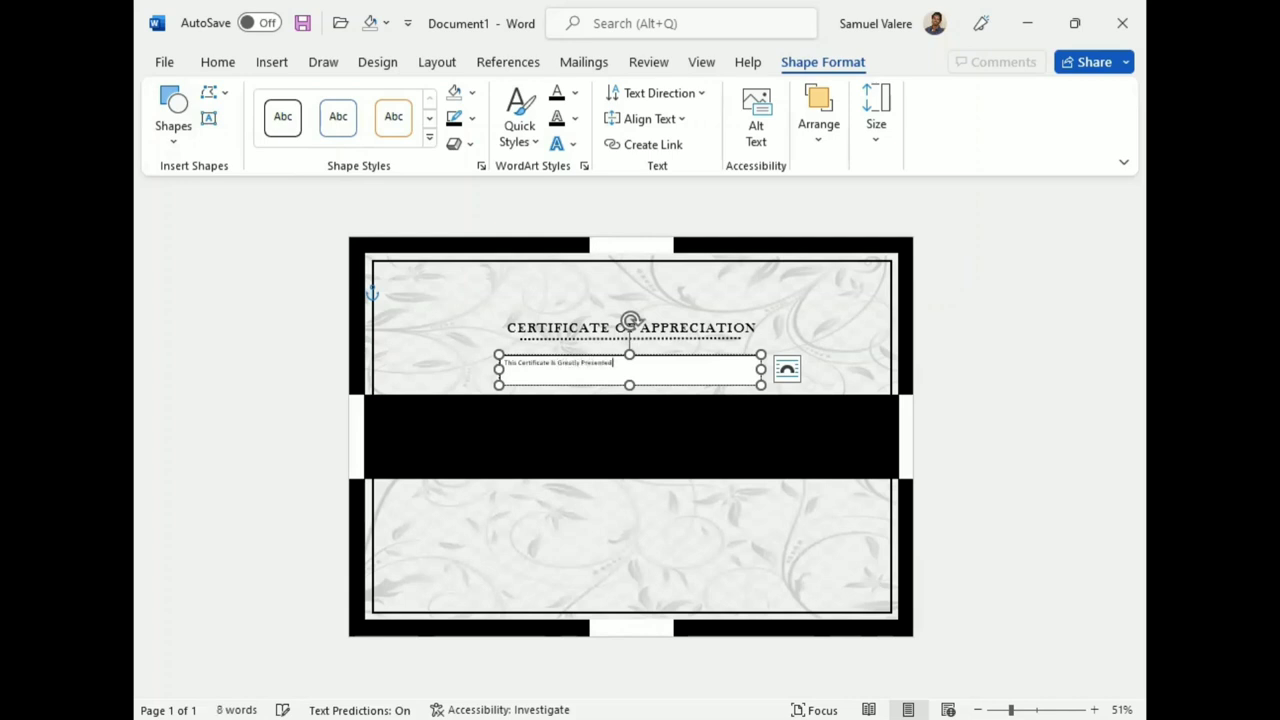
pyautogui.tripleClick(557, 362)
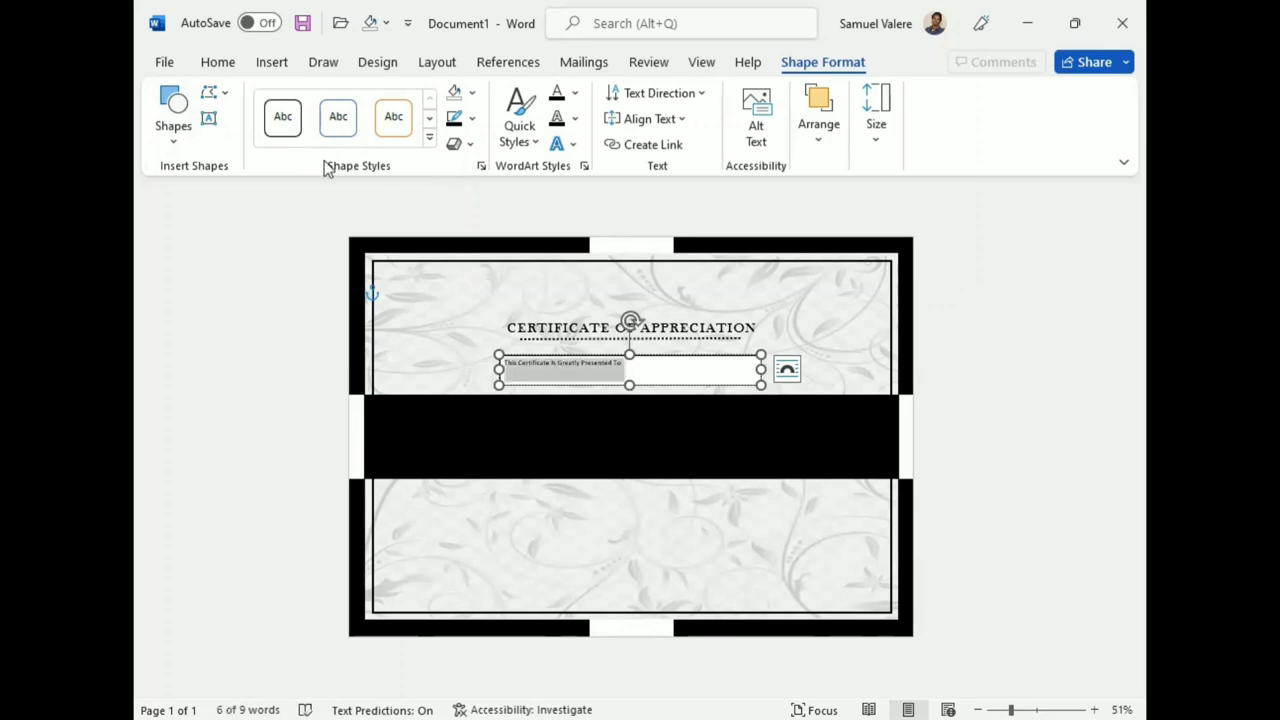
pyautogui.click(224, 64)
pyautogui.click(561, 119)
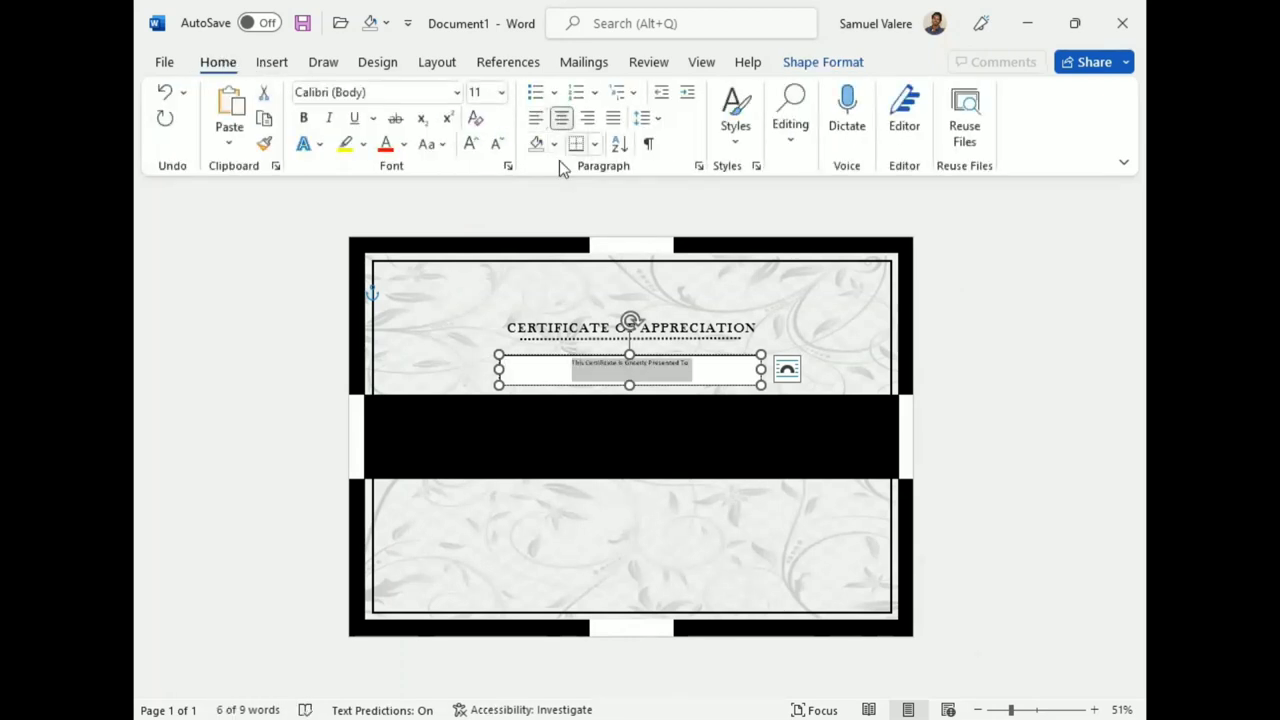
pyautogui.click(444, 145)
pyautogui.click(481, 224)
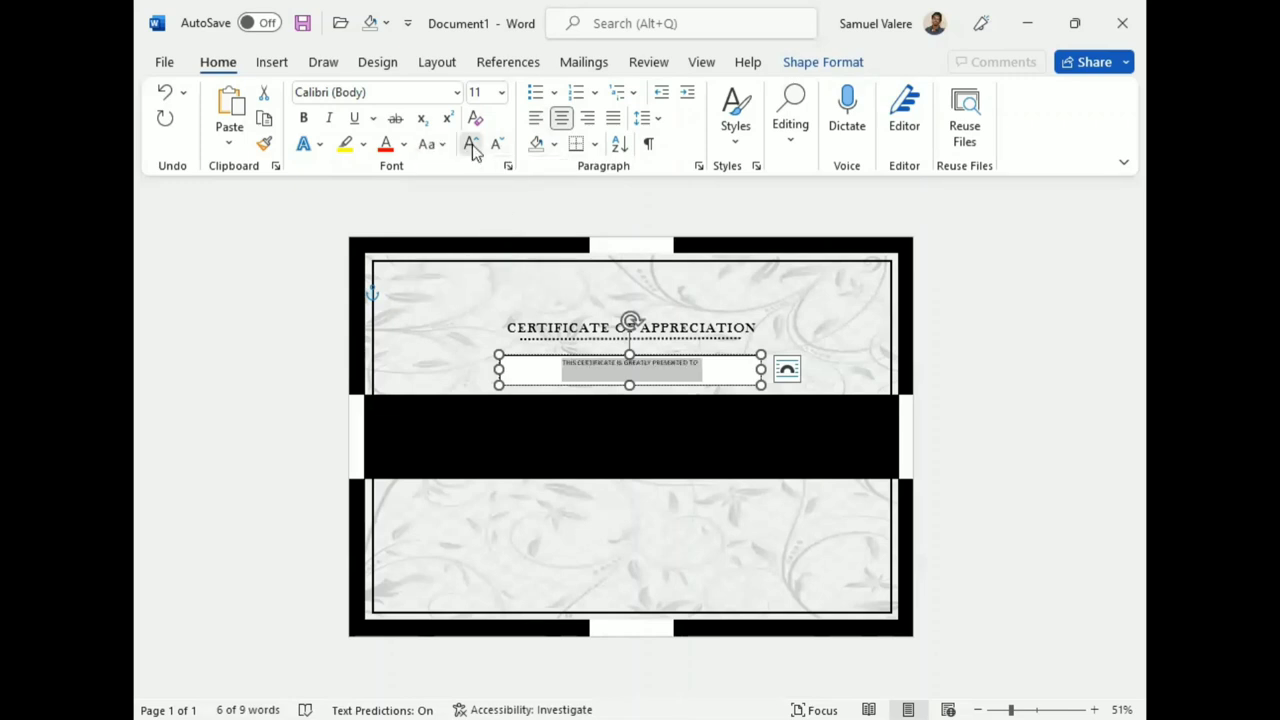
pyautogui.click(472, 142)
pyautogui.click(472, 142)
pyautogui.click(472, 142)
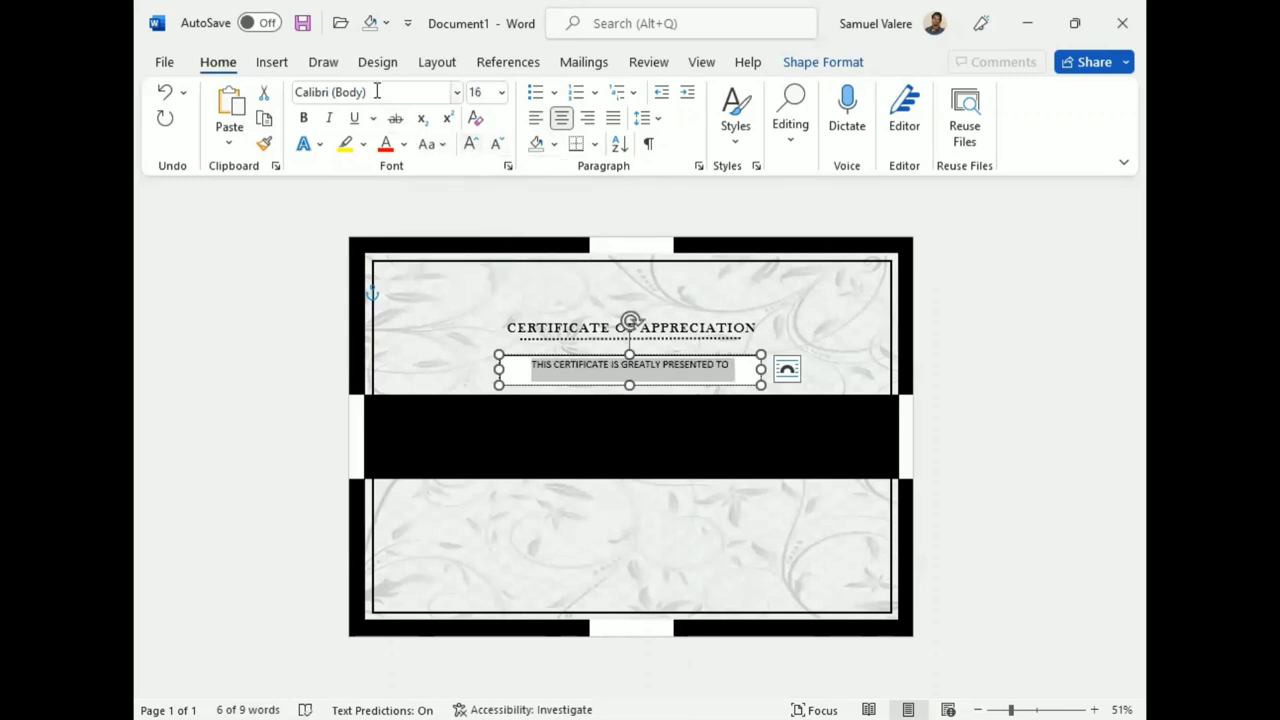
pyautogui.click(371, 91)
pyautogui.write('Baskerville Old Face')
pyautogui.press('Return')
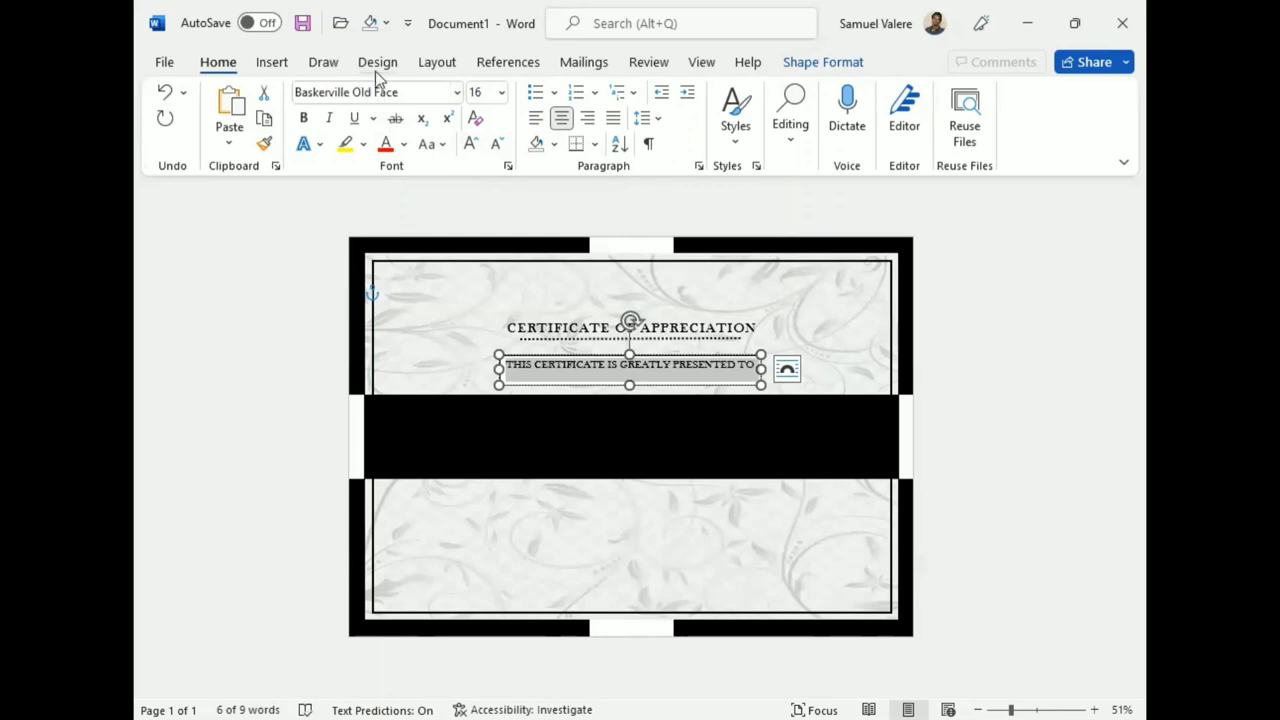
# Set the subtitle's character spacing to Expanded, then widen the box and centre it under the title.
pyautogui.click(508, 166)
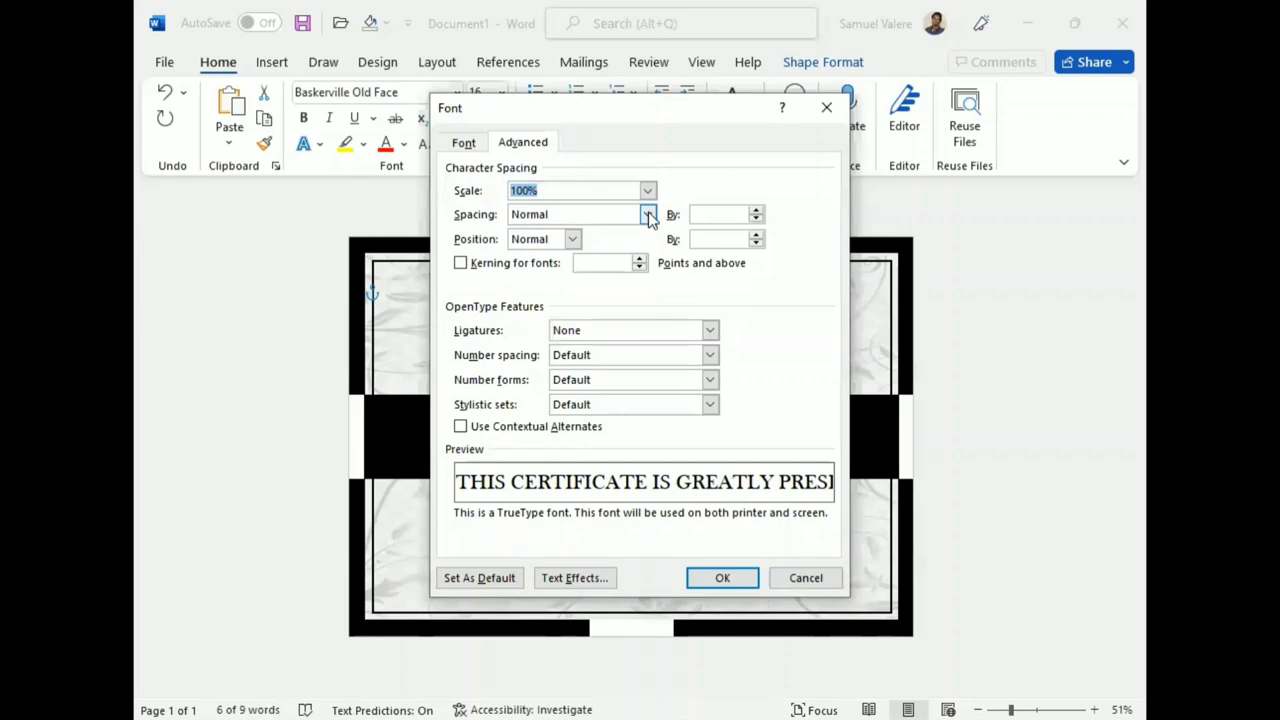
pyautogui.click(648, 216)
pyautogui.click(586, 244)
pyautogui.click(697, 214)
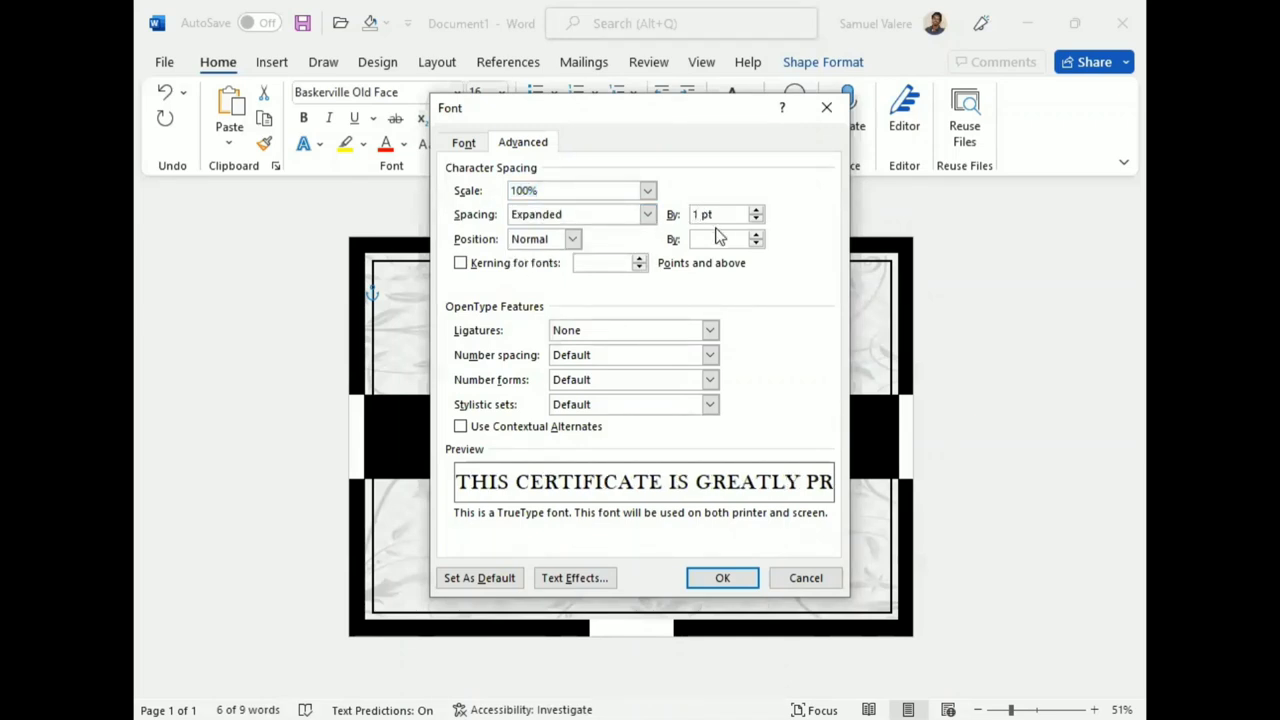
pyautogui.press('Return')
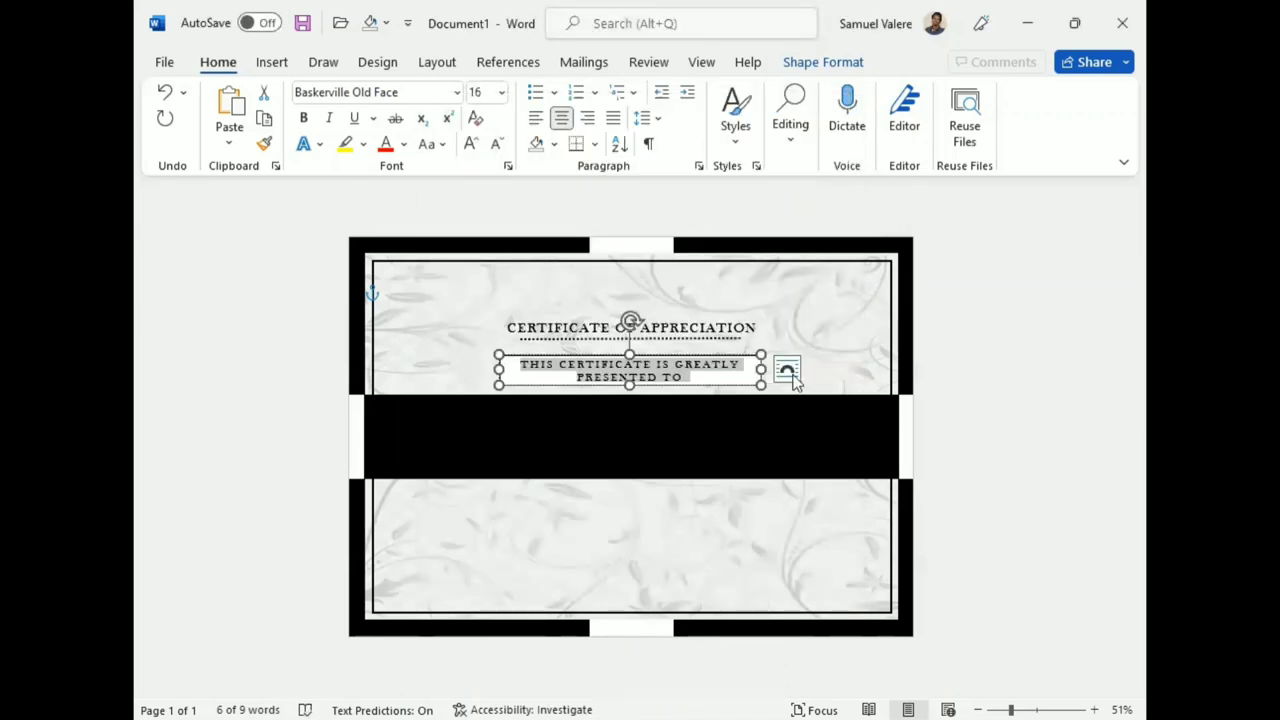
pyautogui.moveTo(831, 369); pyautogui.dragTo(847, 369)
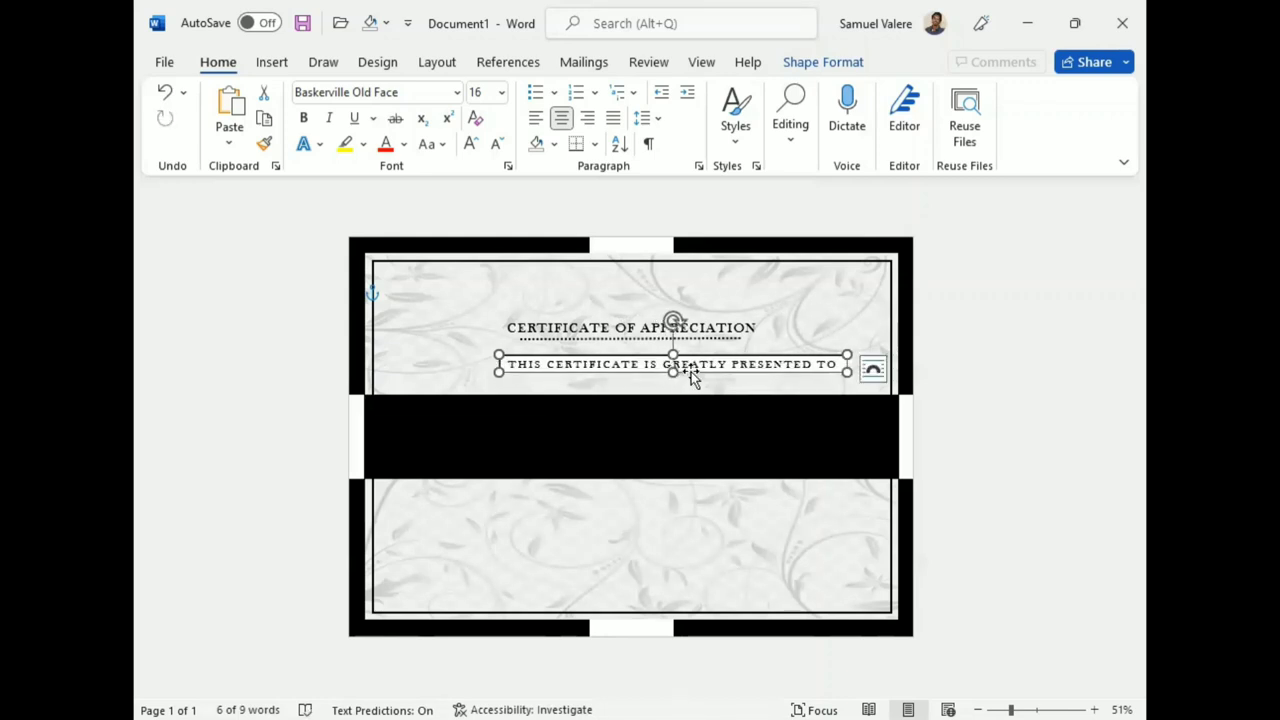
pyautogui.moveTo(690, 370); pyautogui.dragTo(647, 373)
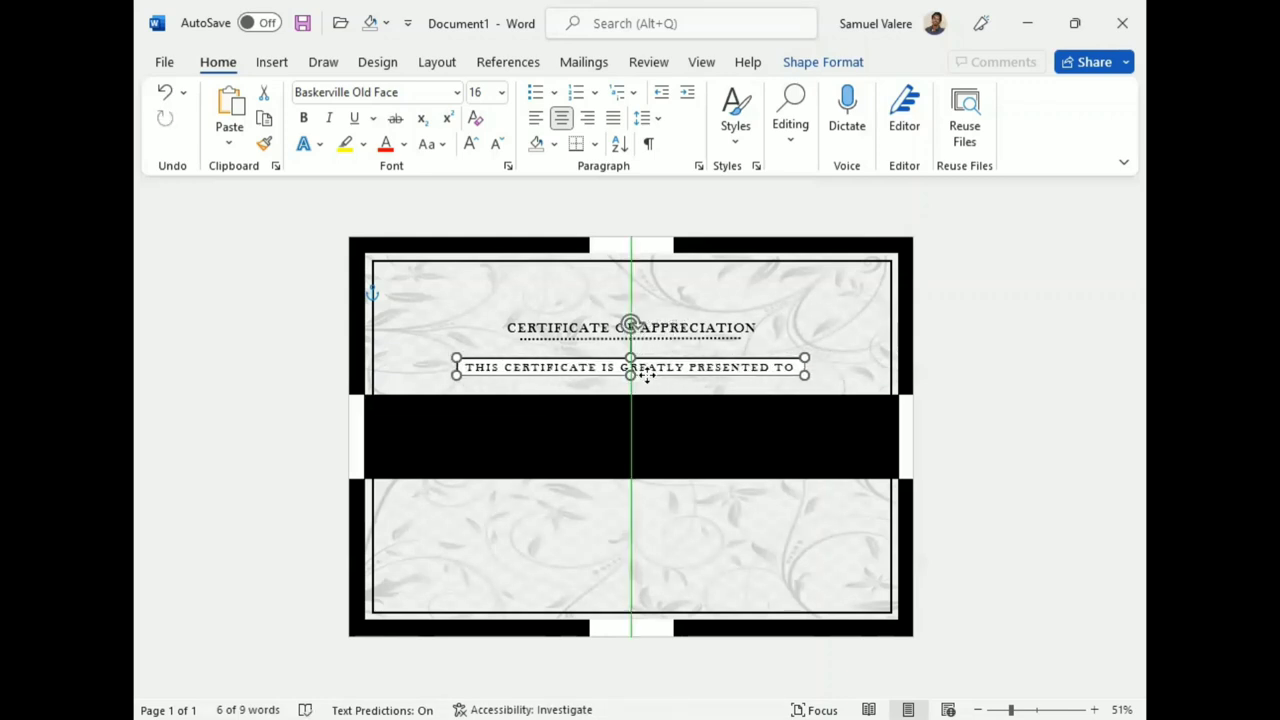
pyautogui.moveTo(647, 373); pyautogui.dragTo(649, 370)
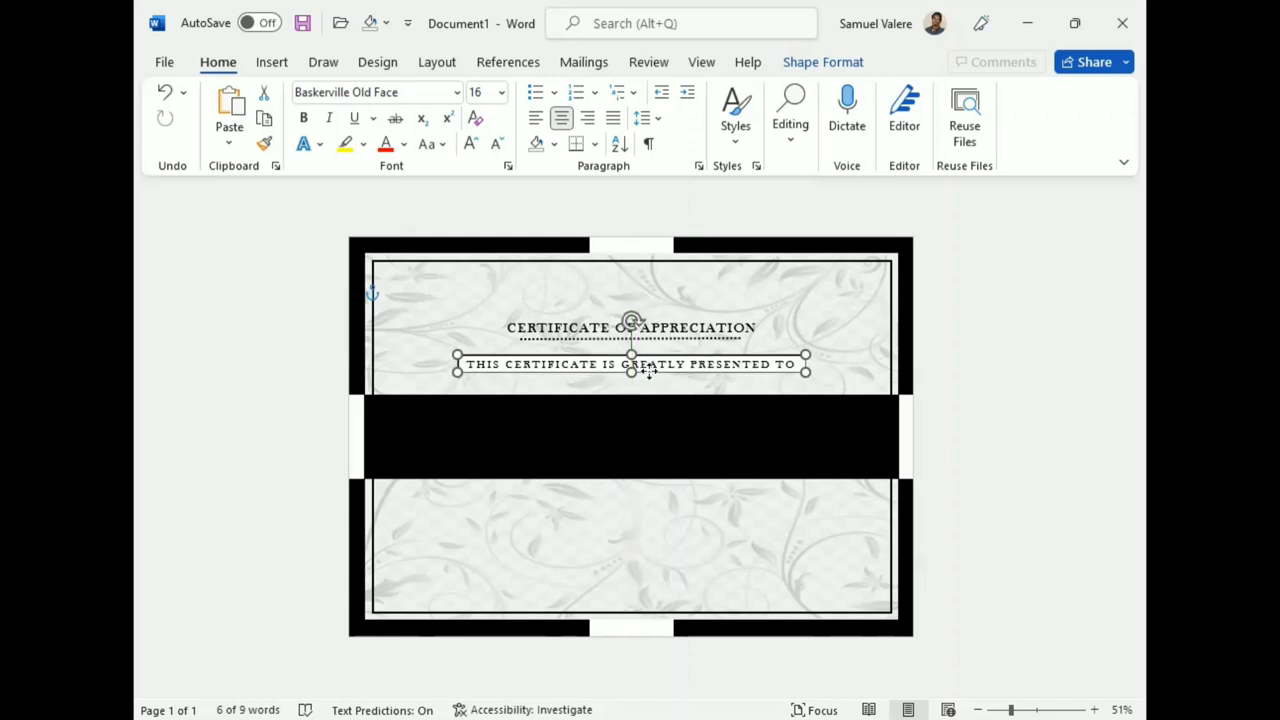
# Give the subtitle box No Outline and No Fill, then start Draw Text Box.
pyautogui.click(830, 63)
pyautogui.click(472, 118)
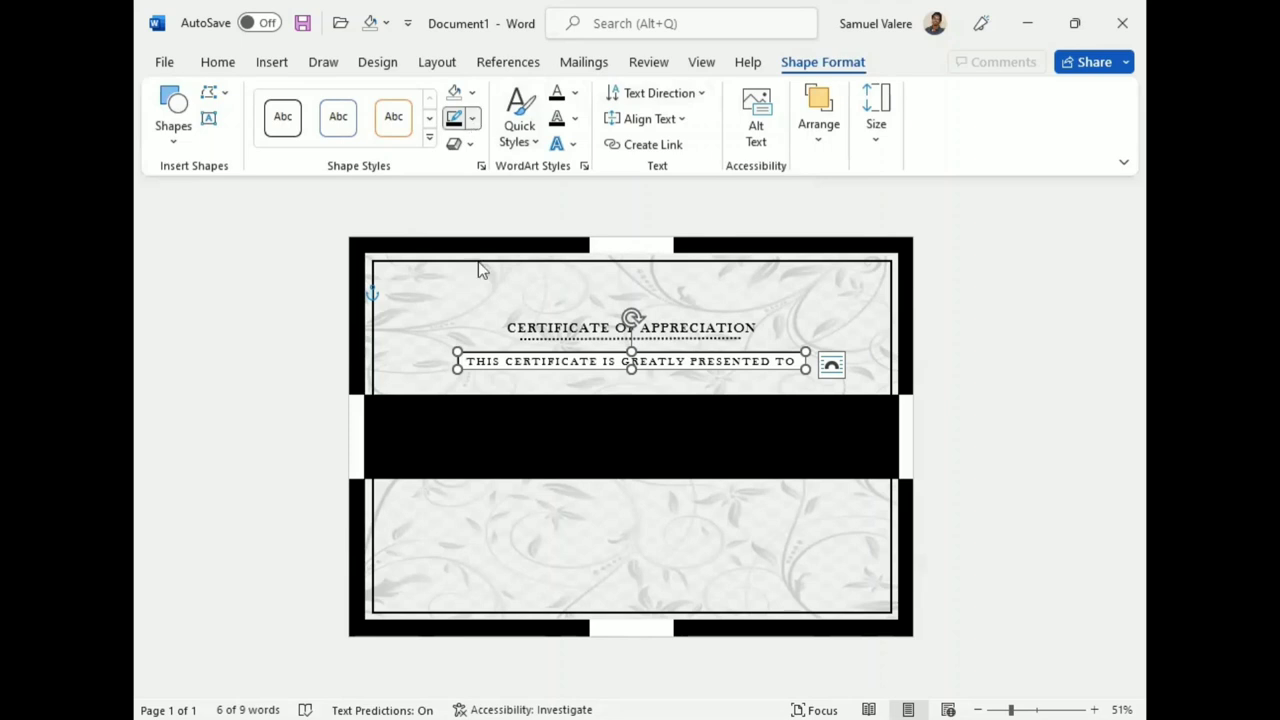
pyautogui.click(460, 337)
pyautogui.click(474, 93)
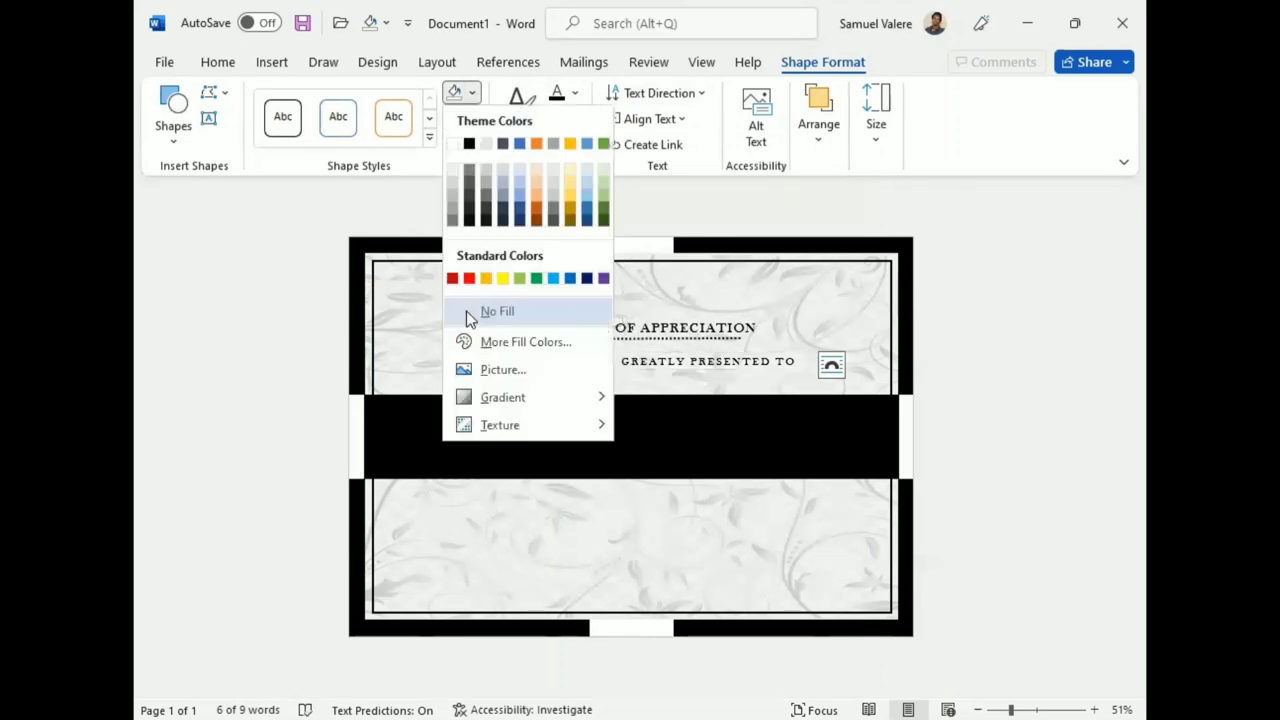
pyautogui.click(467, 310)
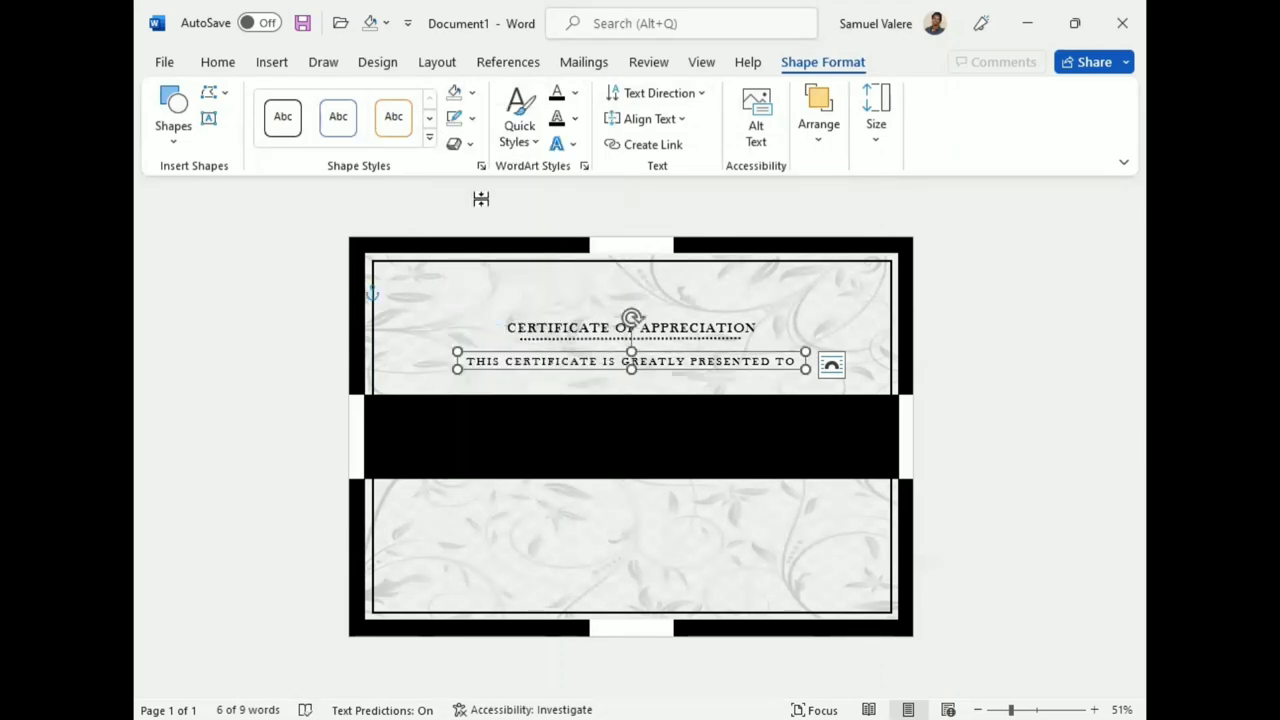
pyautogui.click(578, 326)
pyautogui.click(208, 118)
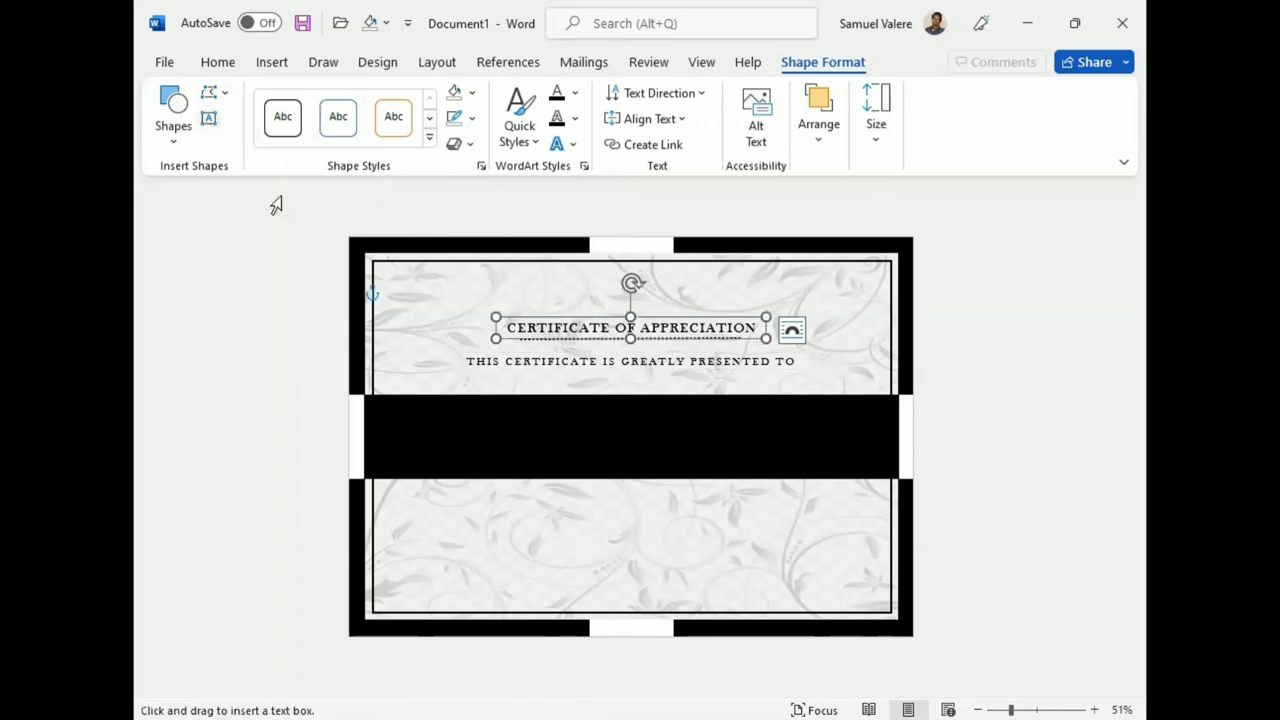
# Draw a text box across the black banner, type the recipient's name, and correct the surname's spelling.
pyautogui.moveTo(810, 445); pyautogui.dragTo(429, 420)
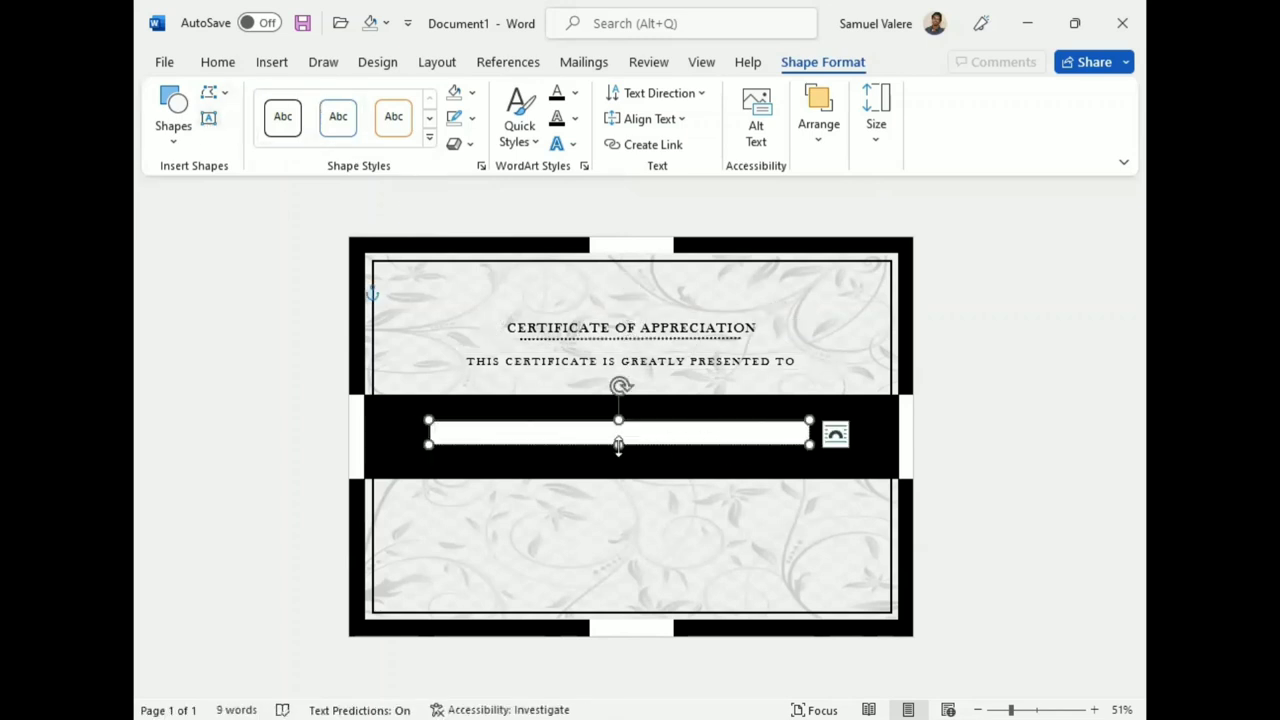
pyautogui.moveTo(619, 449); pyautogui.dragTo(619, 467)
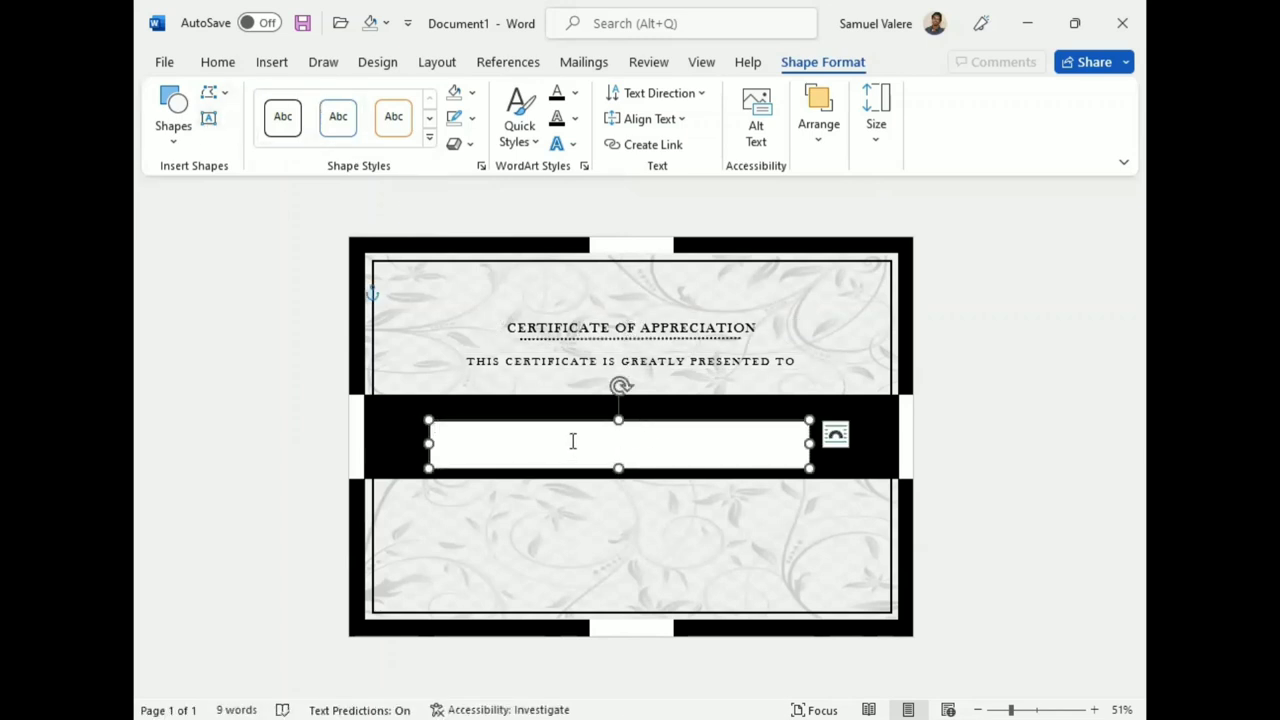
pyautogui.write('Carlie Laf')
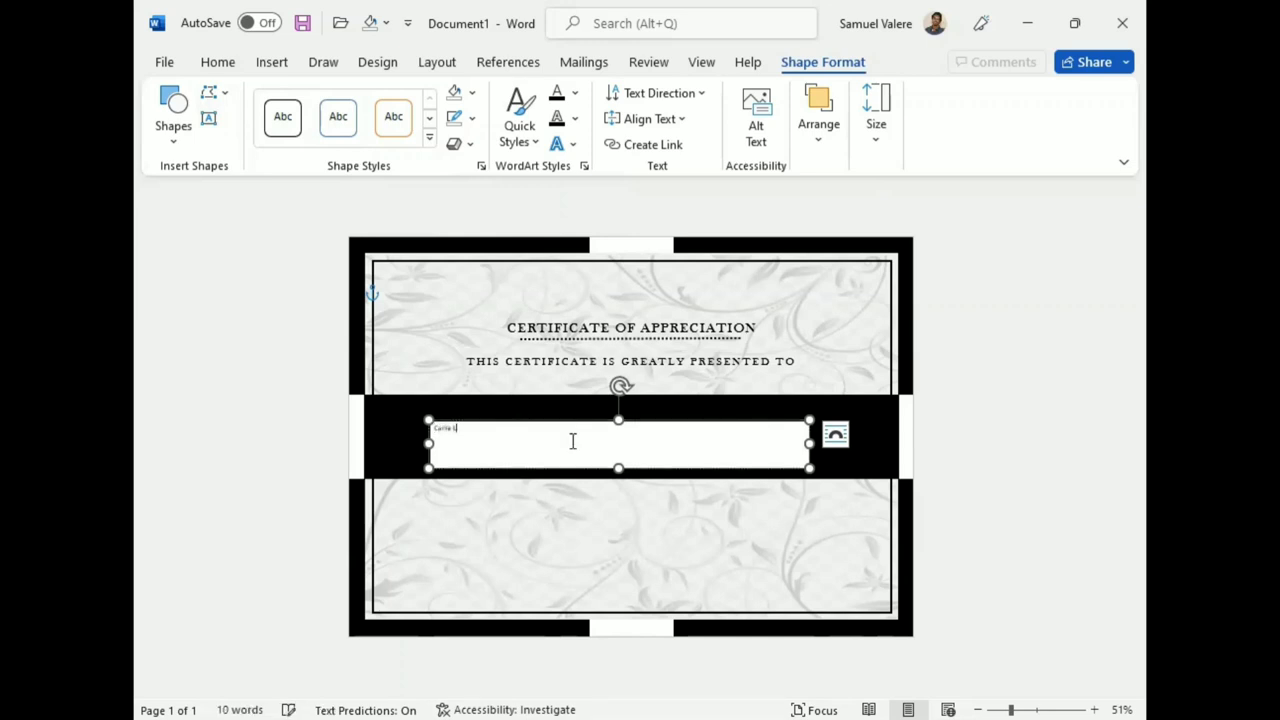
pyautogui.write('leur')
pyautogui.moveTo(452, 427); pyautogui.dragTo(486, 434)
pyautogui.click(469, 433)
pyautogui.rightClick(469, 434)
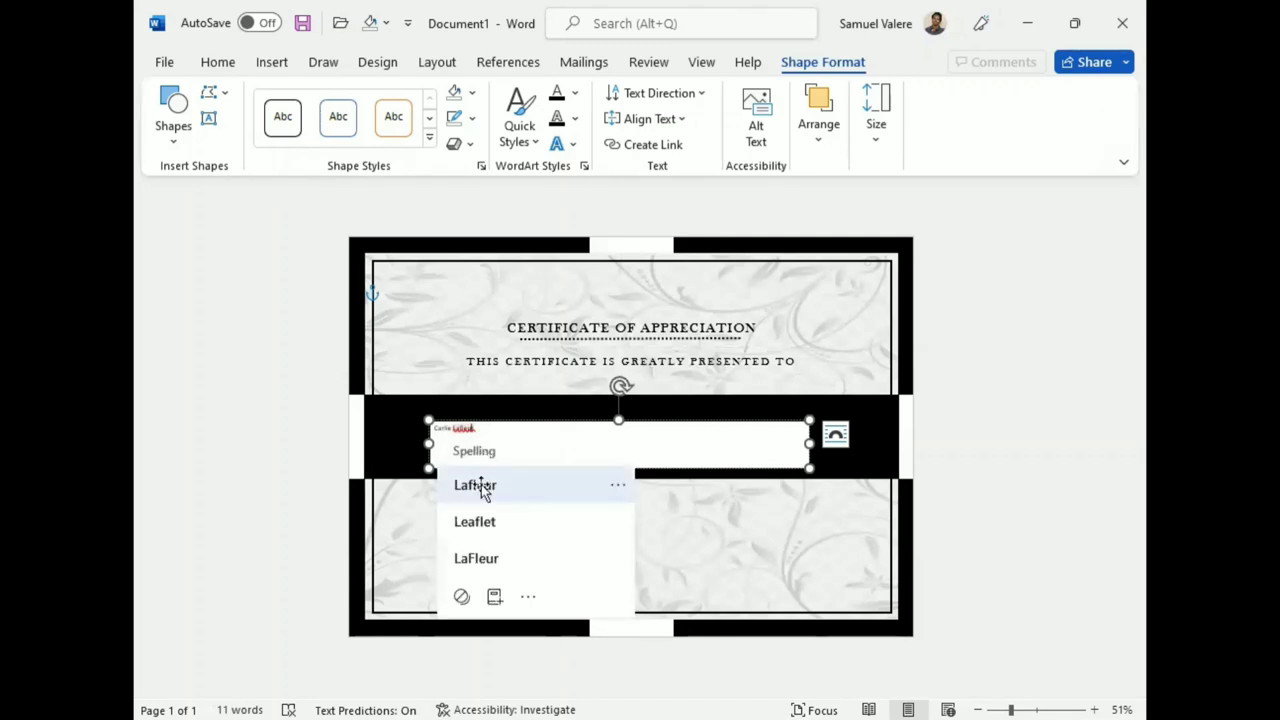
pyautogui.click(474, 486)
# Centre the name in 100 pt Edwardian Script ITC and make its box taller to fit.
pyautogui.tripleClick(458, 428)
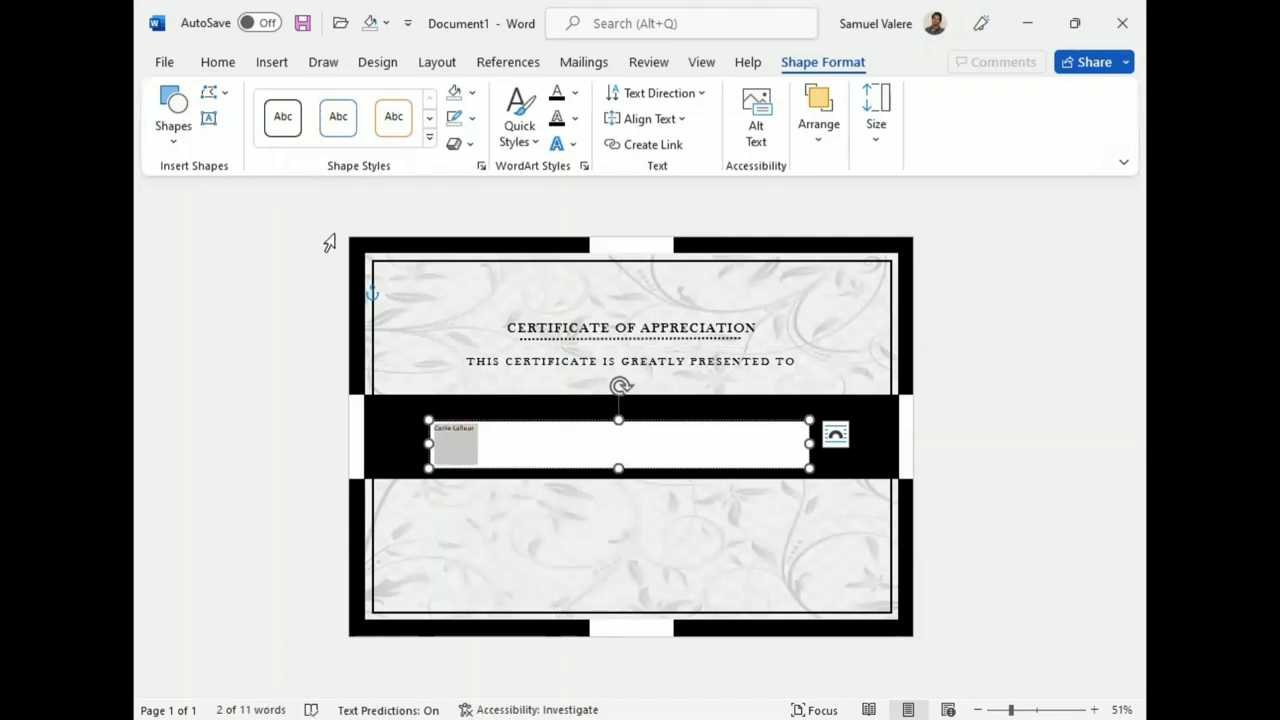
pyautogui.click(226, 63)
pyautogui.click(561, 118)
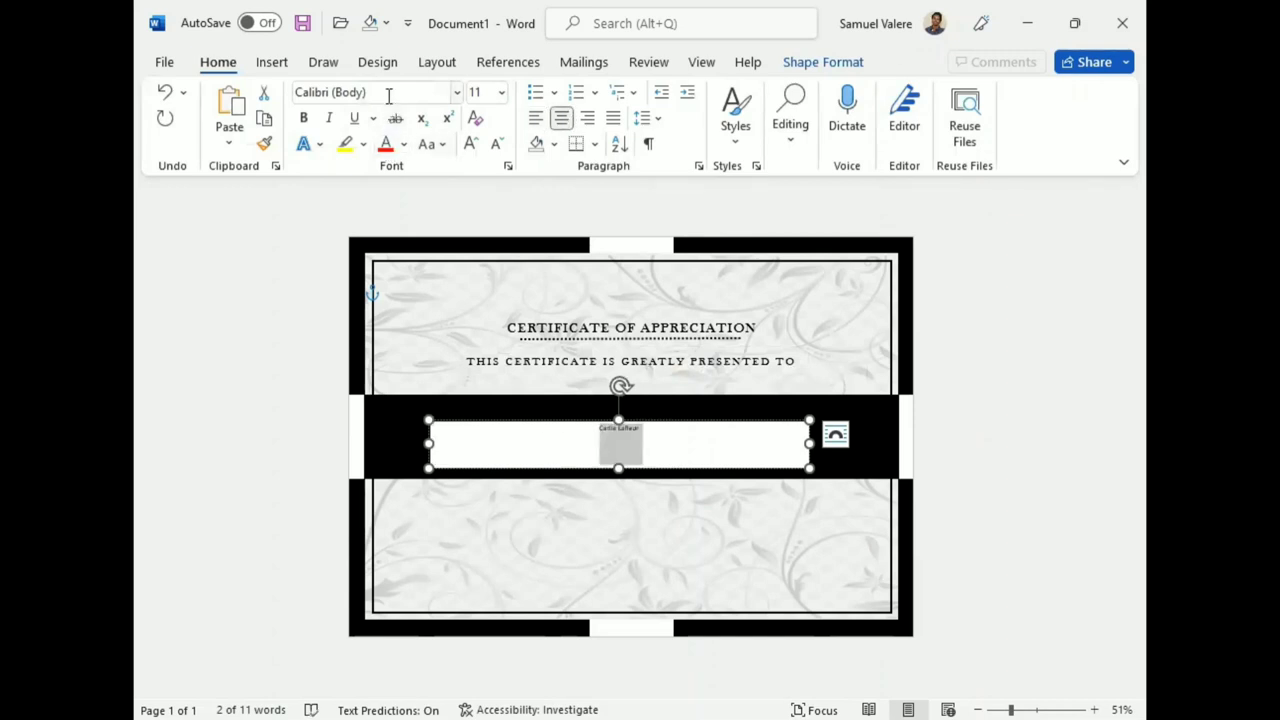
pyautogui.click(389, 93)
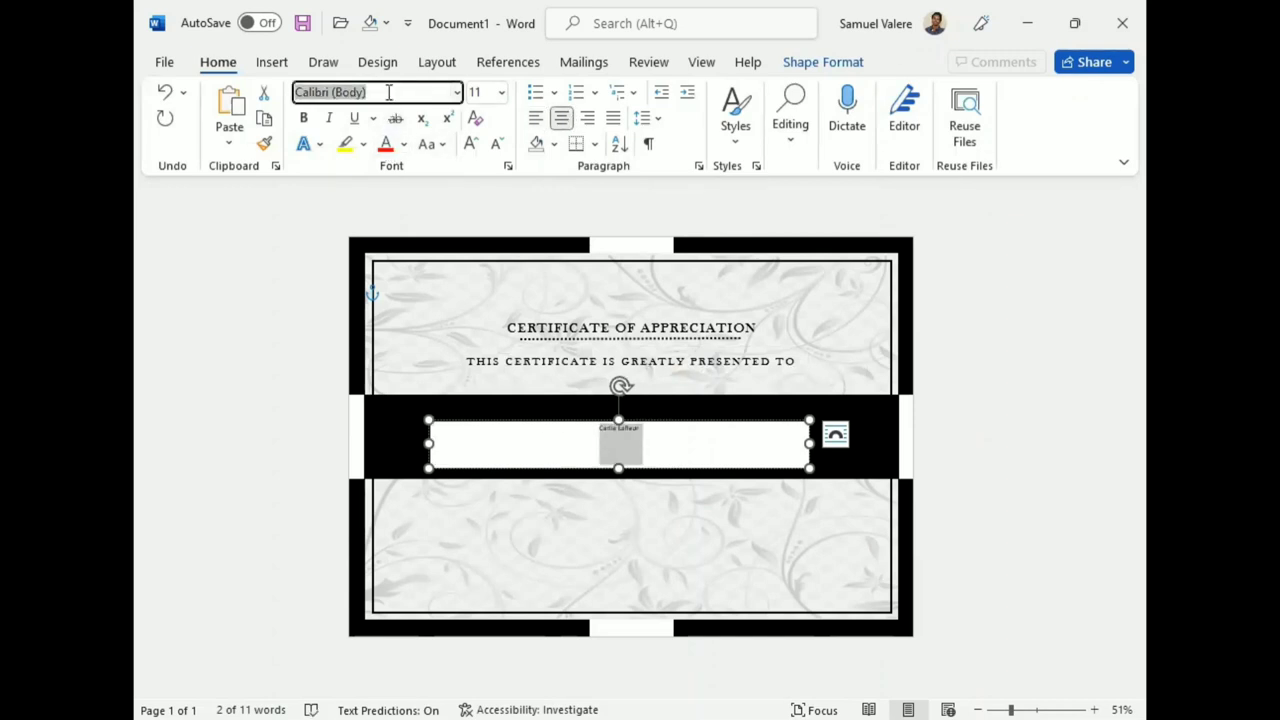
pyautogui.write('Edwardian Script ITC')
pyautogui.press('Return')
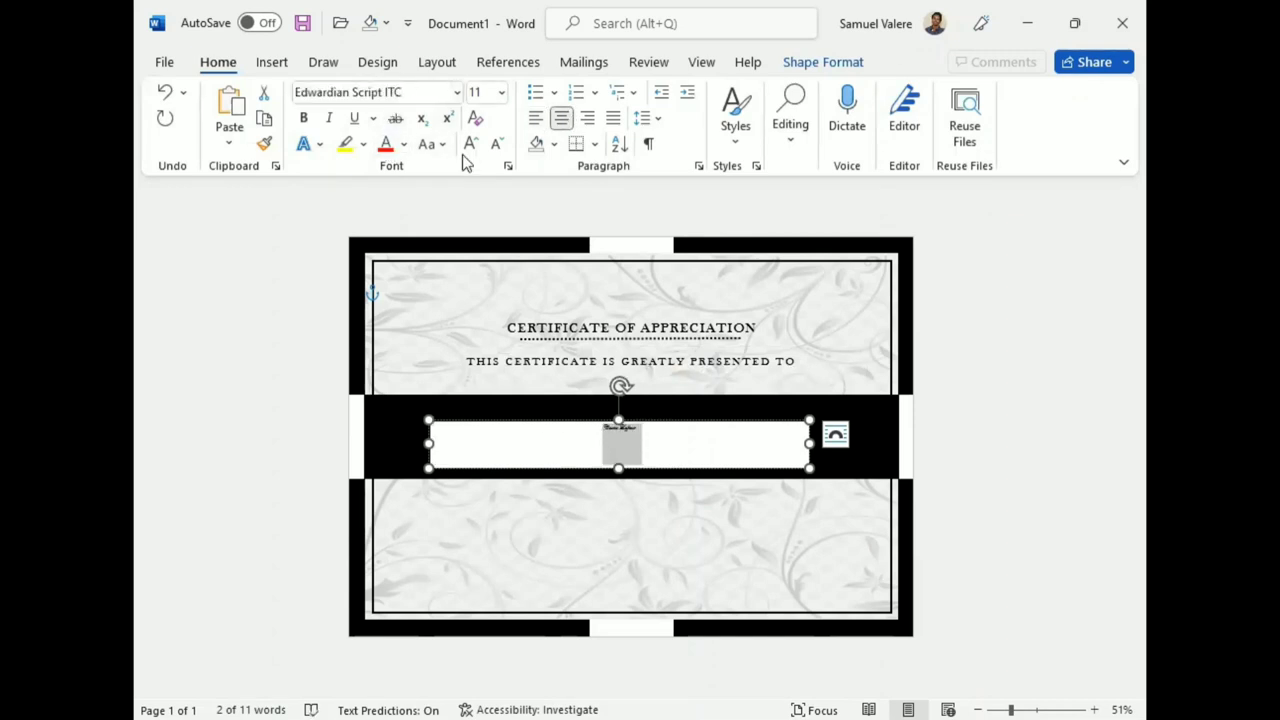
pyautogui.click(470, 144)
pyautogui.click(470, 144)
pyautogui.click(470, 144)
pyautogui.click(470, 144)
pyautogui.click(470, 144)
pyautogui.click(470, 144)
pyautogui.click(472, 146)
pyautogui.click(472, 146)
pyautogui.click(472, 146)
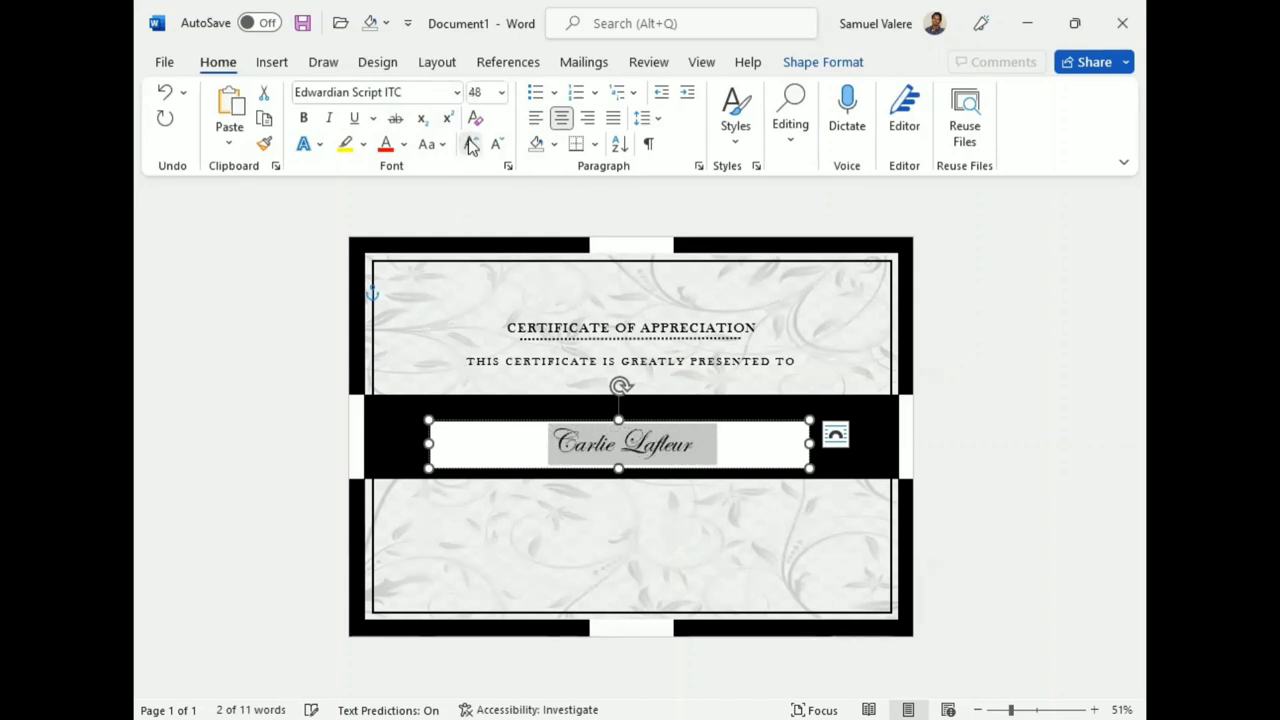
pyautogui.click(469, 146)
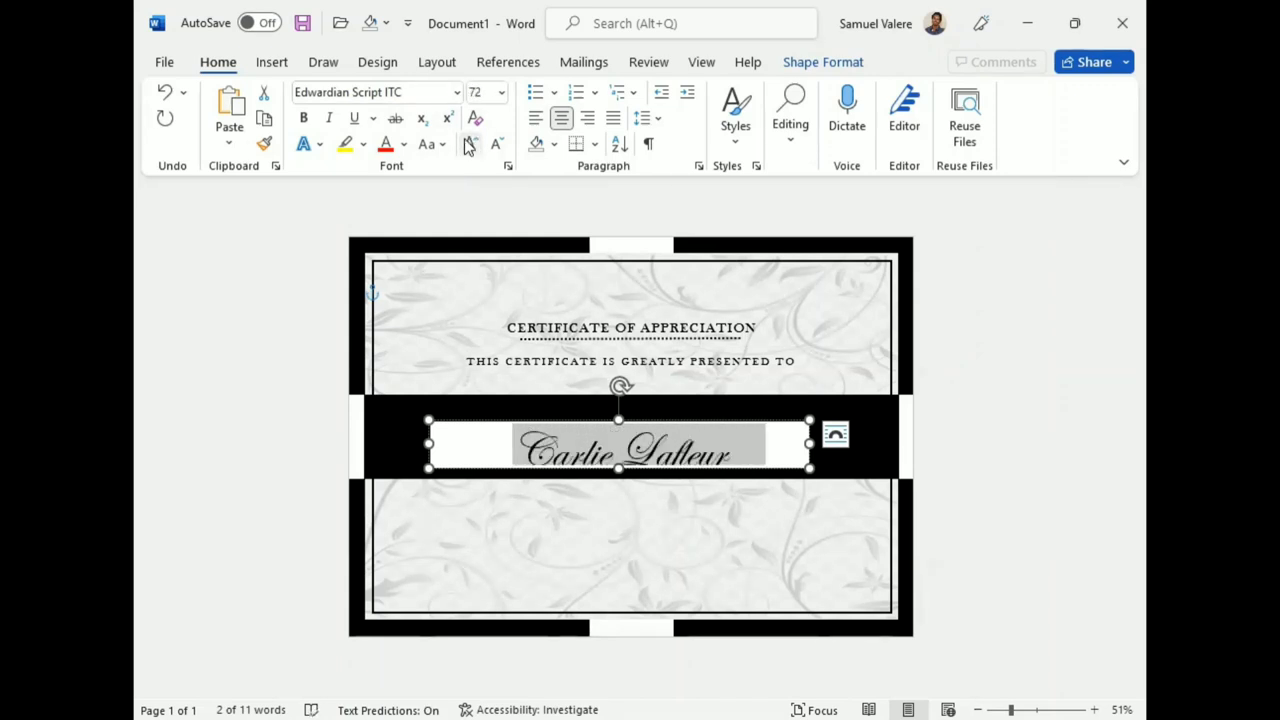
pyautogui.click(469, 146)
pyautogui.click(469, 146)
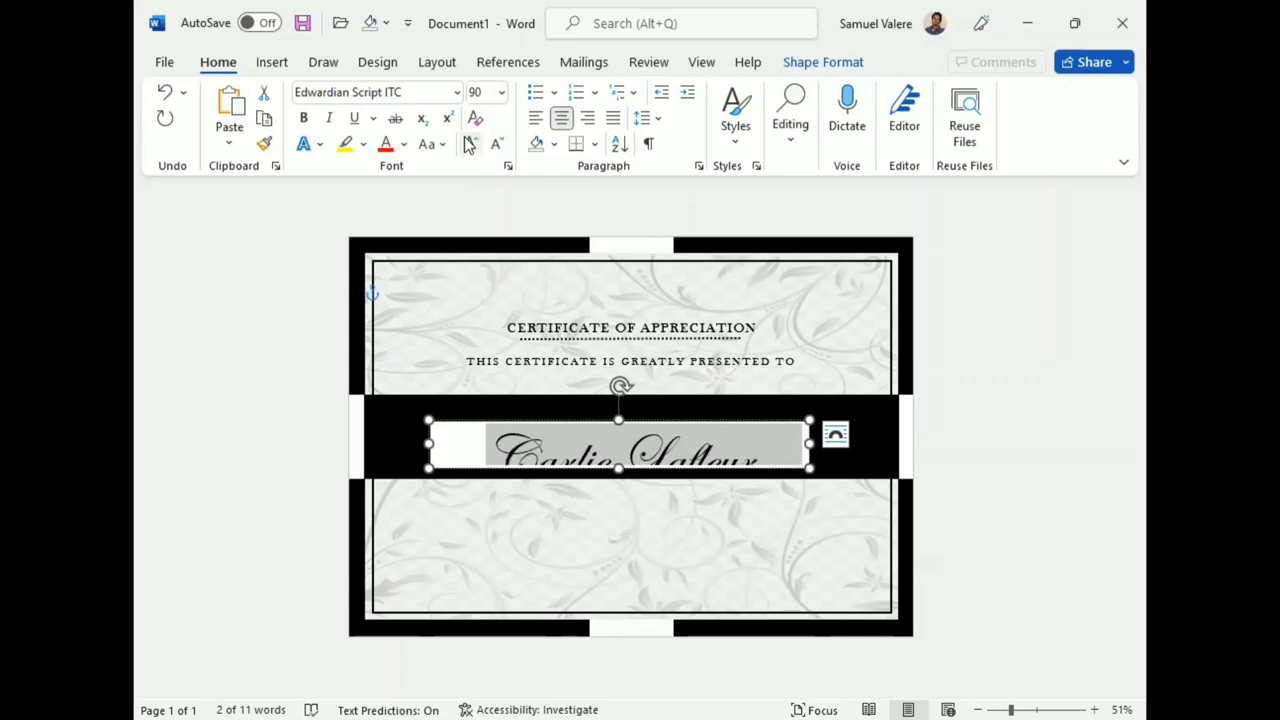
pyautogui.click(469, 146)
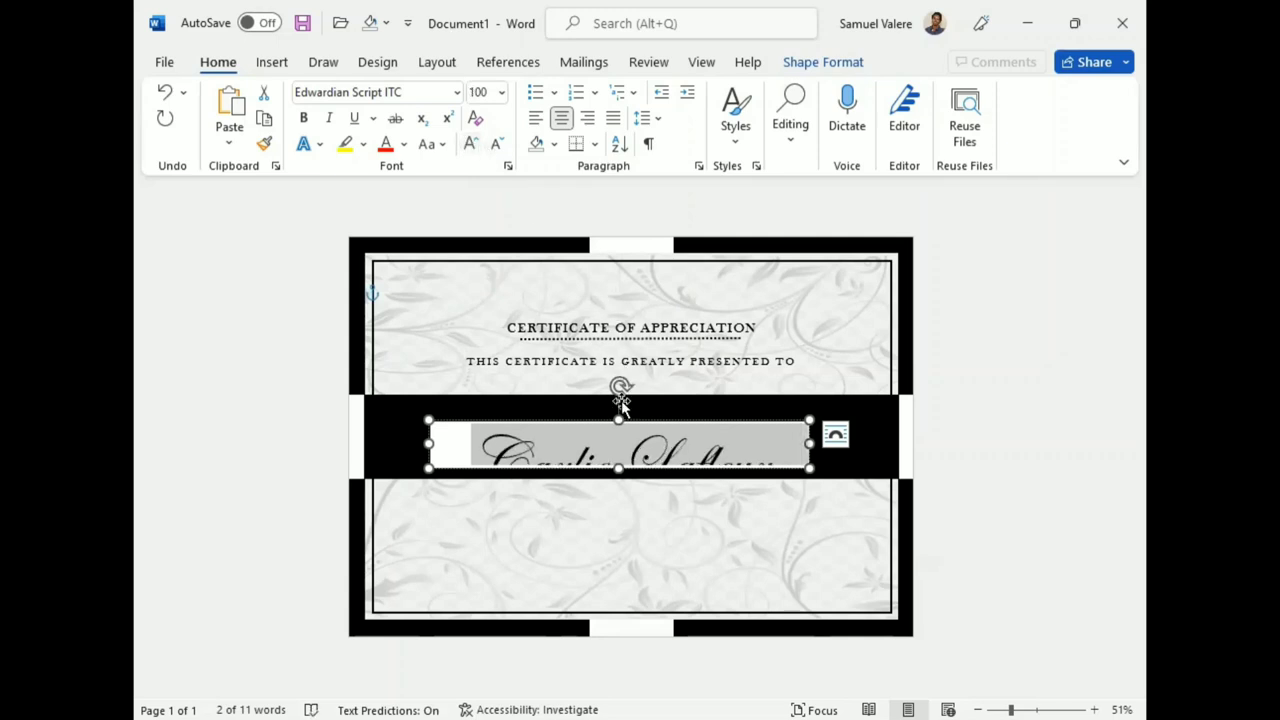
pyautogui.moveTo(617, 419); pyautogui.dragTo(622, 390)
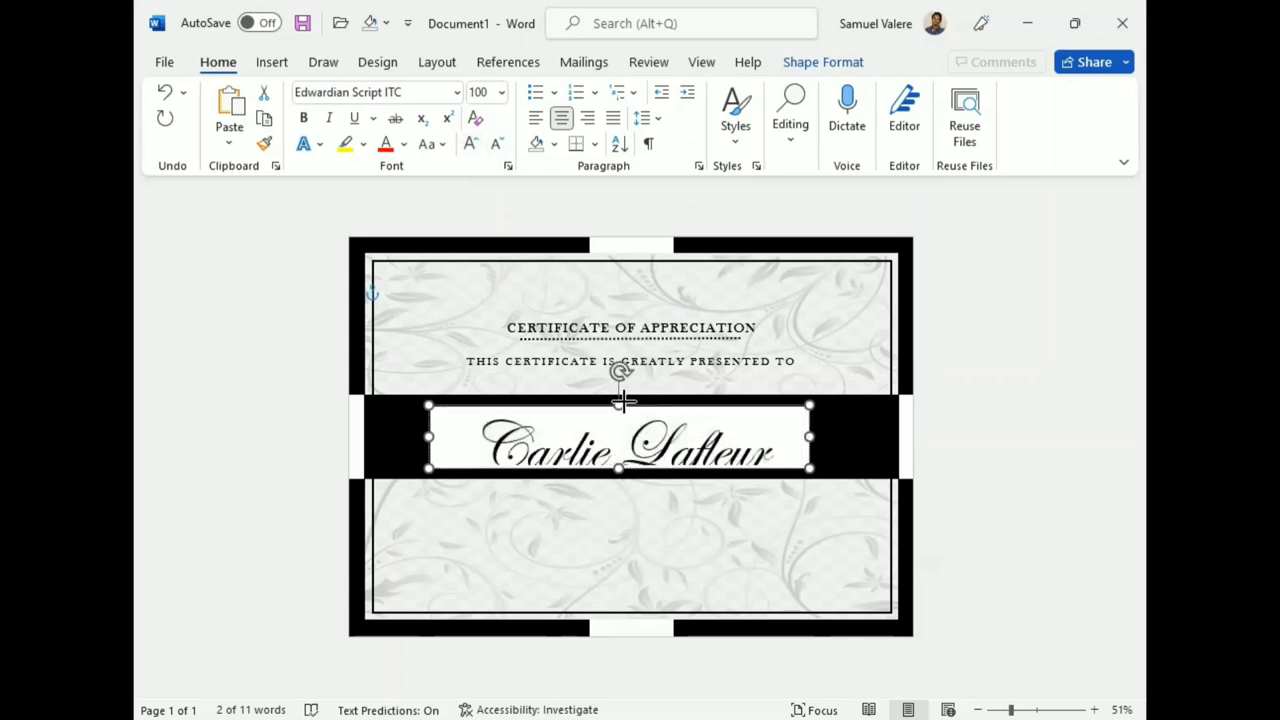
# Make the name text white and give its box No Fill and No Outline.
pyautogui.click(823, 62)
pyautogui.click(575, 93)
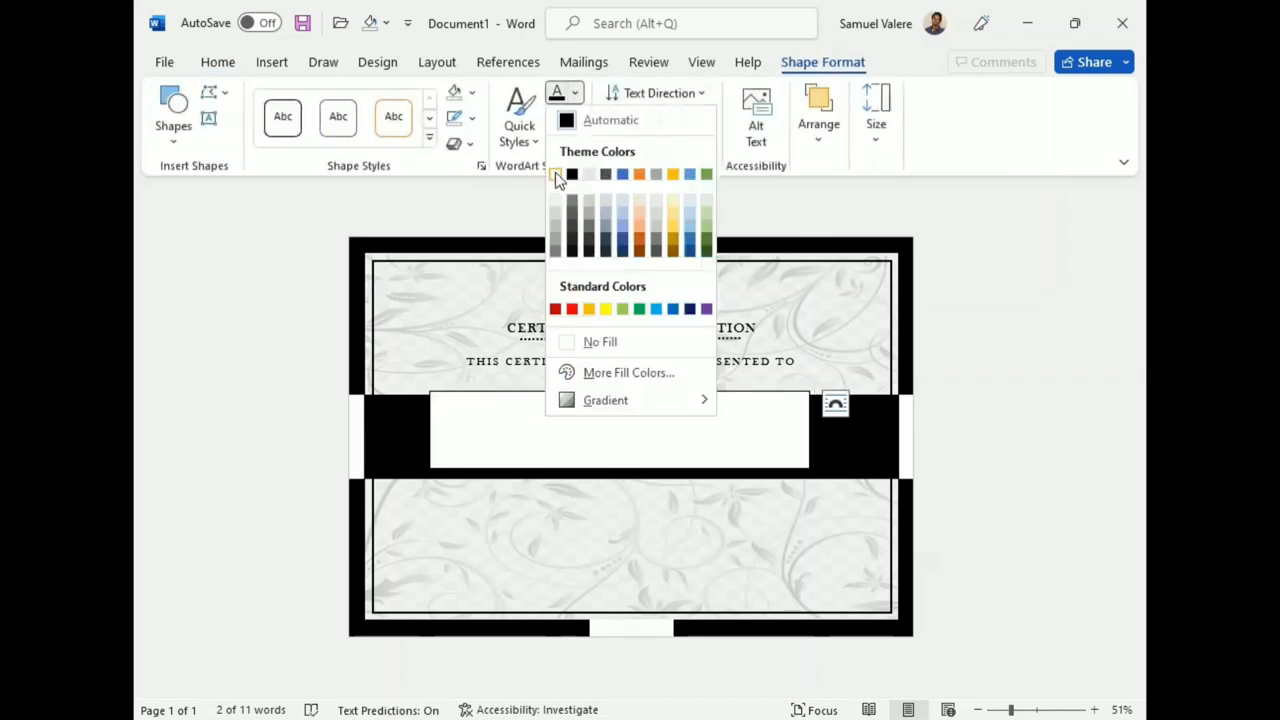
pyautogui.click(560, 171)
pyautogui.click(472, 92)
pyautogui.click(464, 312)
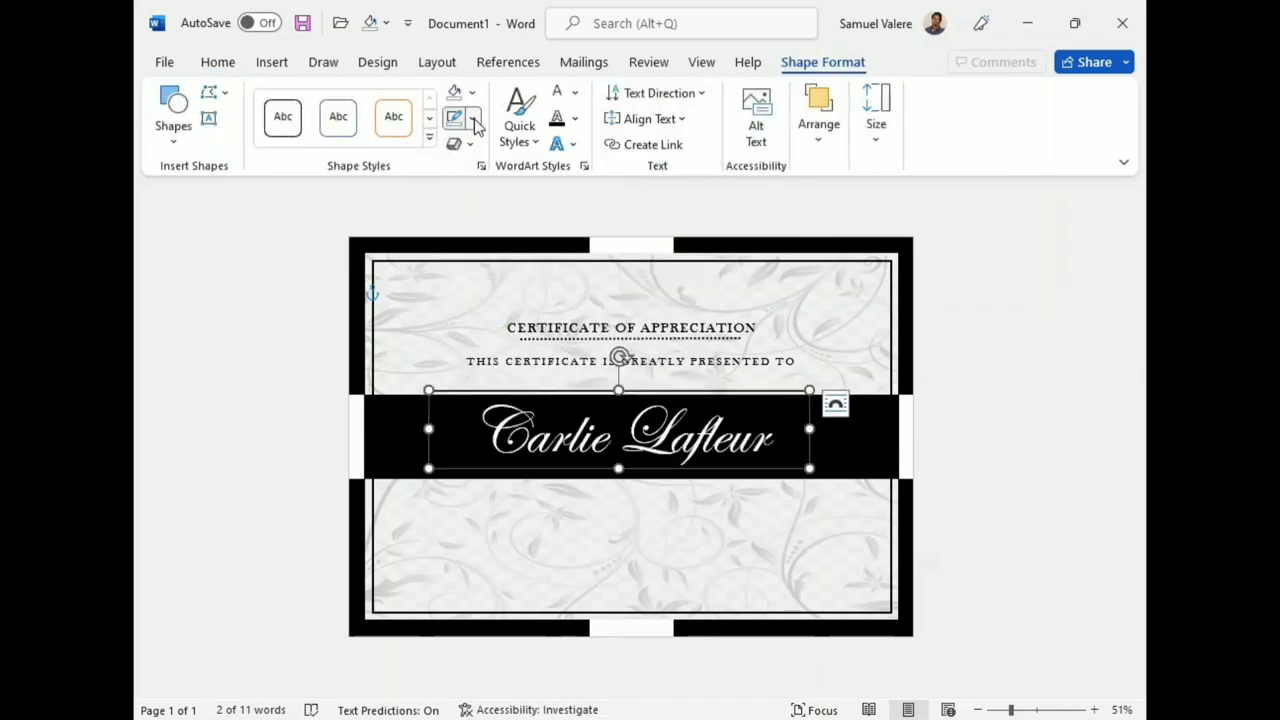
pyautogui.click(462, 117)
pyautogui.click(464, 334)
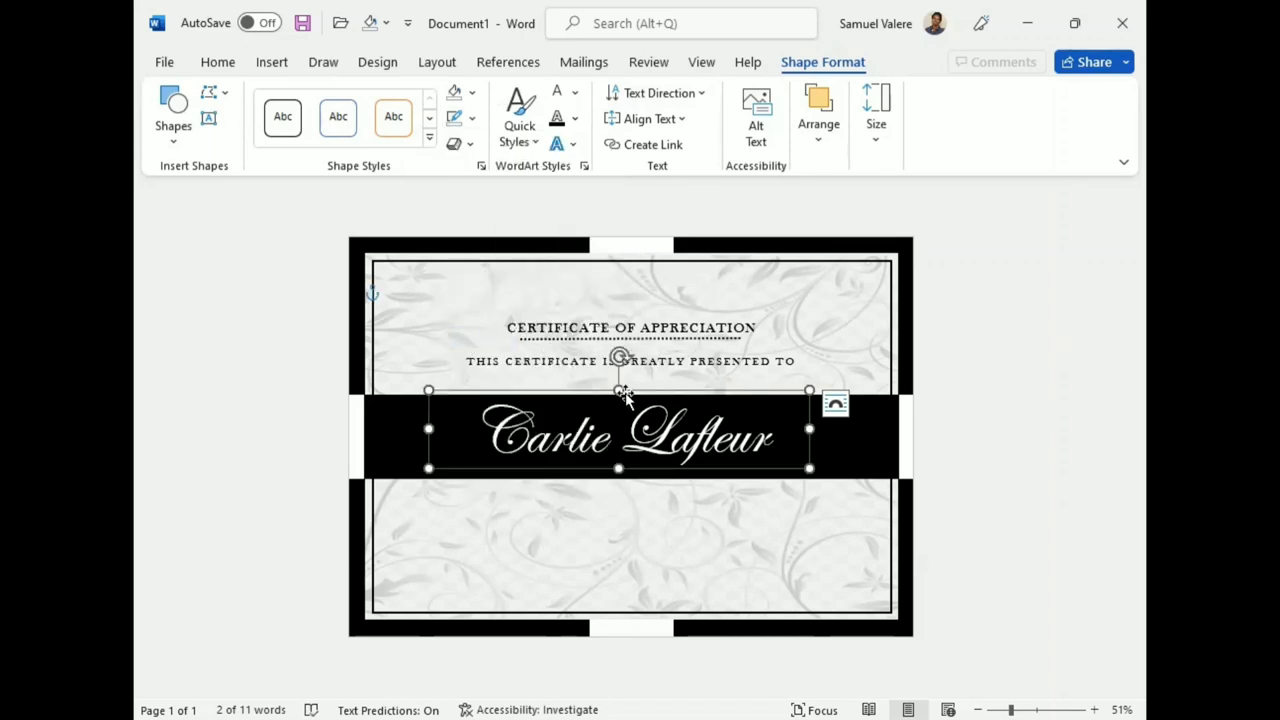
# Bold the name, make its box slightly taller, and centre it in the black banner.
pyautogui.doubleClick(634, 432)
pyautogui.tripleClick(634, 432)
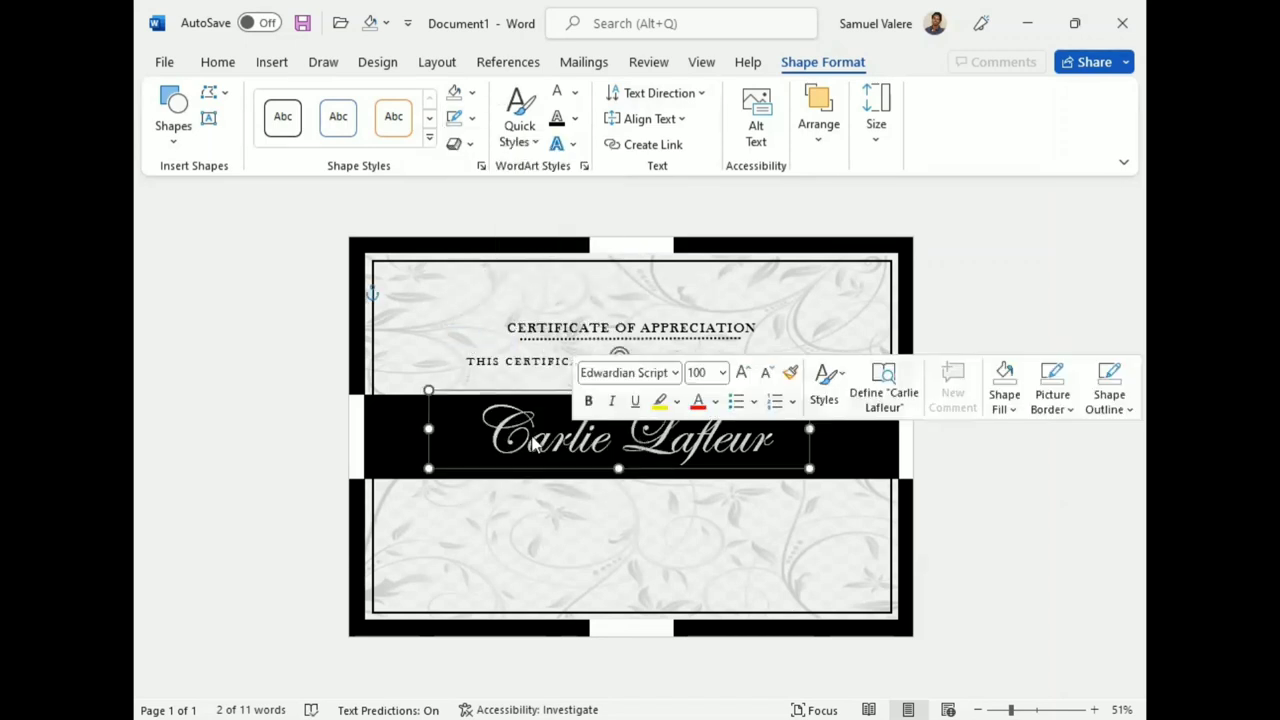
pyautogui.click(217, 62)
pyautogui.click(304, 119)
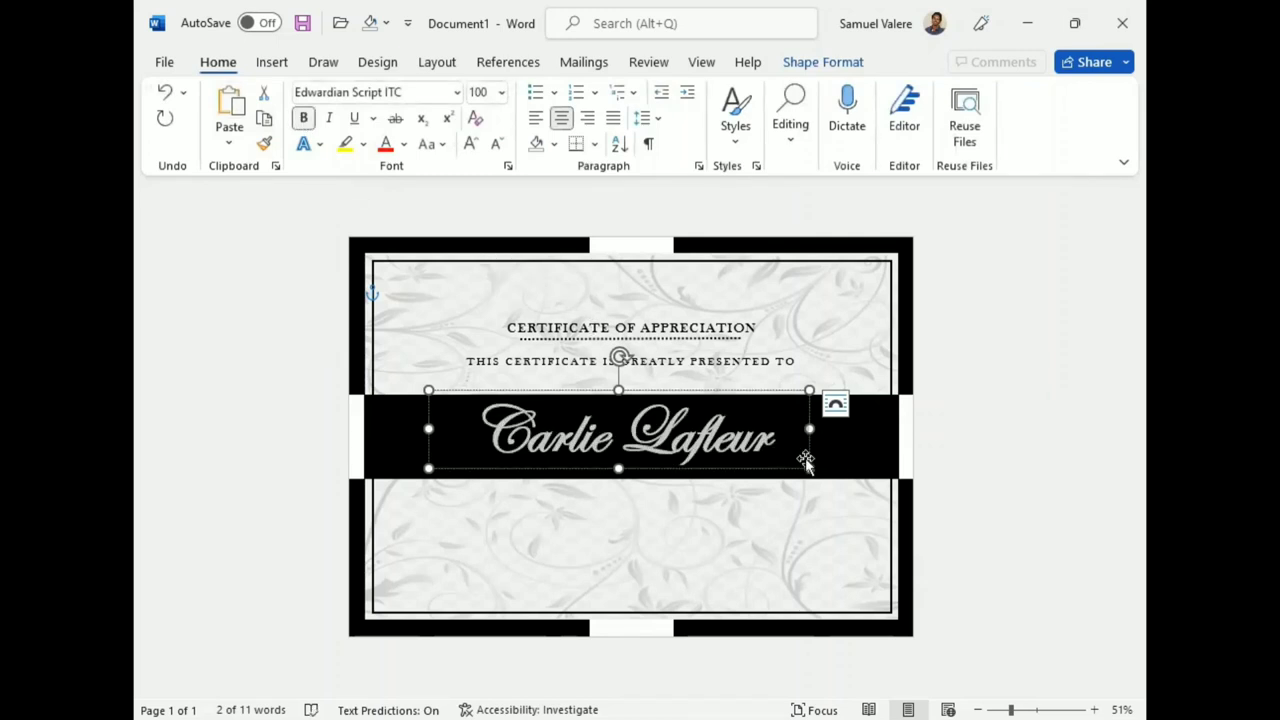
pyautogui.click(749, 468)
pyautogui.moveTo(618, 468); pyautogui.dragTo(617, 477)
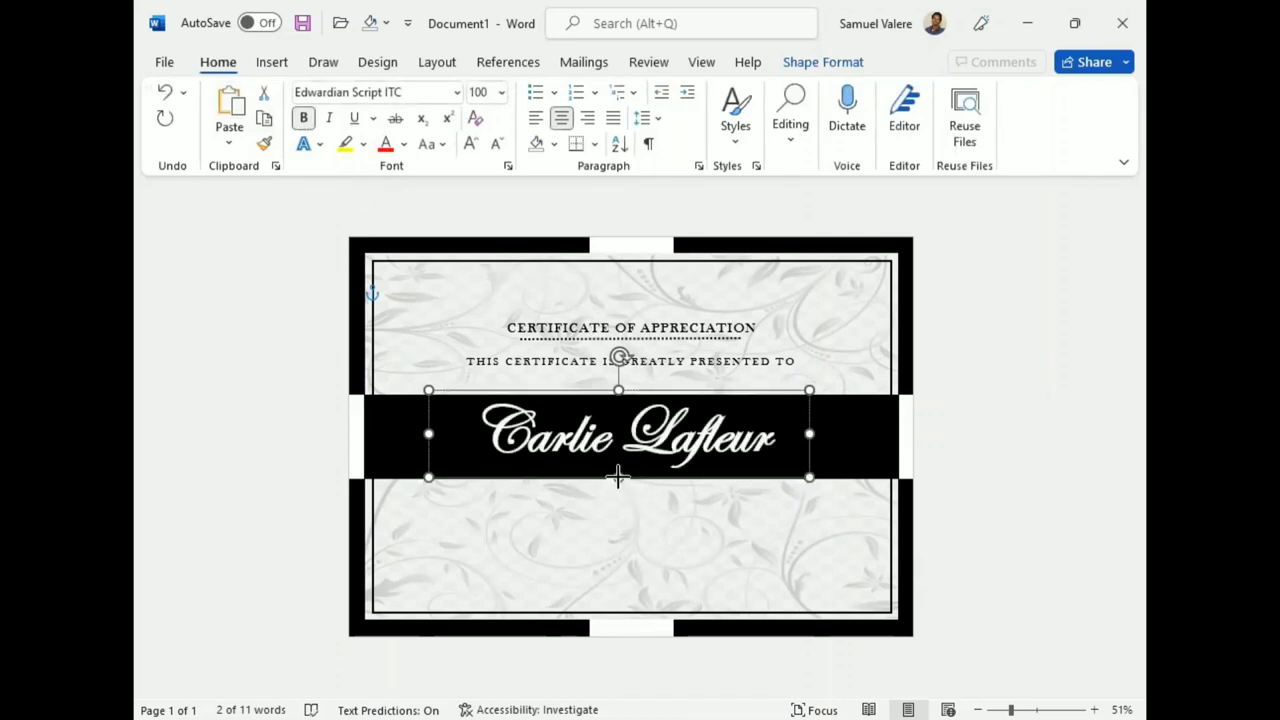
pyautogui.moveTo(692, 396); pyautogui.dragTo(711, 399)
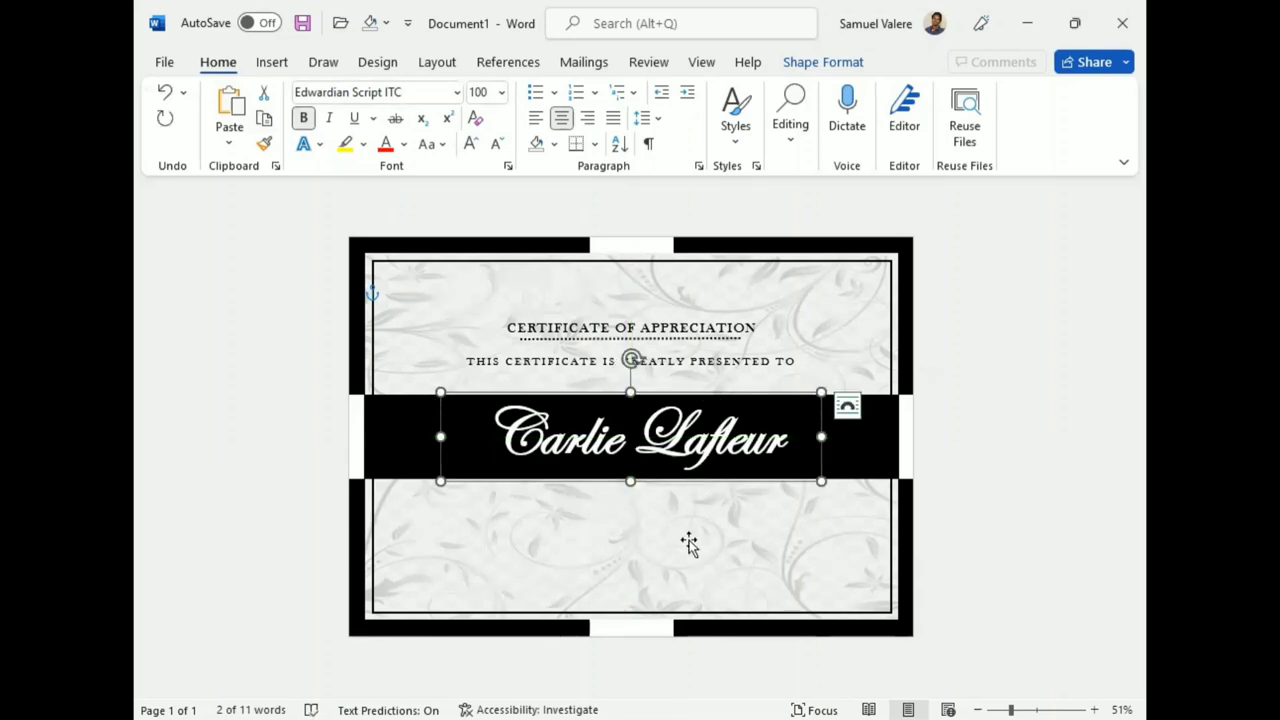
pyautogui.click(590, 533)
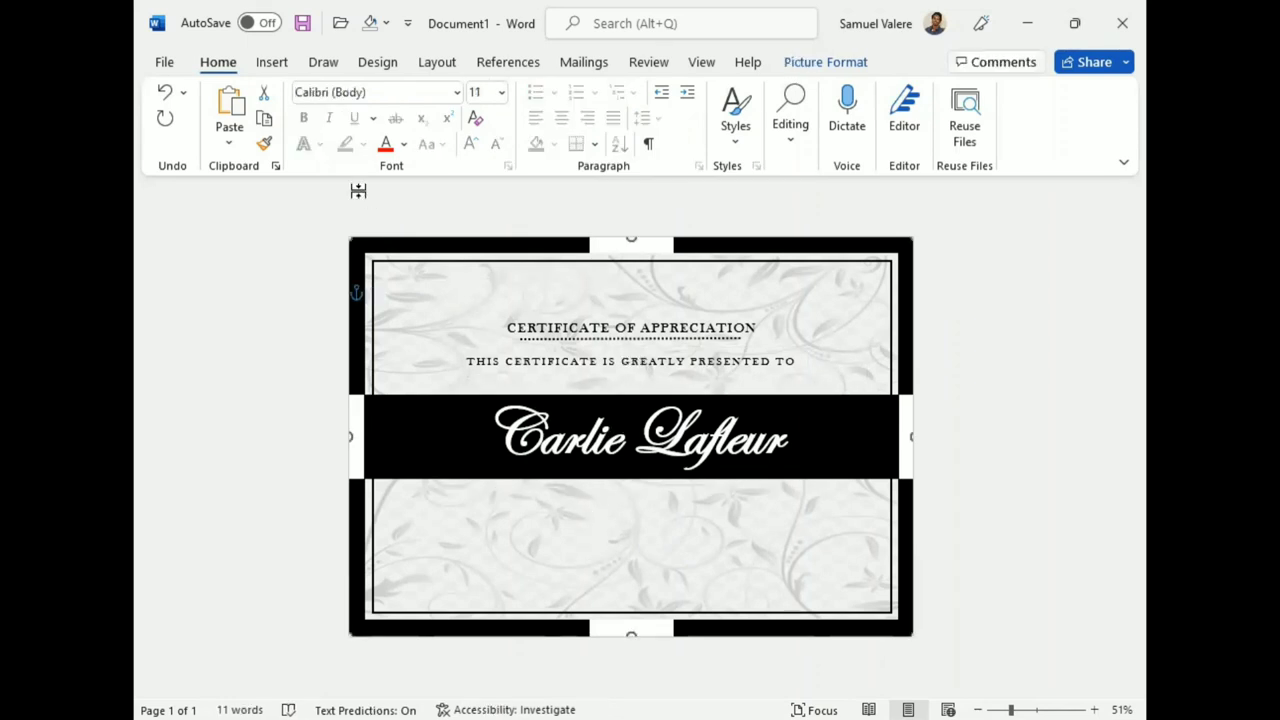
# Insert a wide text box below the name banner and paste the appreciation message into it.
pyautogui.click(265, 66)
pyautogui.click(358, 96)
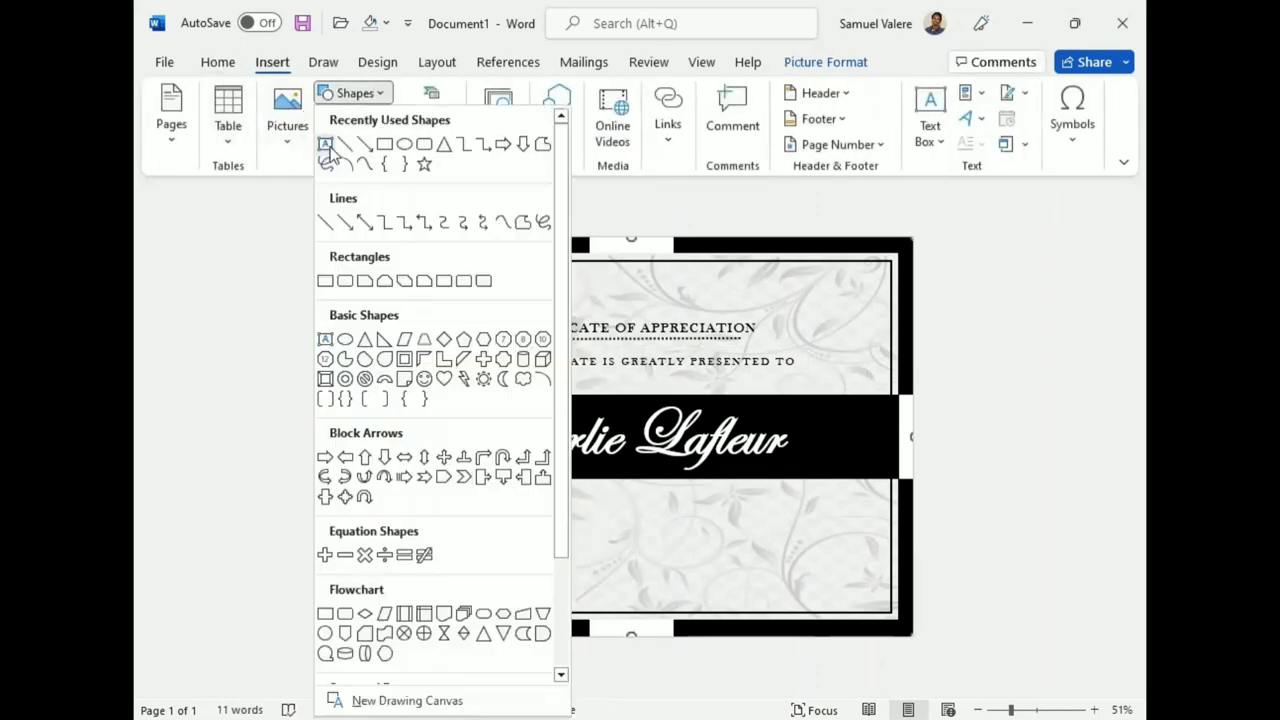
pyautogui.click(331, 148)
pyautogui.moveTo(520, 492); pyautogui.dragTo(806, 562)
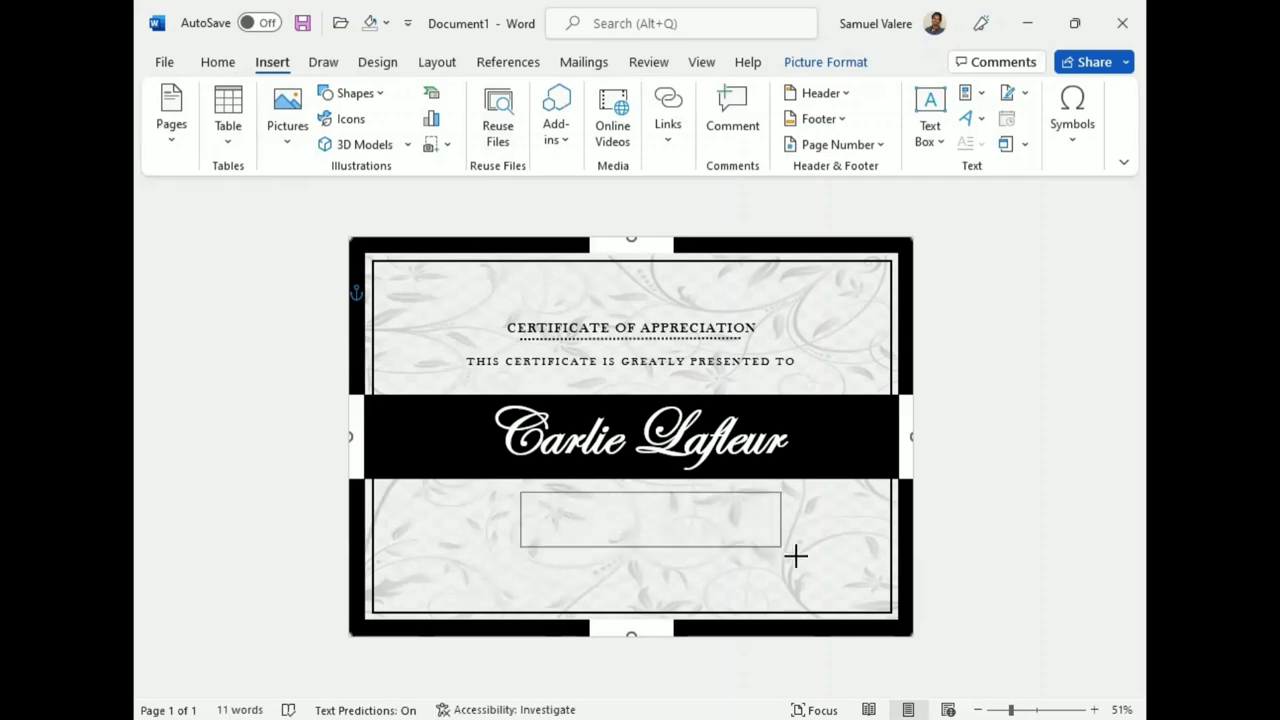
pyautogui.moveTo(520, 527); pyautogui.dragTo(465, 527)
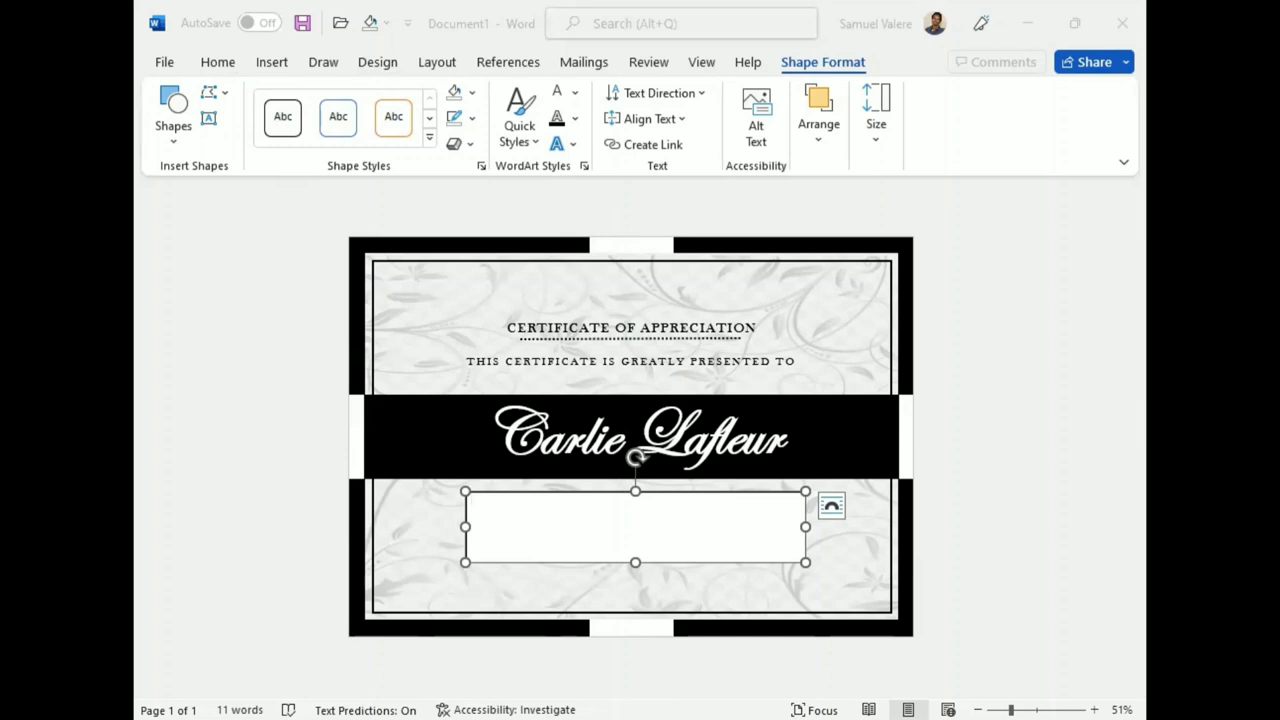
pyautogui.click(533, 543)
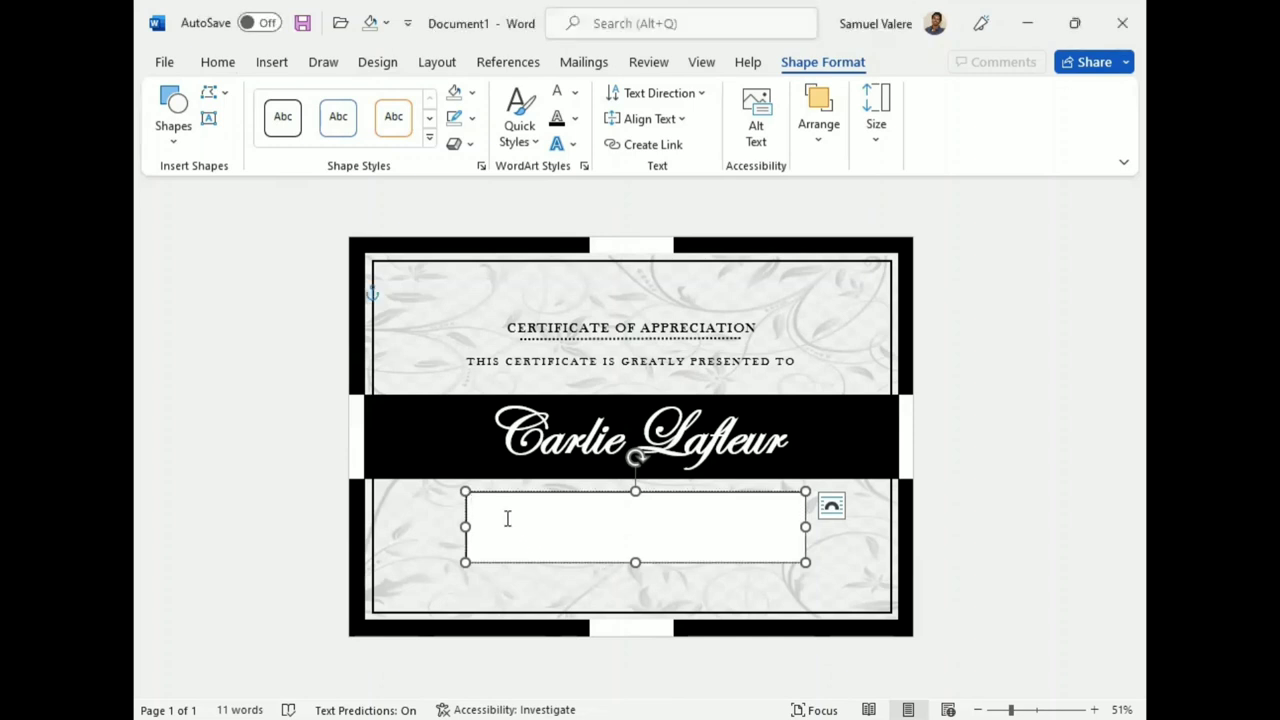
pyautogui.write("You've faced challenges and overcome many obstacles, but always have drive to keep going. Thank you for your incredible example of never giving up.")
# Centre the message and set it in 24 pt Baskerville Old Face.
pyautogui.tripleClick(555, 509)
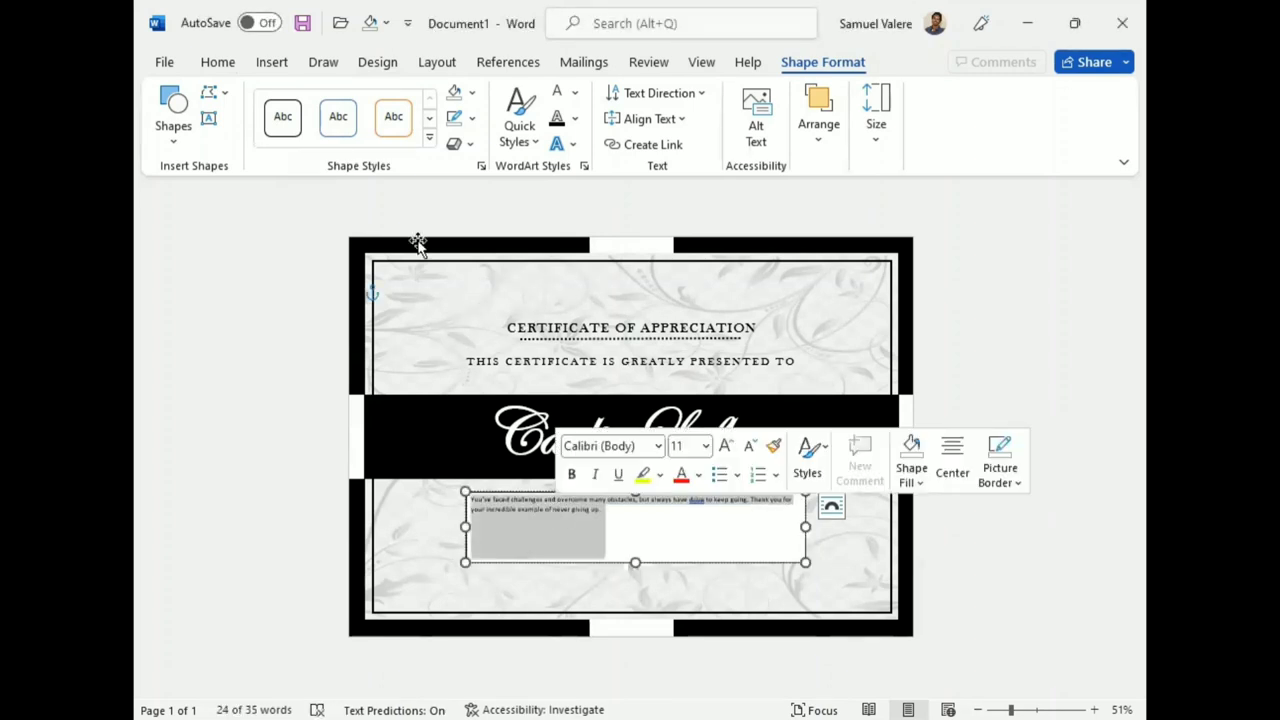
pyautogui.click(218, 62)
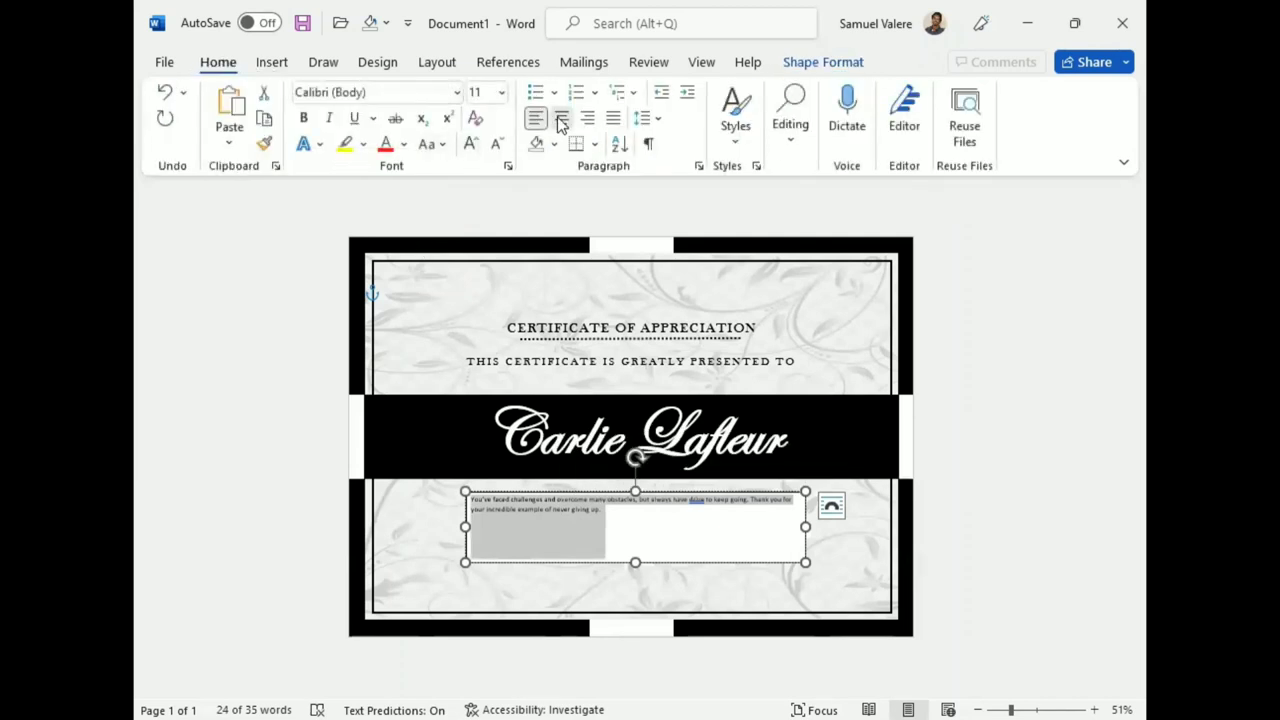
pyautogui.click(561, 118)
pyautogui.click(471, 144)
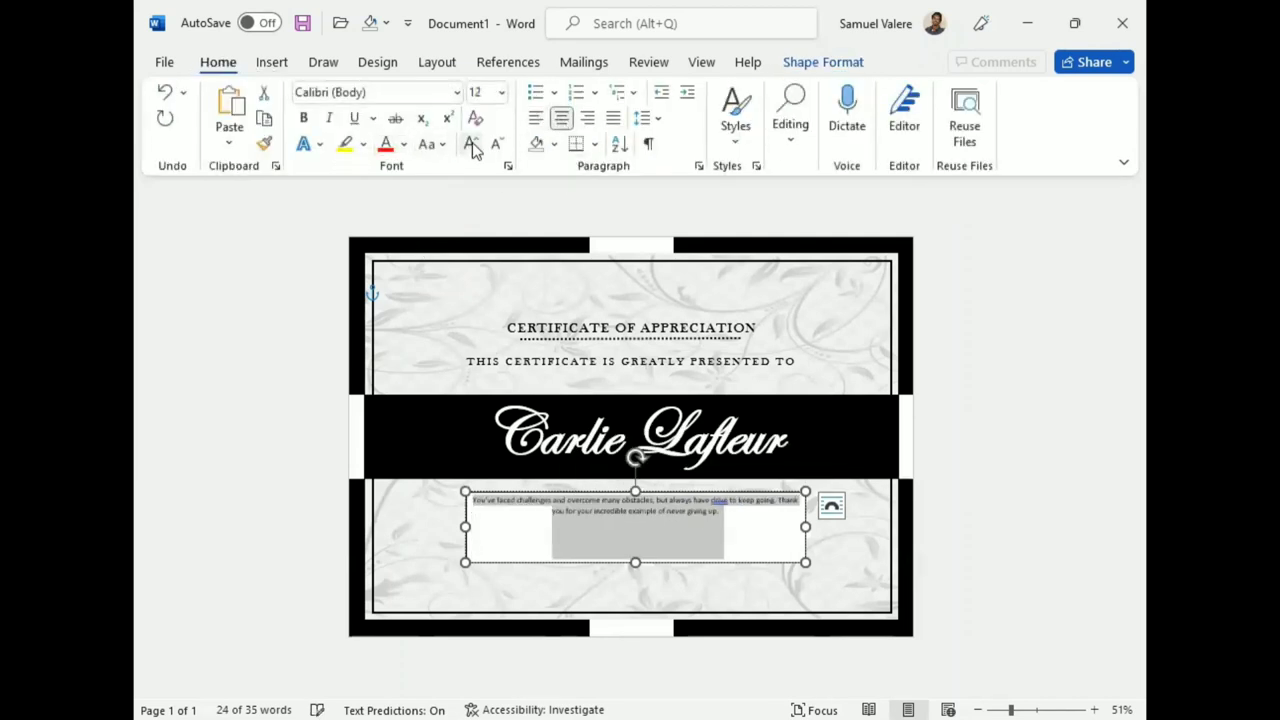
pyautogui.click(382, 93)
pyautogui.write('Baskerville Old Face')
pyautogui.press('Return')
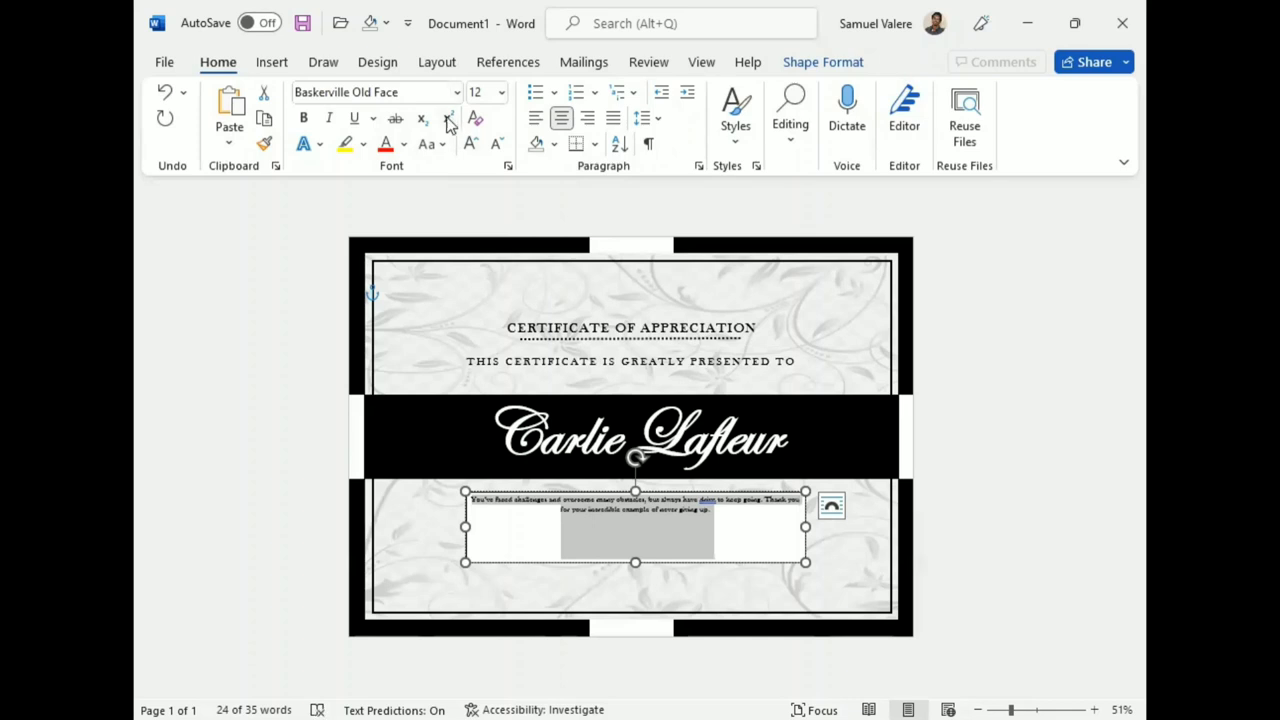
pyautogui.click(471, 144)
pyautogui.click(471, 144)
pyautogui.click(471, 144)
pyautogui.click(471, 144)
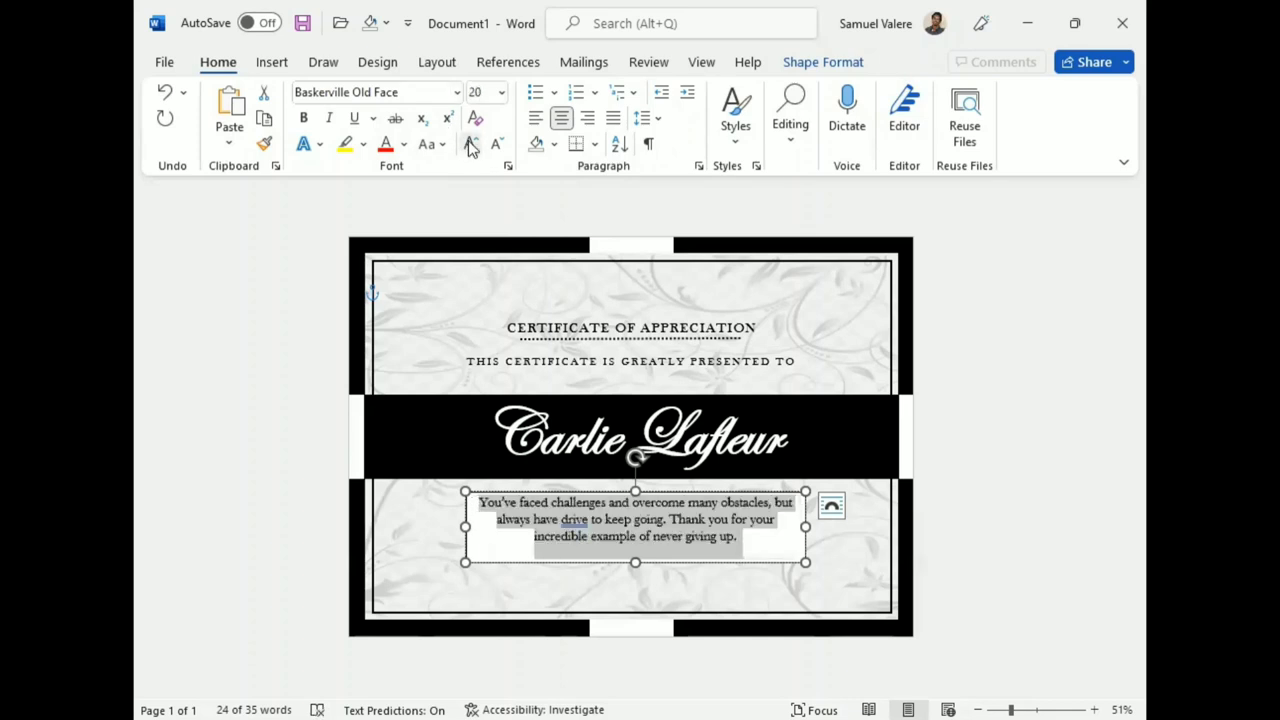
pyautogui.click(471, 144)
pyautogui.click(471, 144)
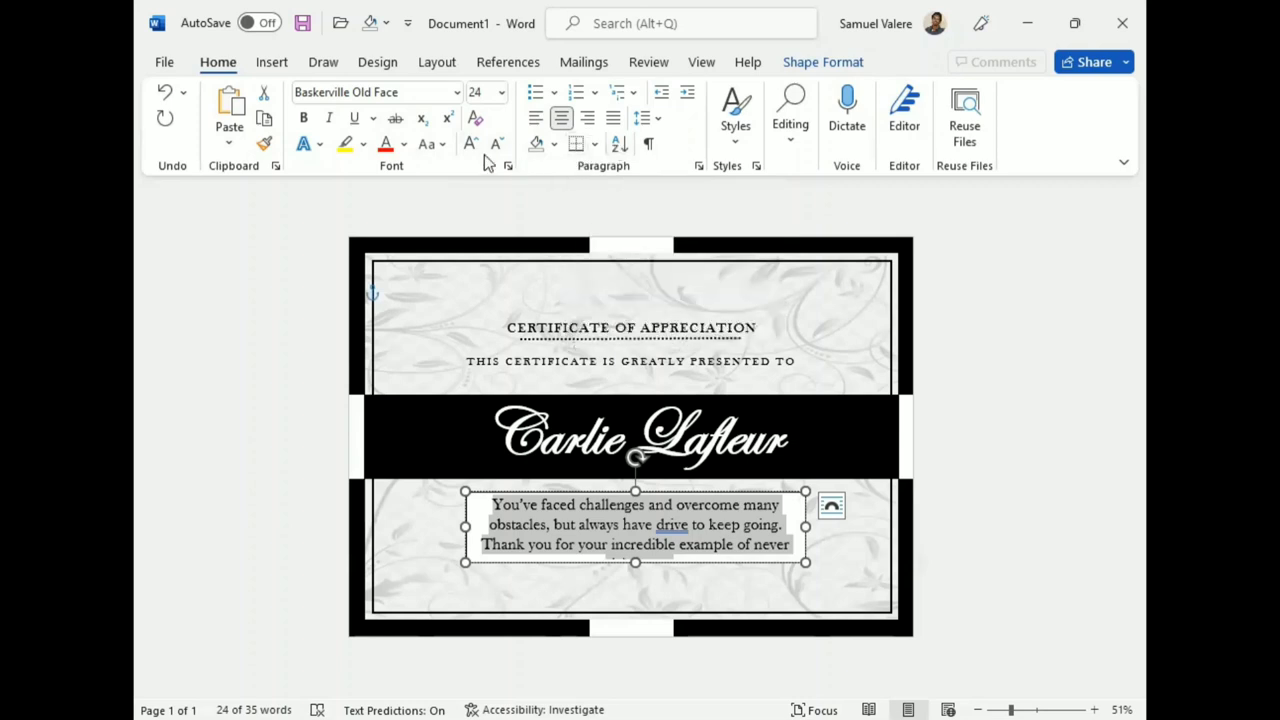
# Remove the message box's fill and outline, widen it, and centre it on the page.
pyautogui.click(778, 62)
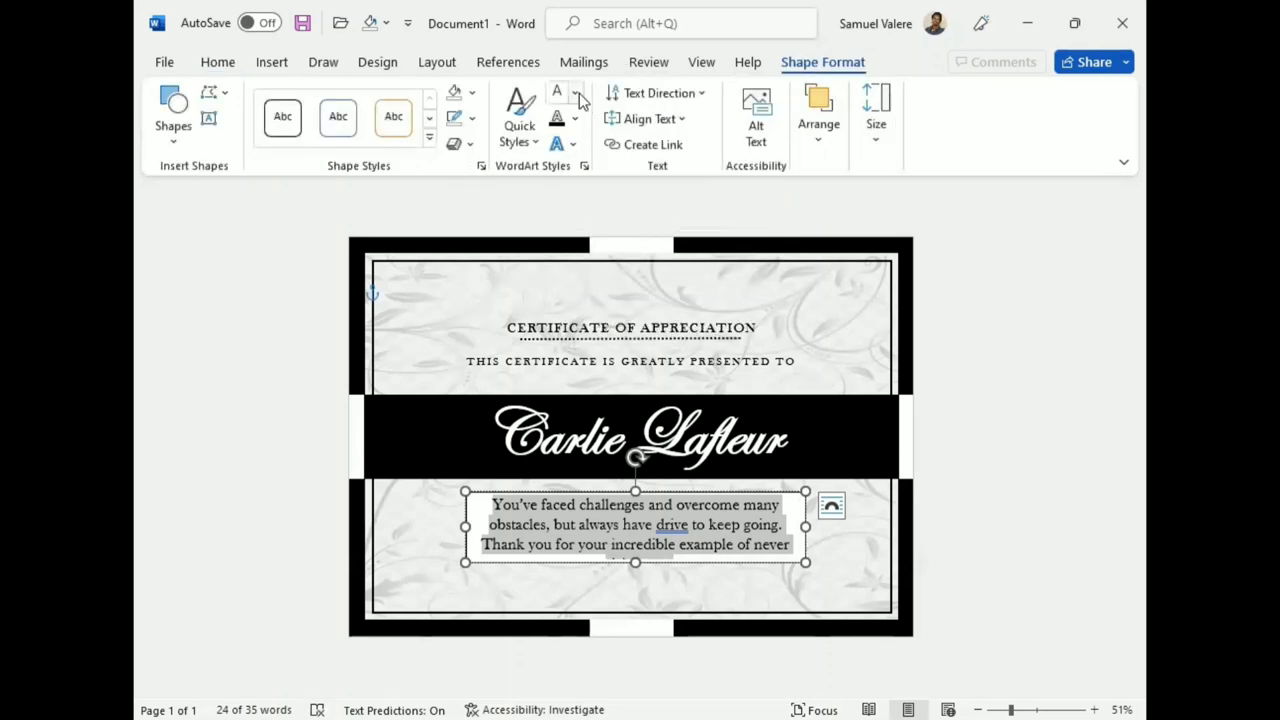
pyautogui.click(474, 92)
pyautogui.click(466, 309)
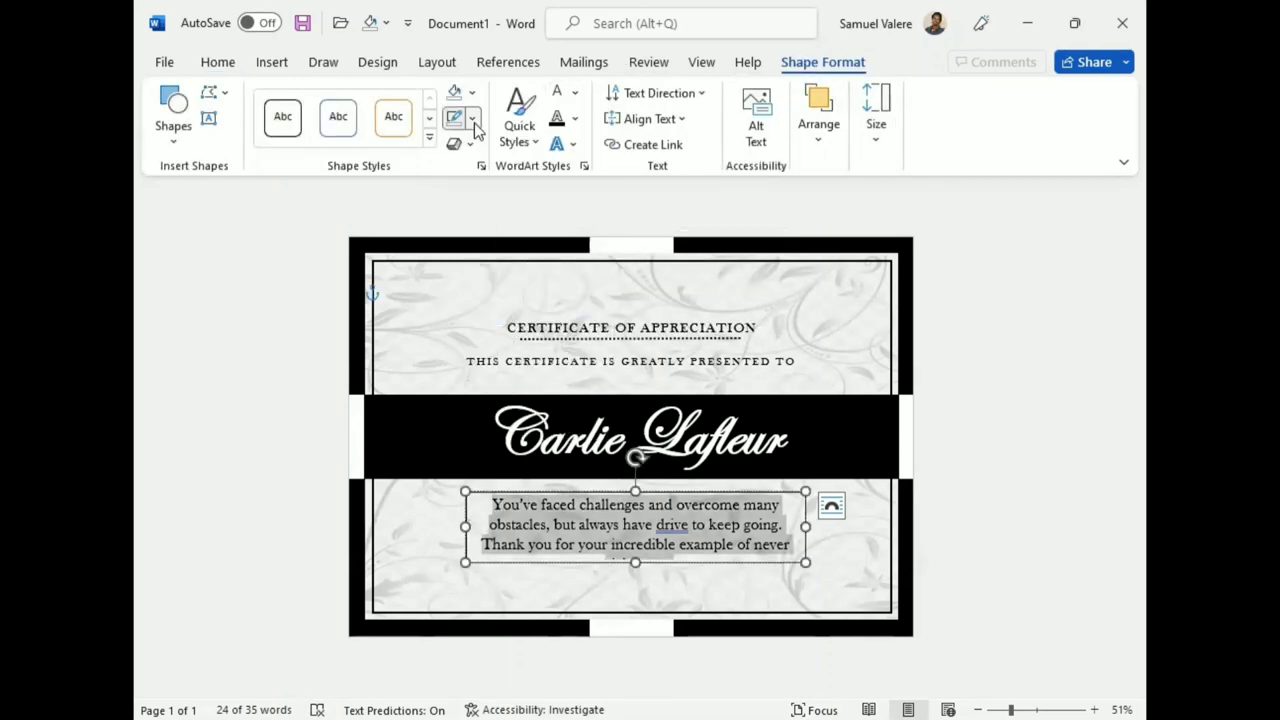
pyautogui.click(472, 118)
pyautogui.click(464, 337)
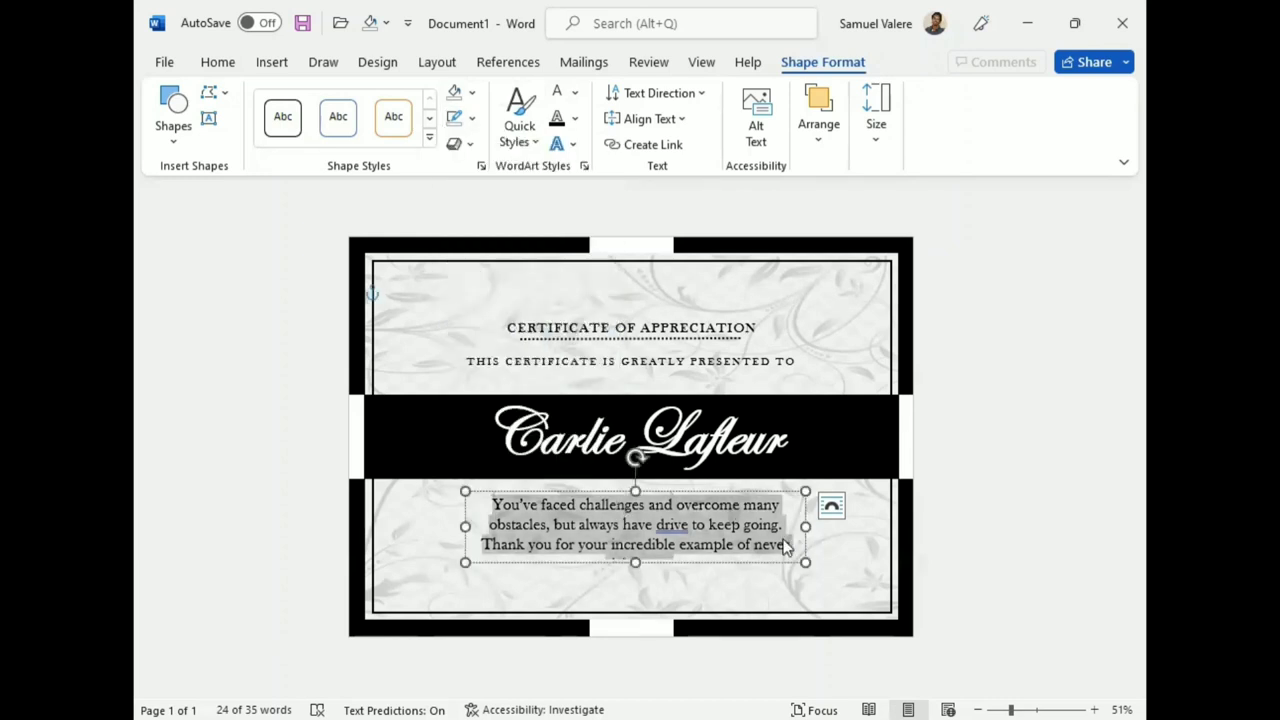
pyautogui.moveTo(806, 527); pyautogui.dragTo(855, 527)
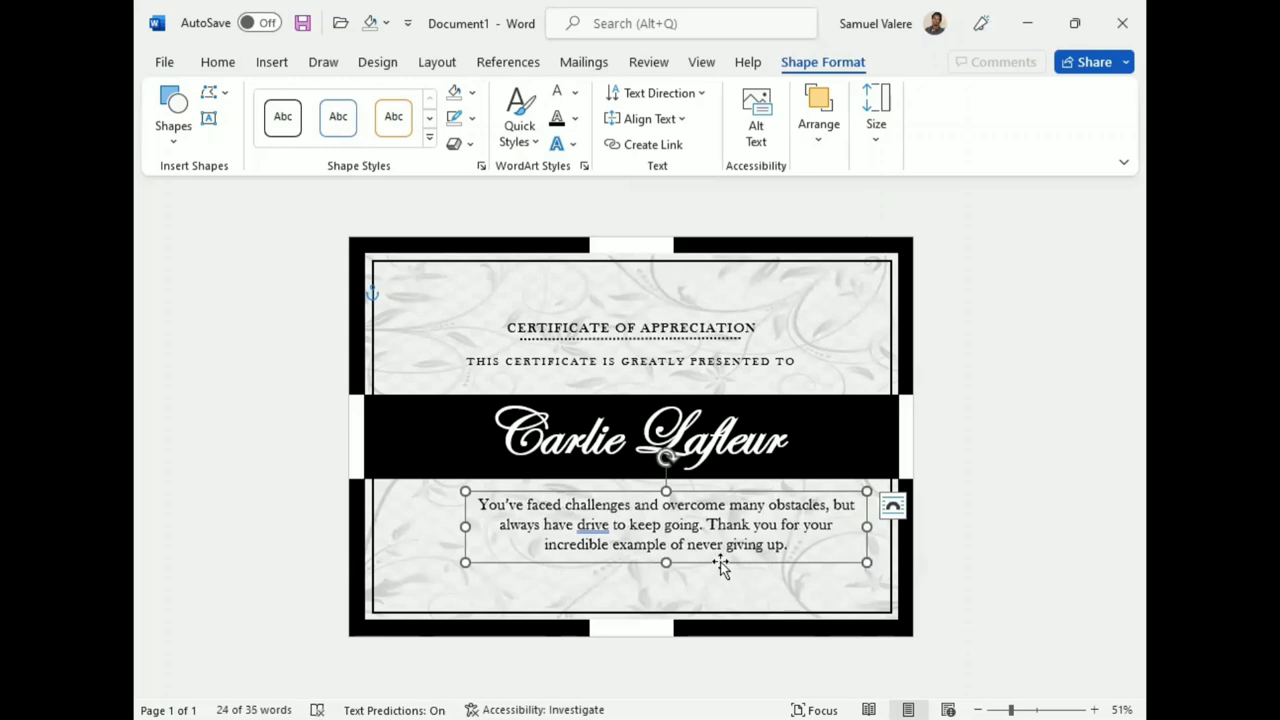
pyautogui.moveTo(710, 562); pyautogui.dragTo(674, 560)
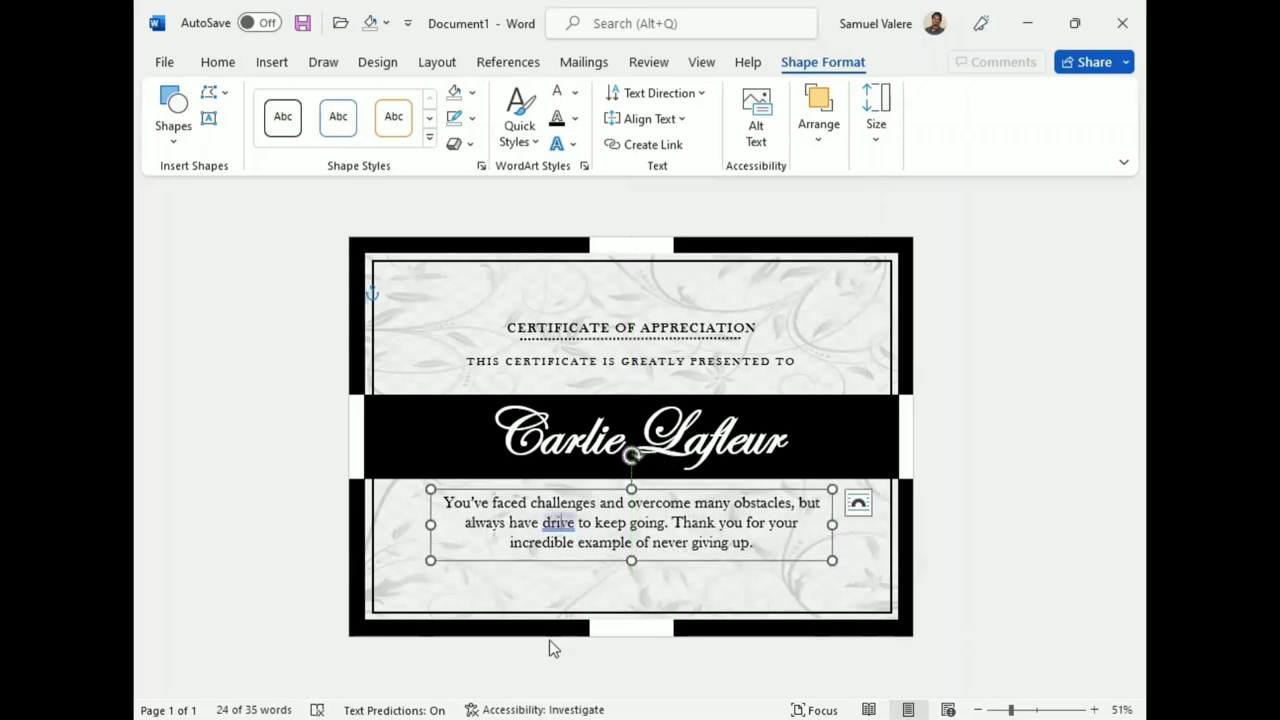
# Correct the message text by adding an 'n' after the word drive.
pyautogui.click(575, 522)
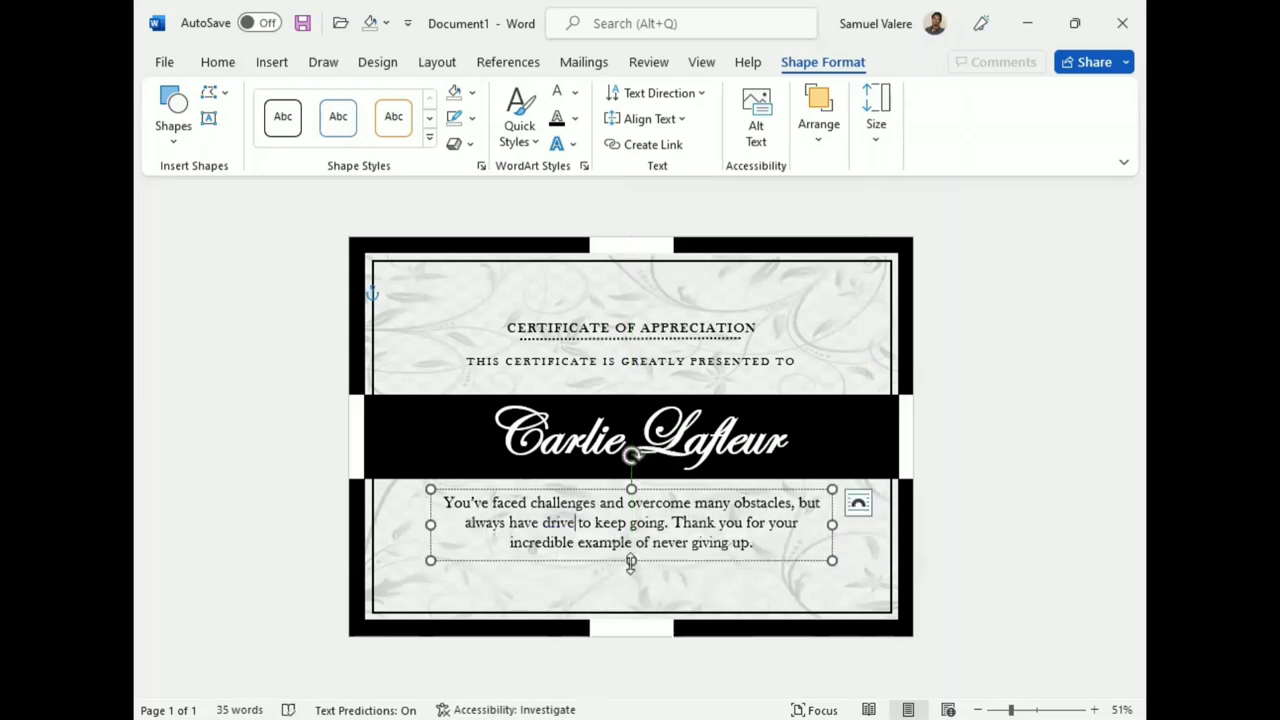
pyautogui.moveTo(631, 561); pyautogui.dragTo(629, 563)
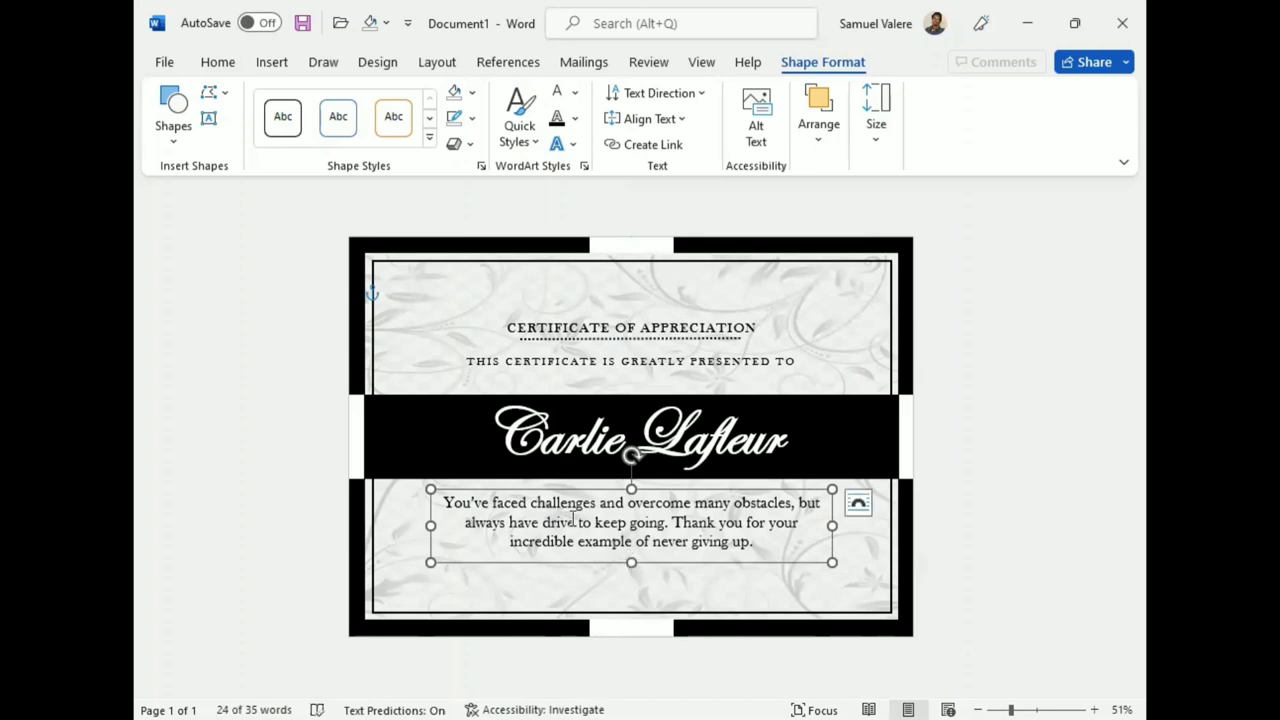
pyautogui.write('n')
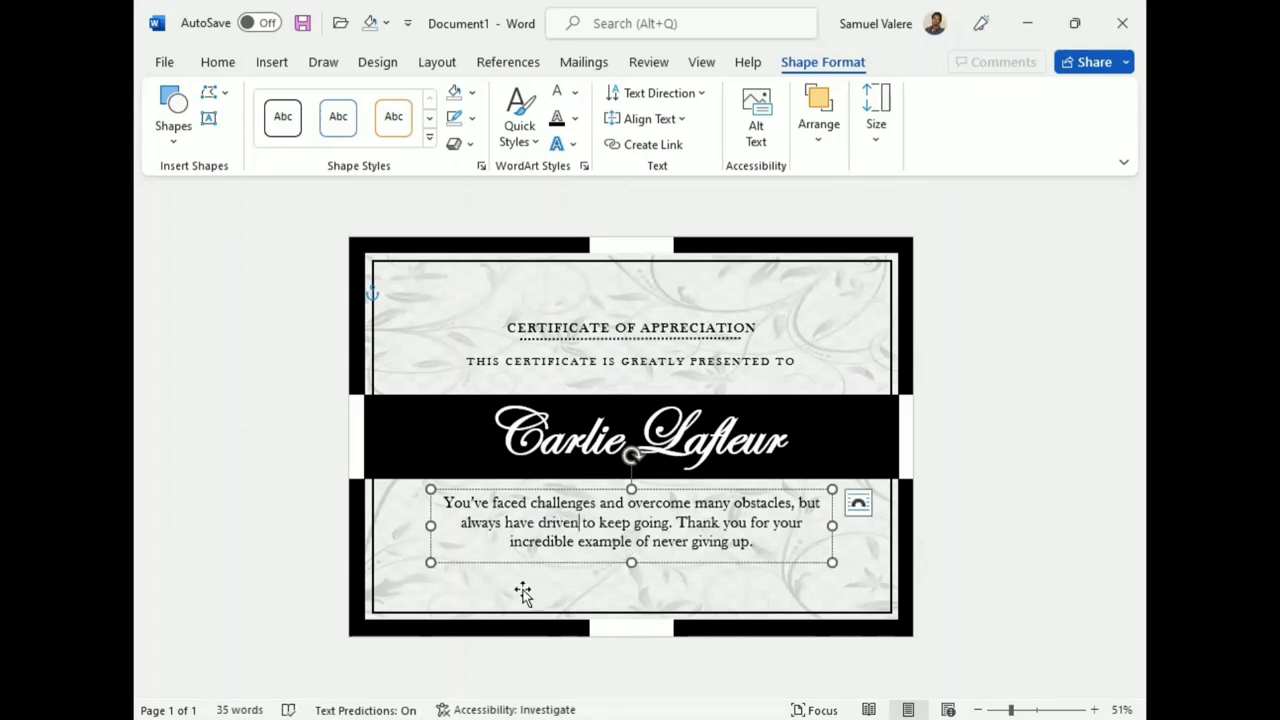
pyautogui.click(178, 140)
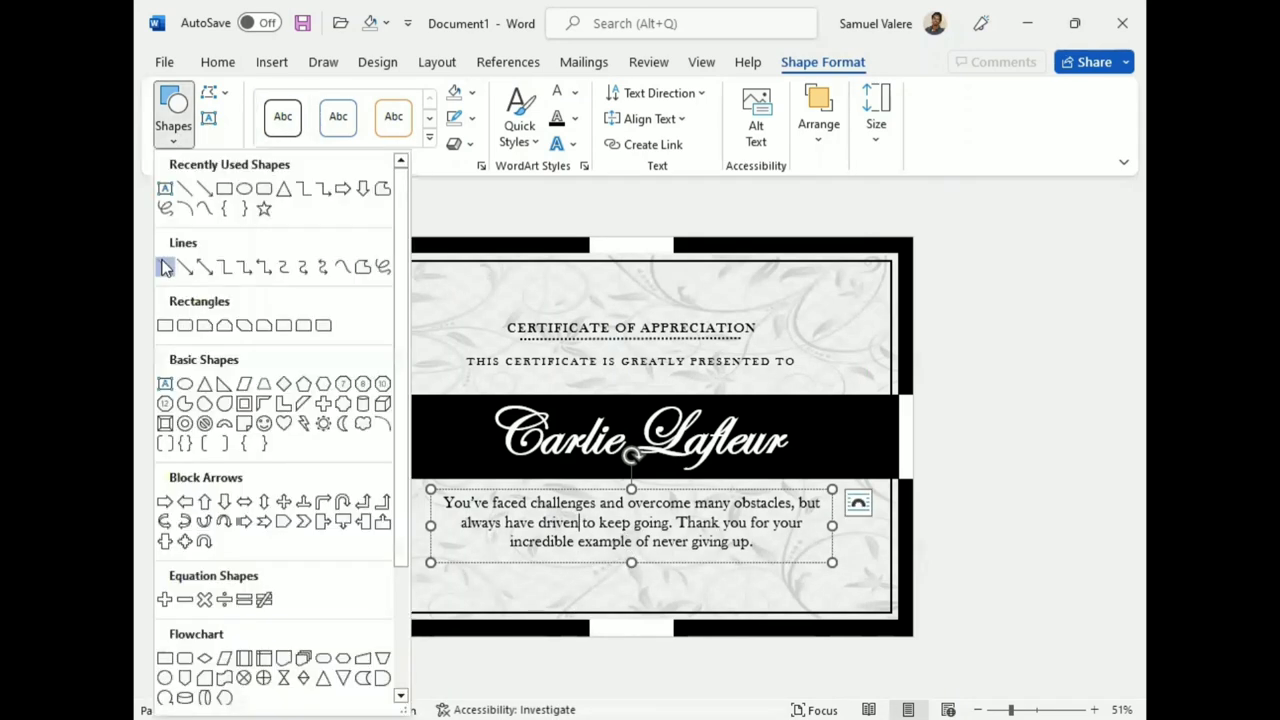
# Draw a short signature line at the bottom left and duplicate it to the bottom right.
pyautogui.click(165, 266)
pyautogui.moveTo(392, 600); pyautogui.dragTo(479, 600)
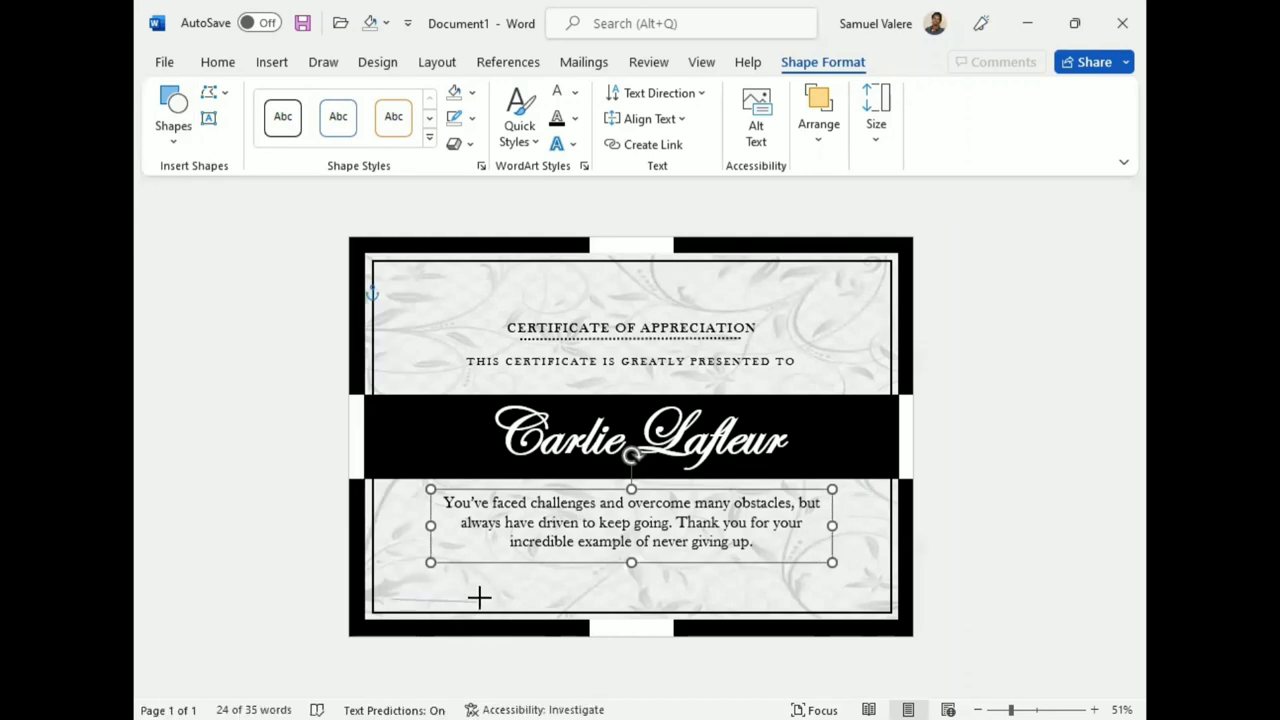
pyautogui.moveTo(479, 598); pyautogui.dragTo(483, 598)
pyautogui.moveTo(483, 597); pyautogui.dragTo(489, 599)
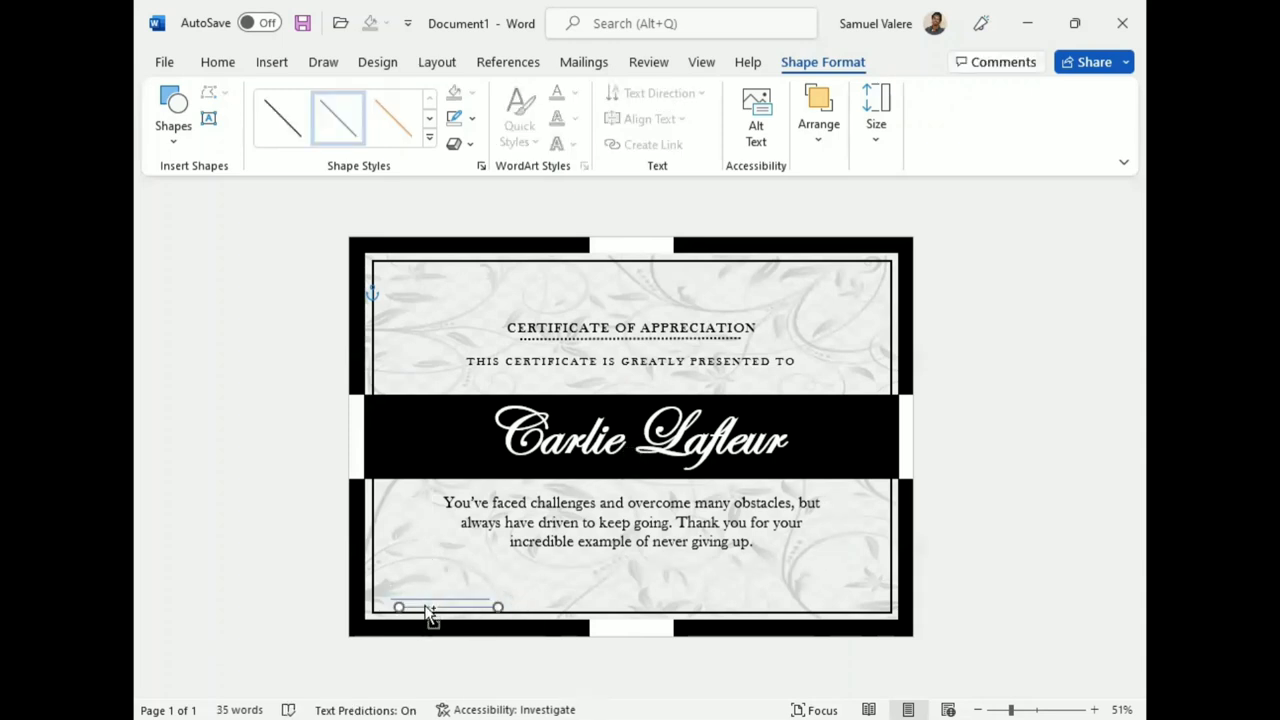
pyautogui.press('Right')
pyautogui.press('Right')
pyautogui.press('Up')
pyautogui.hotkey('ctrl', 'd')
pyautogui.press('Right')
pyautogui.press('Right')
pyautogui.press('Right')
pyautogui.press('Right')
pyautogui.press('Right')
pyautogui.press('Right')
pyautogui.press('Right')
# Make both signature lines black with 1½ pt weight.
pyautogui.keyDown('shift'); pyautogui.click(422, 601); pyautogui.keyUp('shift')
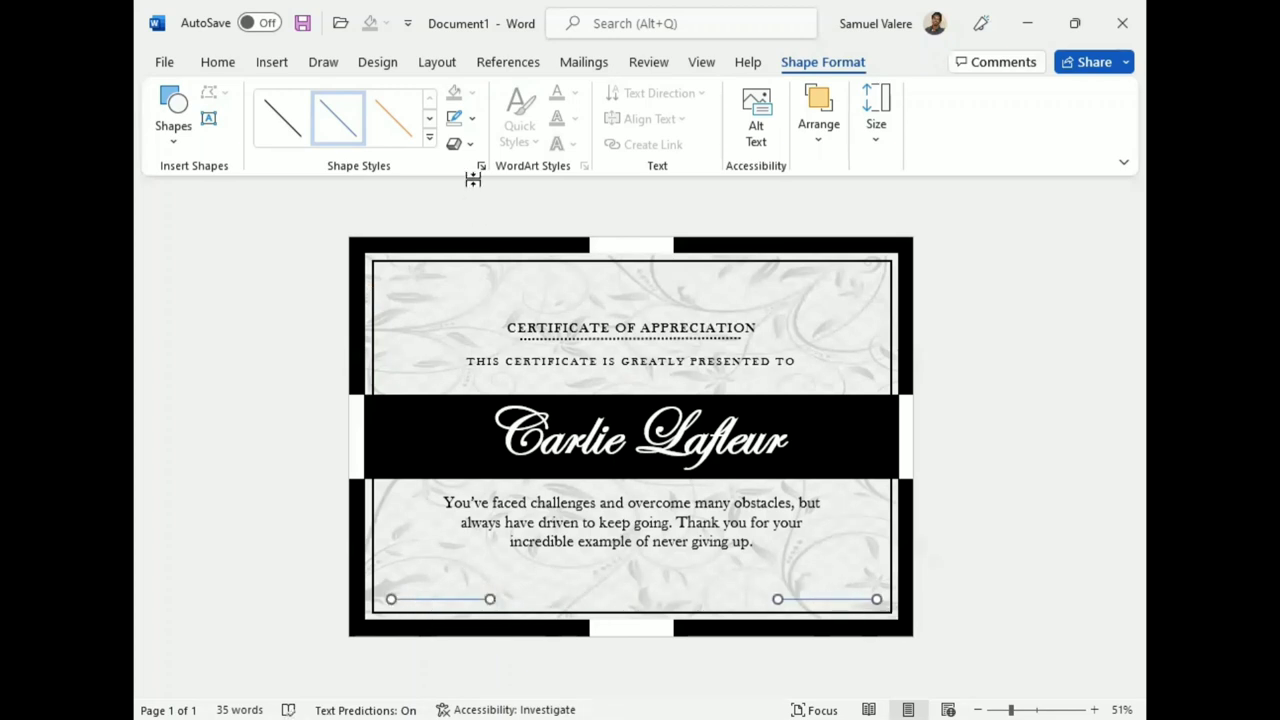
pyautogui.click(472, 118)
pyautogui.moveTo(610, 398)
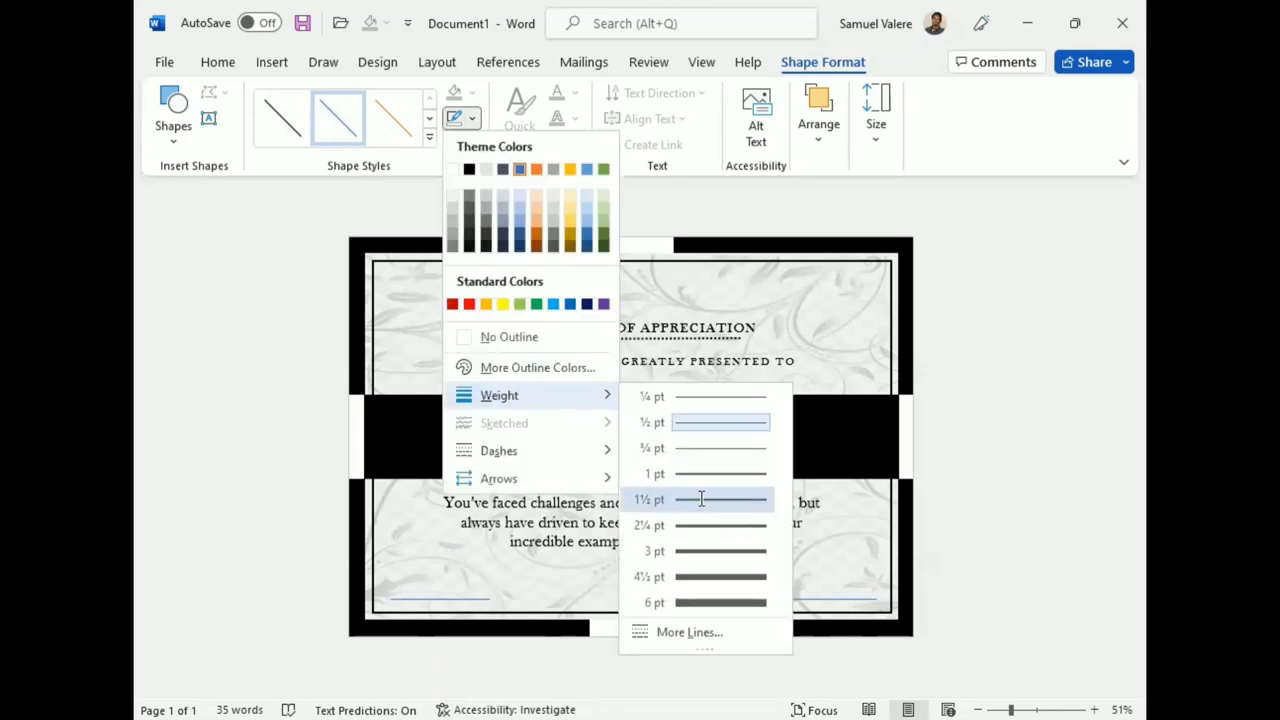
pyautogui.click(701, 499)
pyautogui.click(472, 118)
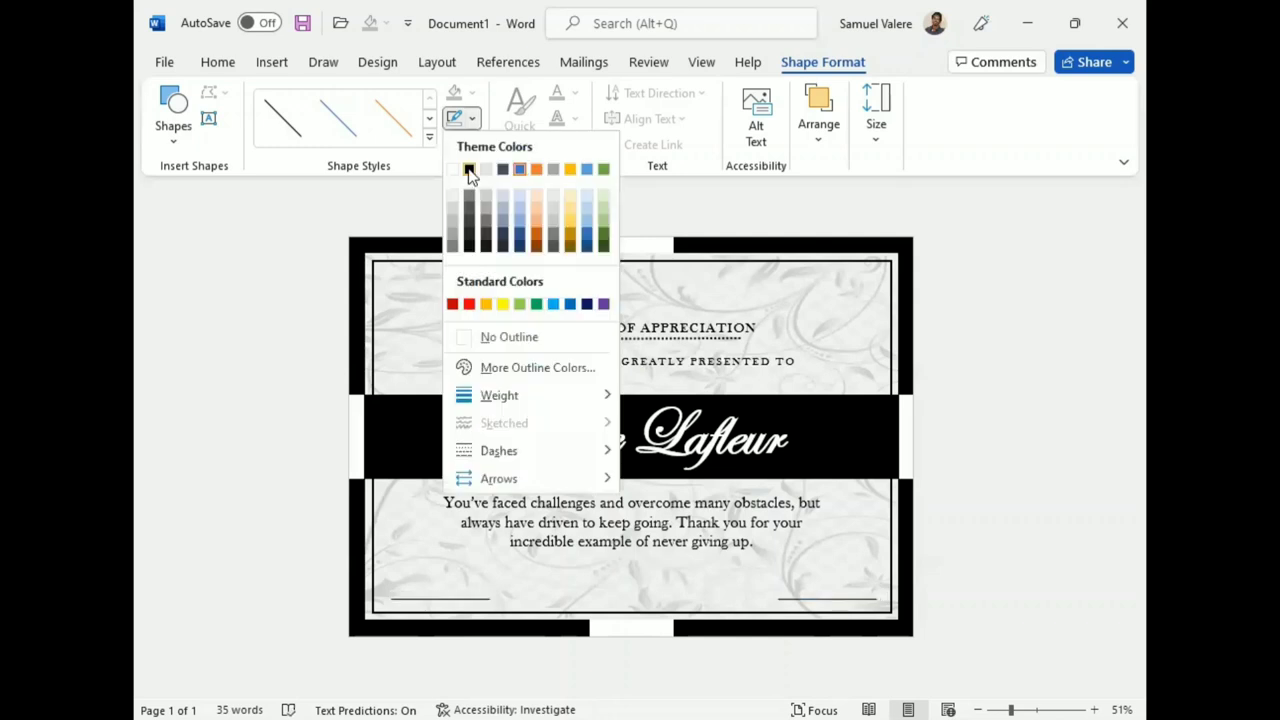
pyautogui.click(612, 530)
# Select both signature lines together and move them slightly higher with the Up arrow.
pyautogui.click(814, 599)
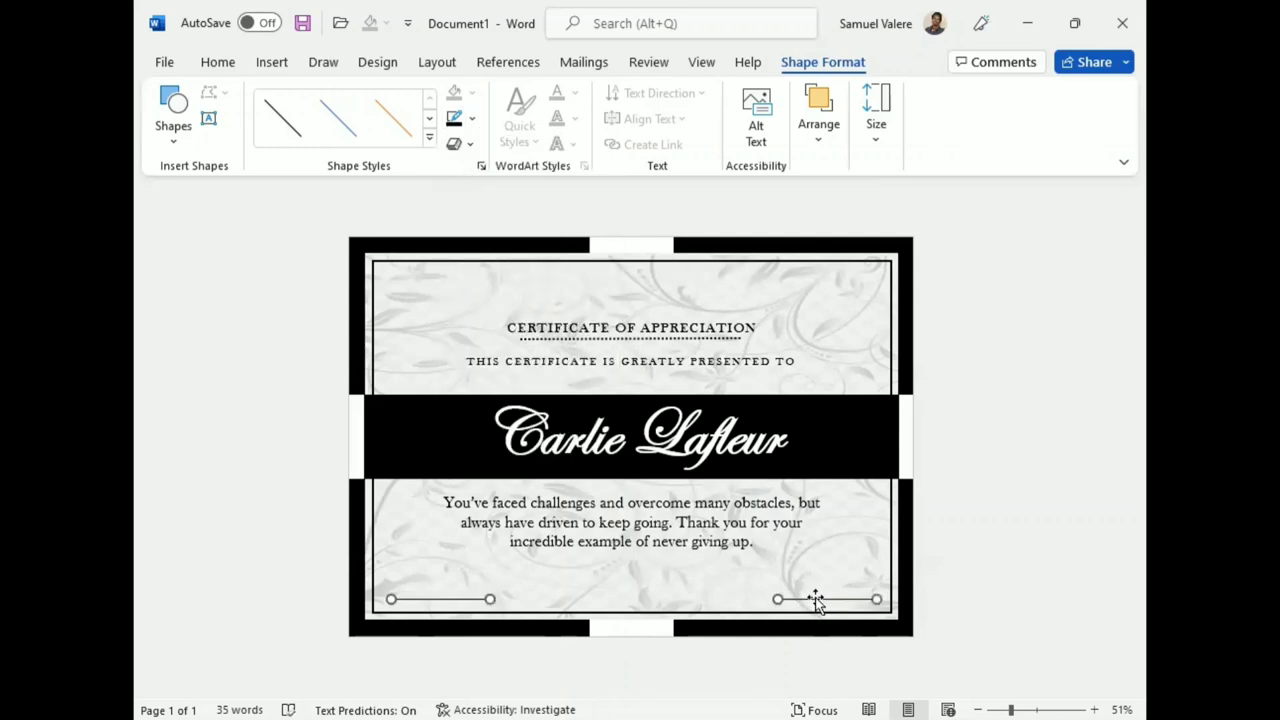
pyautogui.click(809, 597)
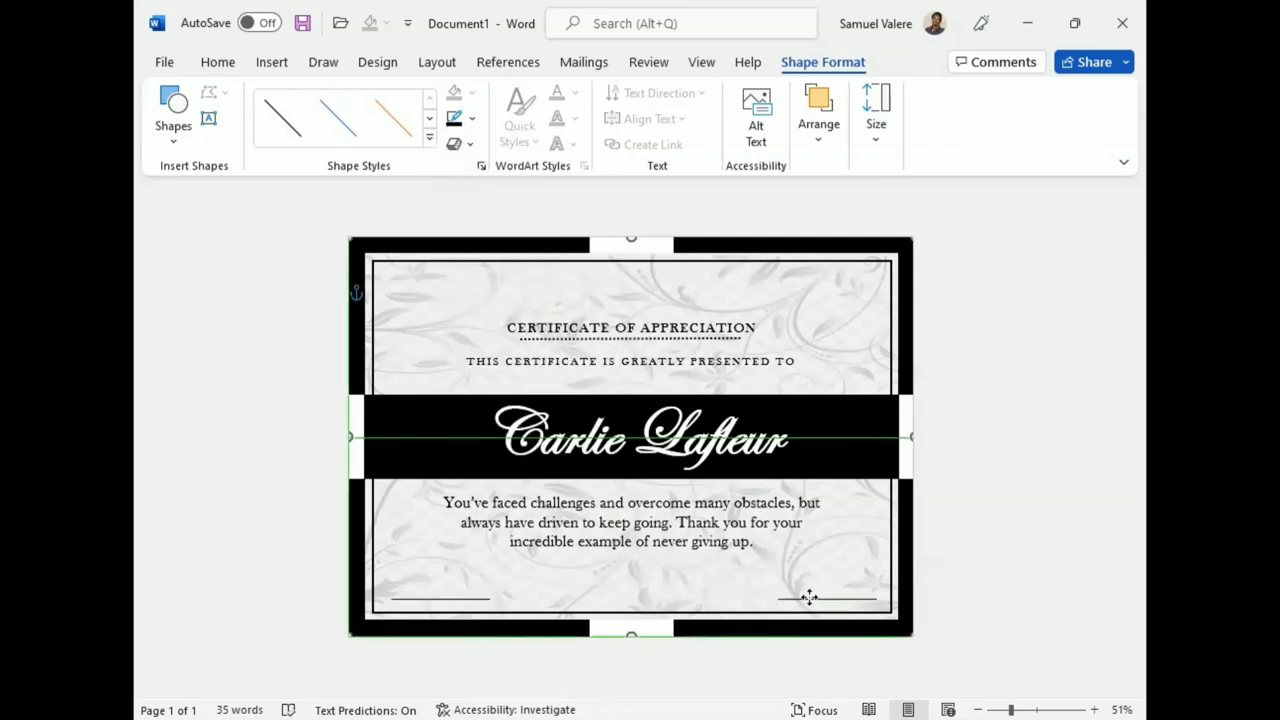
pyautogui.click(810, 597)
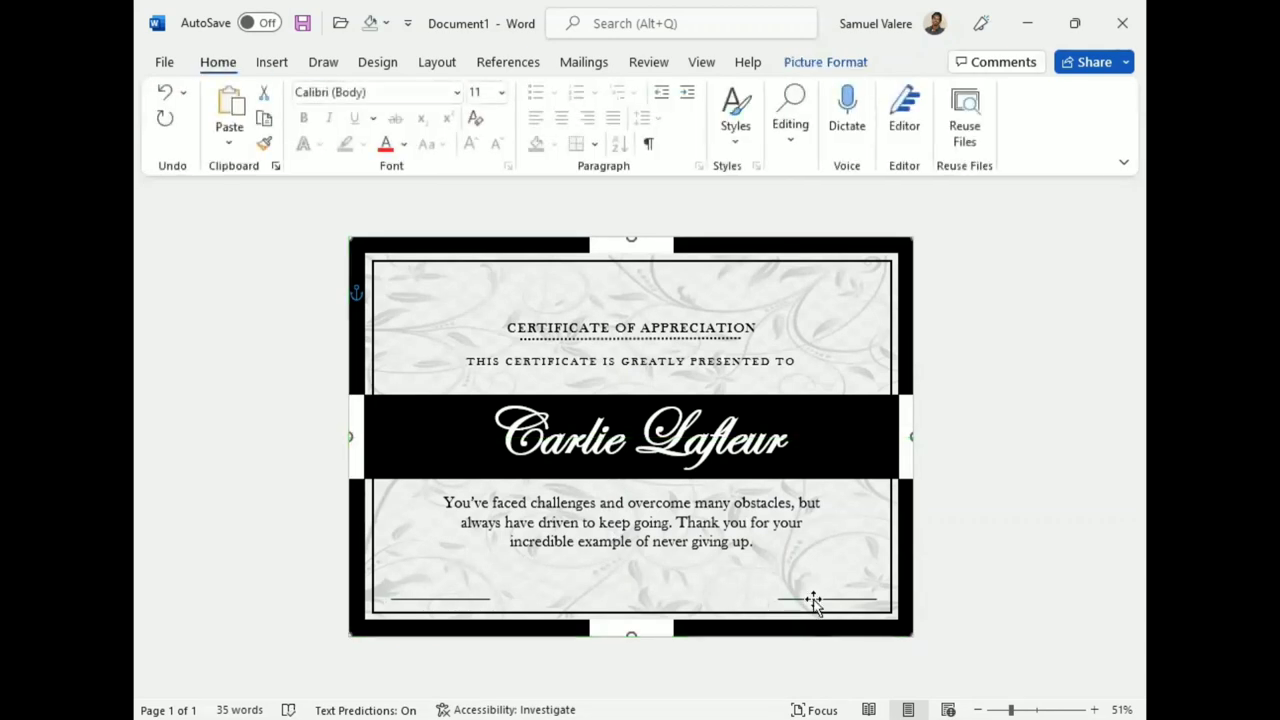
pyautogui.click(810, 599)
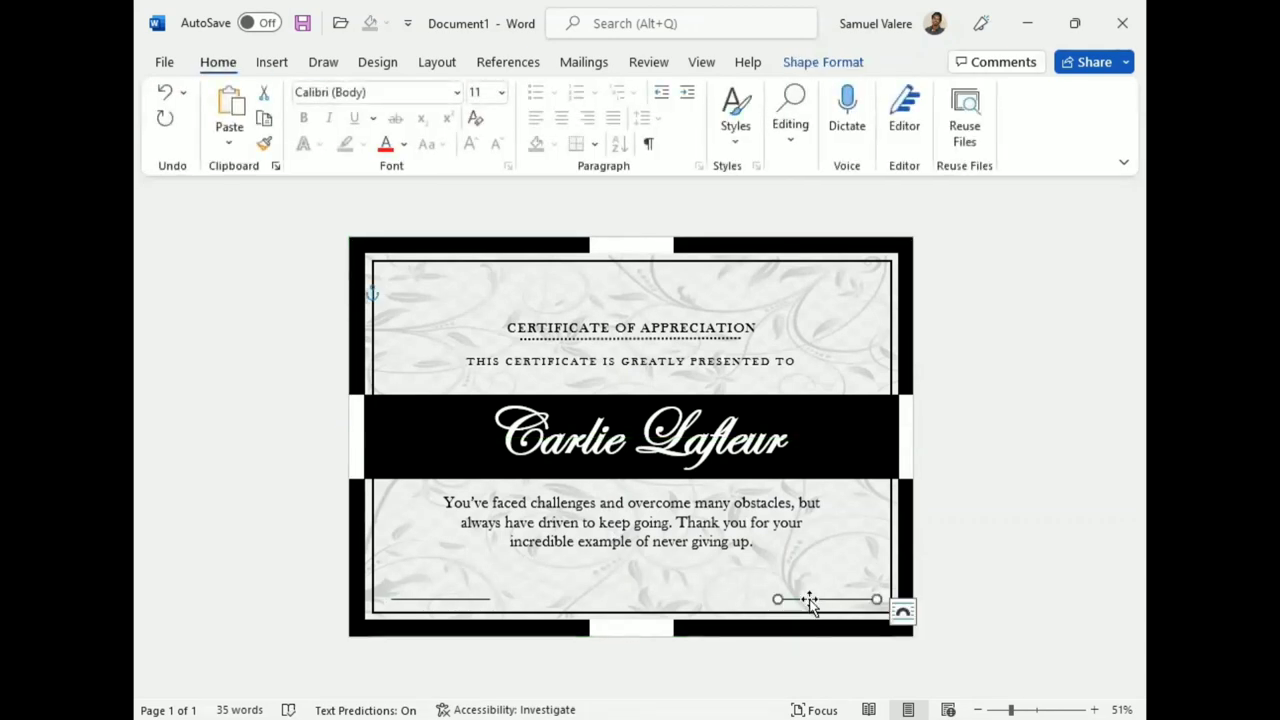
pyautogui.click(462, 600)
pyautogui.click(463, 598)
pyautogui.click(463, 598)
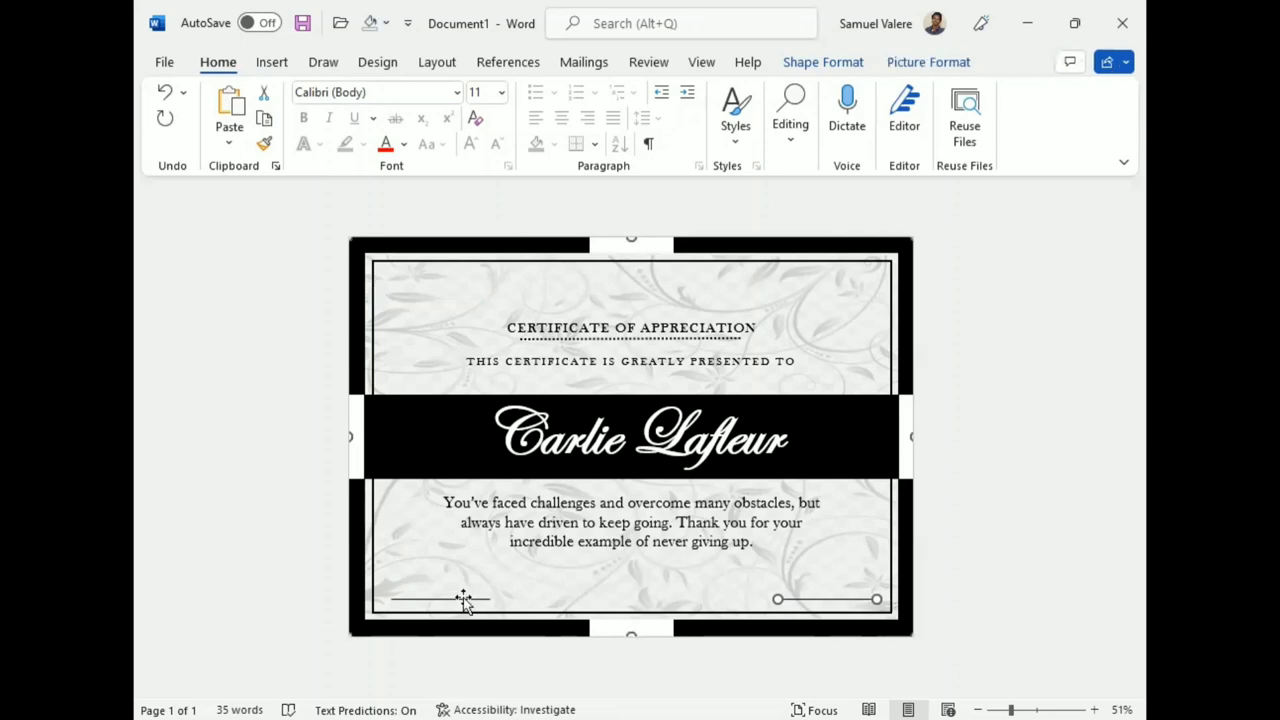
pyautogui.click(463, 598)
pyautogui.keyDown('shift'); pyautogui.click(463, 600); pyautogui.keyUp('shift')
pyautogui.keyDown('shift'); pyautogui.click(463, 600); pyautogui.keyUp('shift')
pyautogui.keyDown('shift'); pyautogui.click(461, 600); pyautogui.keyUp('shift')
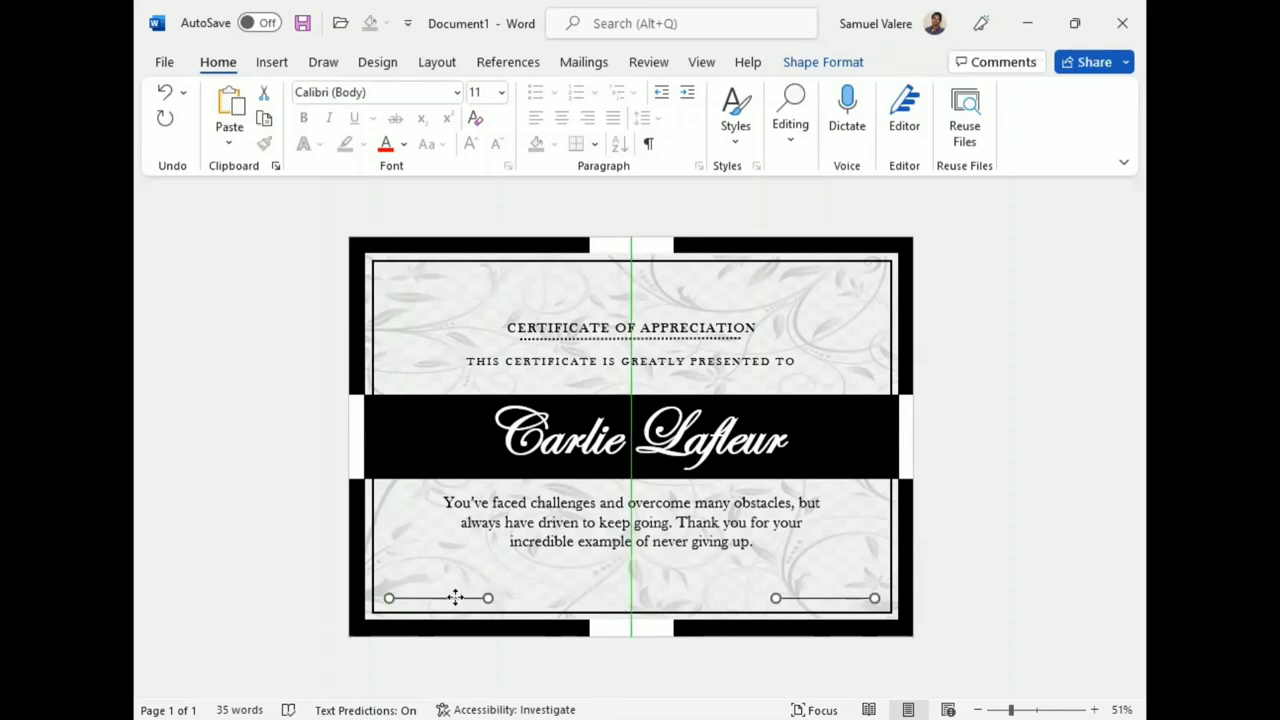
pyautogui.moveTo(467, 598); pyautogui.dragTo(453, 598)
pyautogui.press('Up')
pyautogui.press('Up')
pyautogui.press('Up')
pyautogui.press('Up')
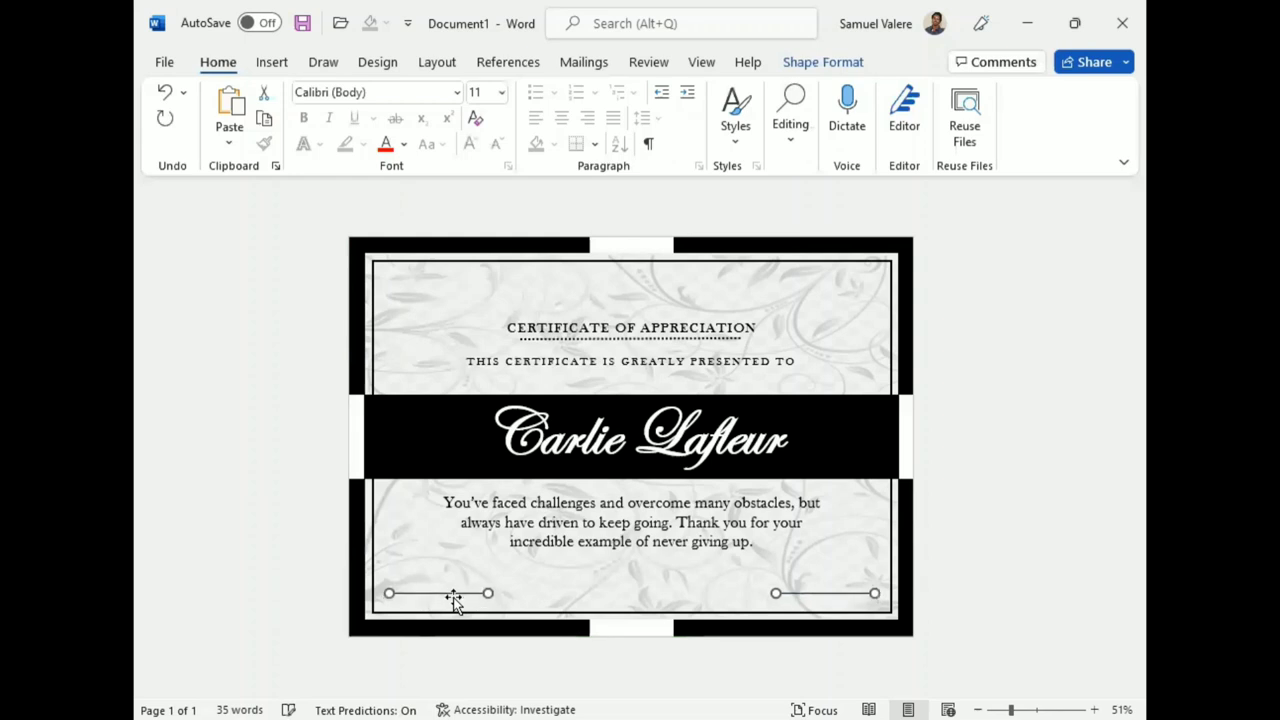
pyautogui.press('Up')
pyautogui.press('Up')
pyautogui.press('Up')
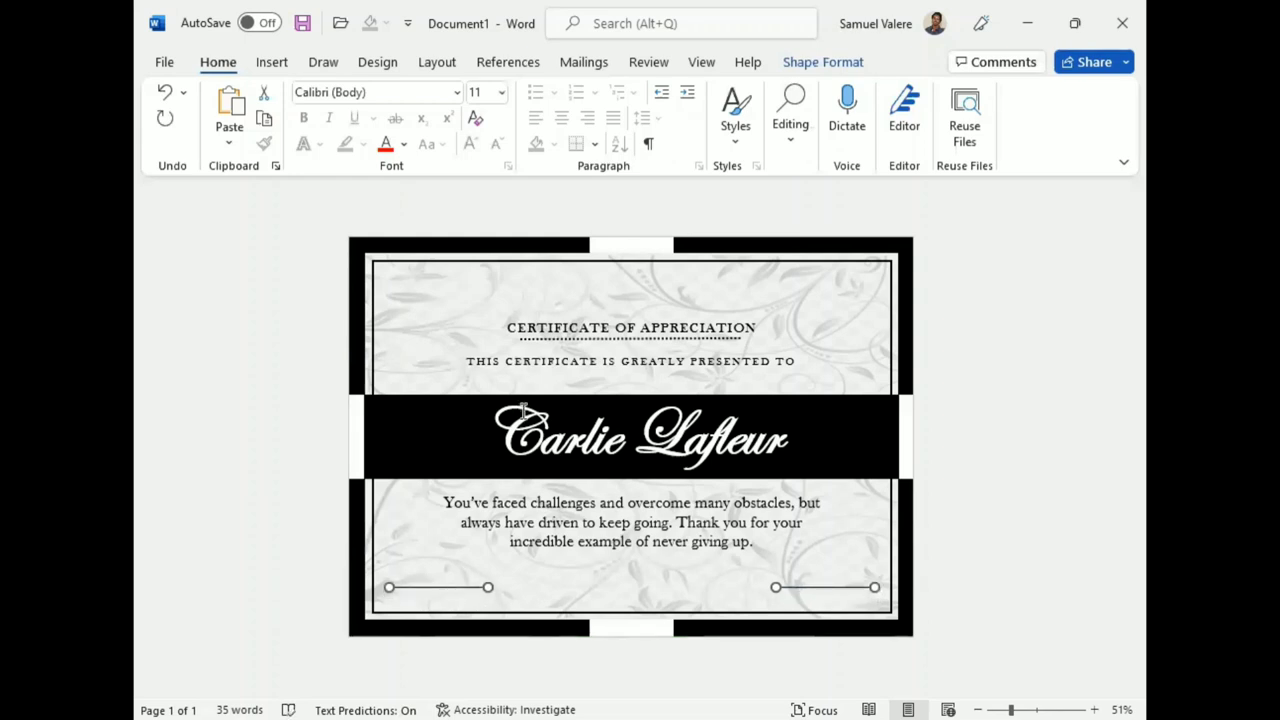
# Insert a text box beneath the left signature line.
pyautogui.click(271, 64)
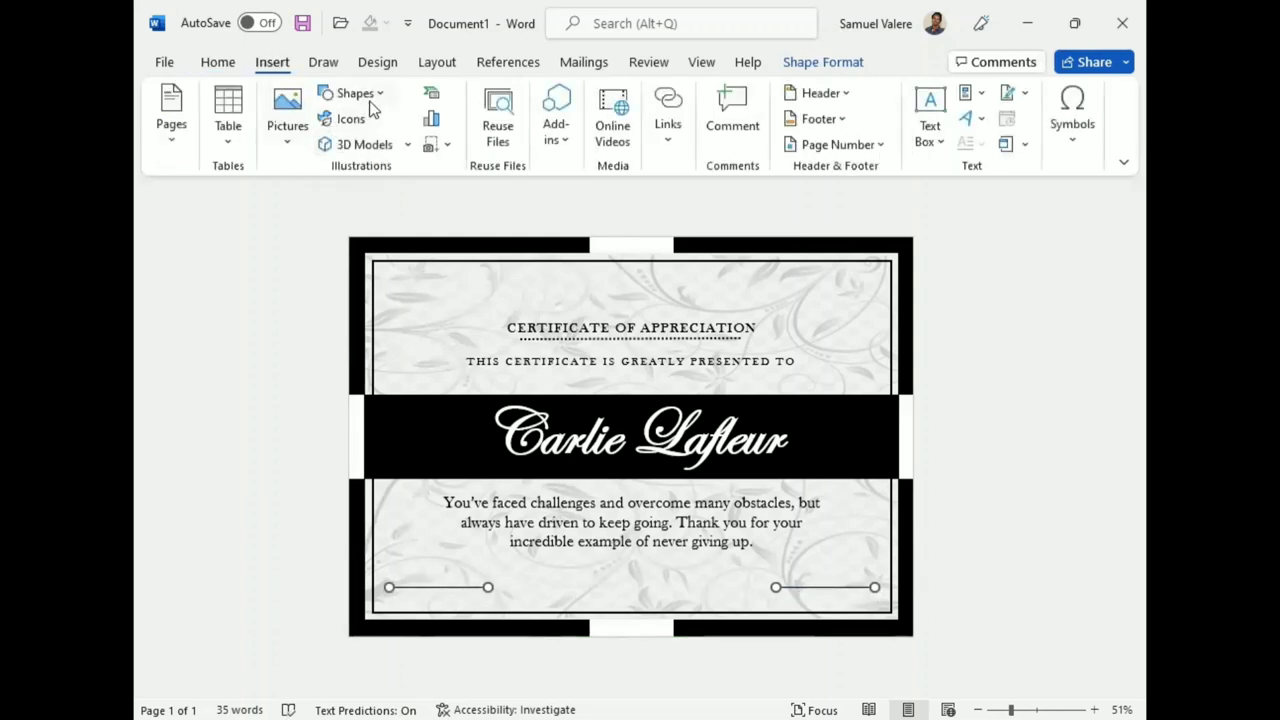
pyautogui.click(287, 132)
pyautogui.click(358, 100)
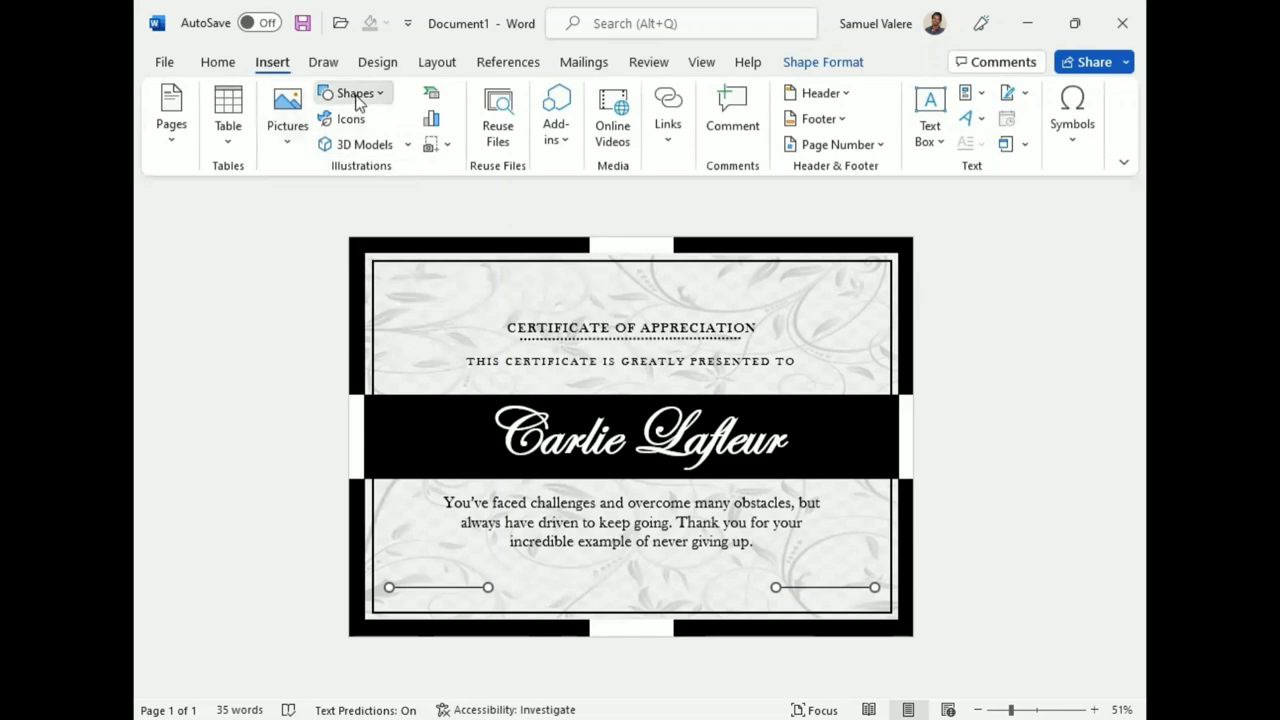
pyautogui.click(355, 93)
pyautogui.click(326, 140)
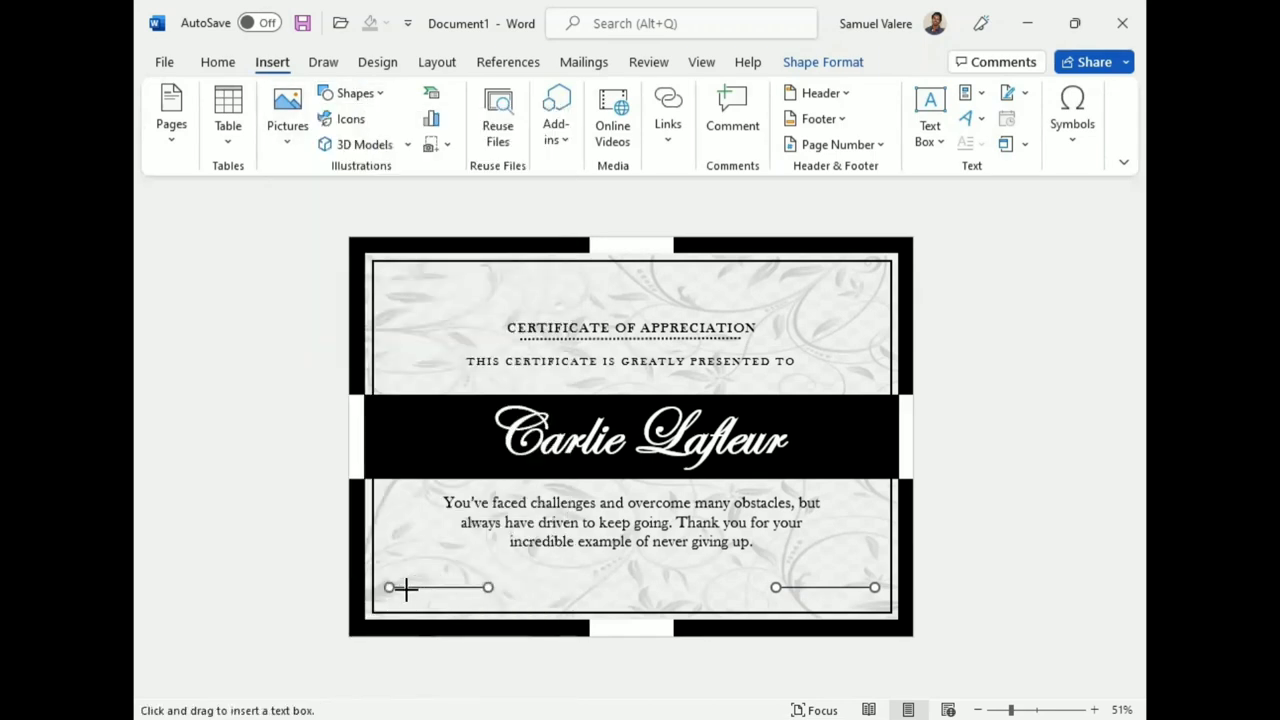
pyautogui.moveTo(408, 596); pyautogui.dragTo(484, 611)
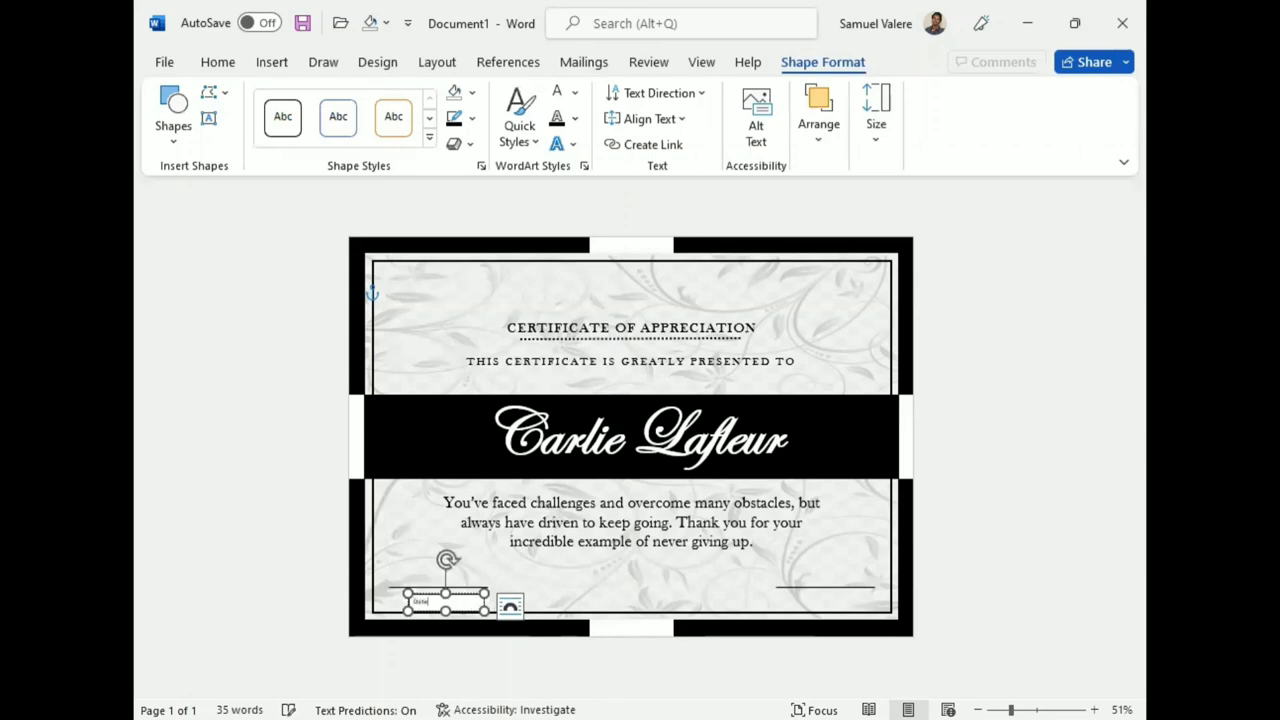
# Centre the DATE label and set it in 14 pt Baskerville Old Face.
pyautogui.doubleClick(420, 601)
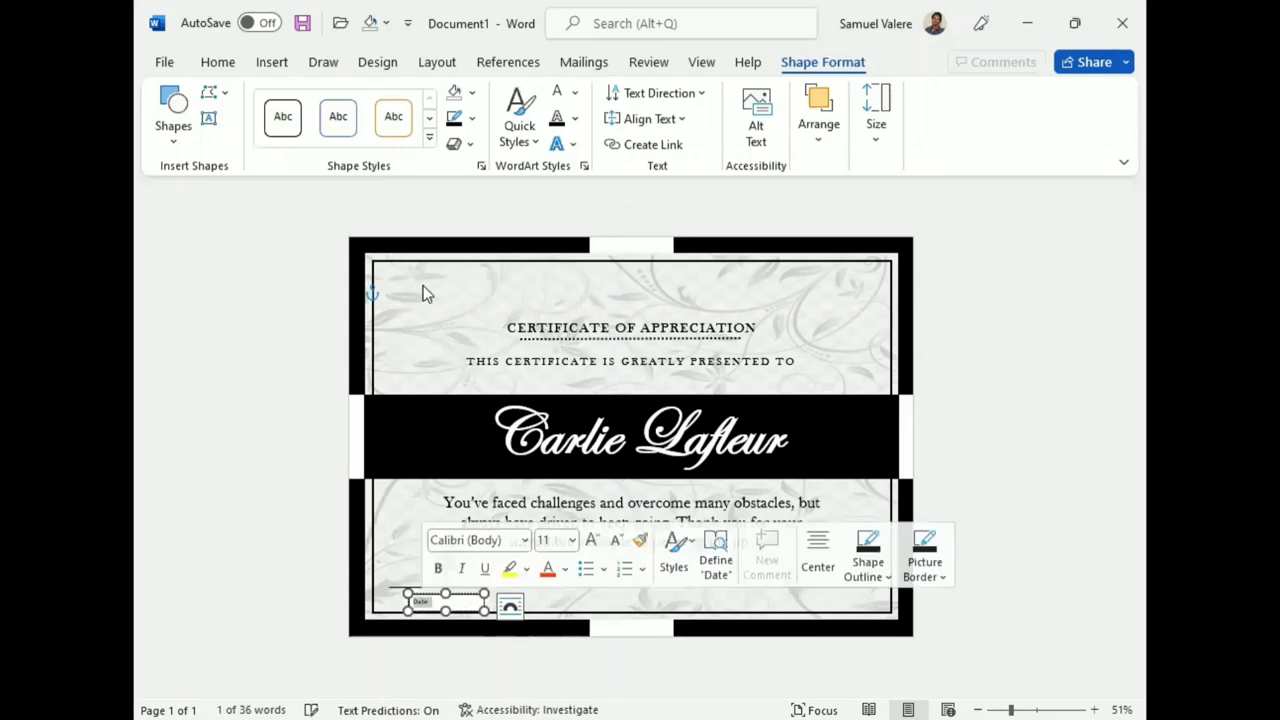
pyautogui.click(218, 62)
pyautogui.click(562, 119)
pyautogui.click(380, 92)
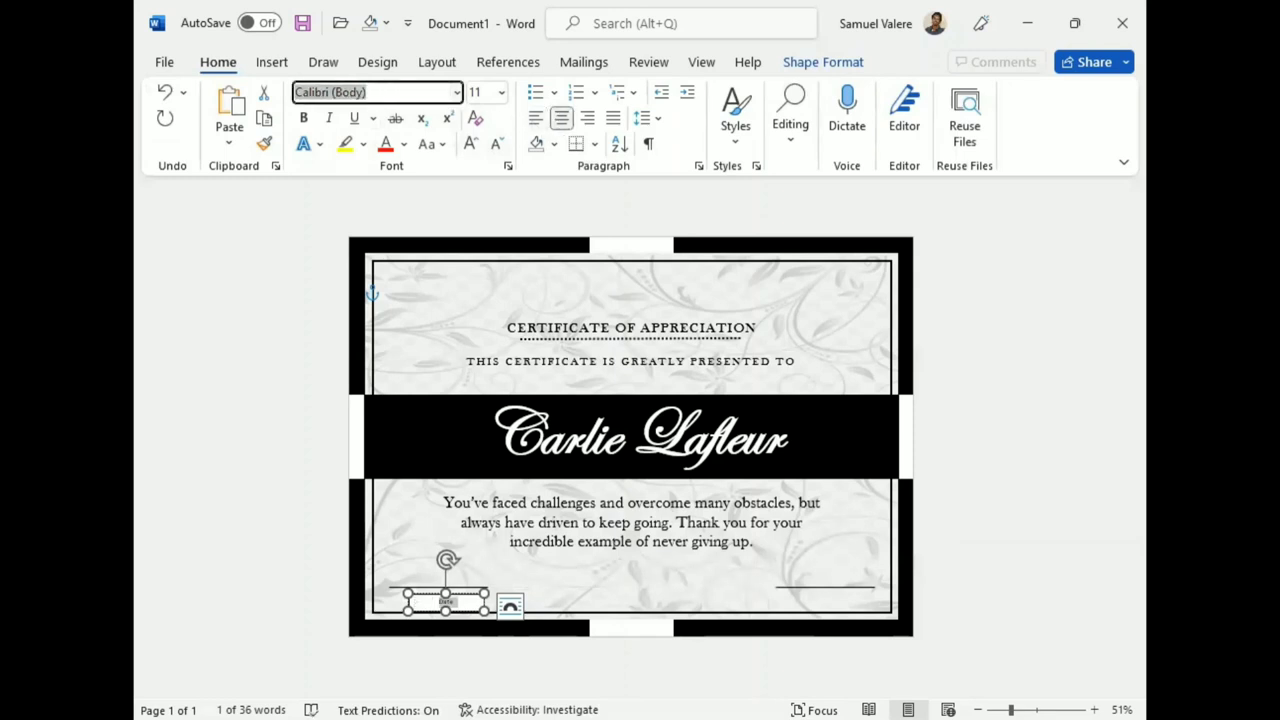
pyautogui.write('Baskerville Old Face')
pyautogui.press('Return')
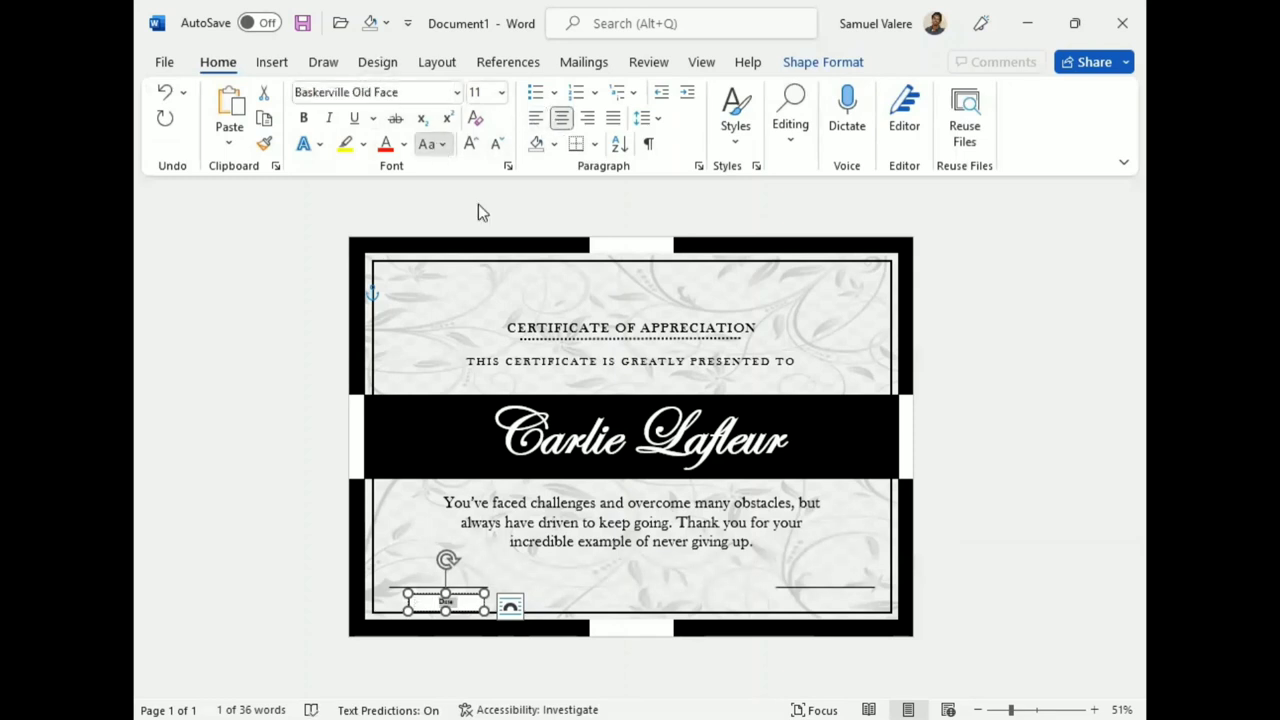
pyautogui.click(470, 143)
pyautogui.click(470, 143)
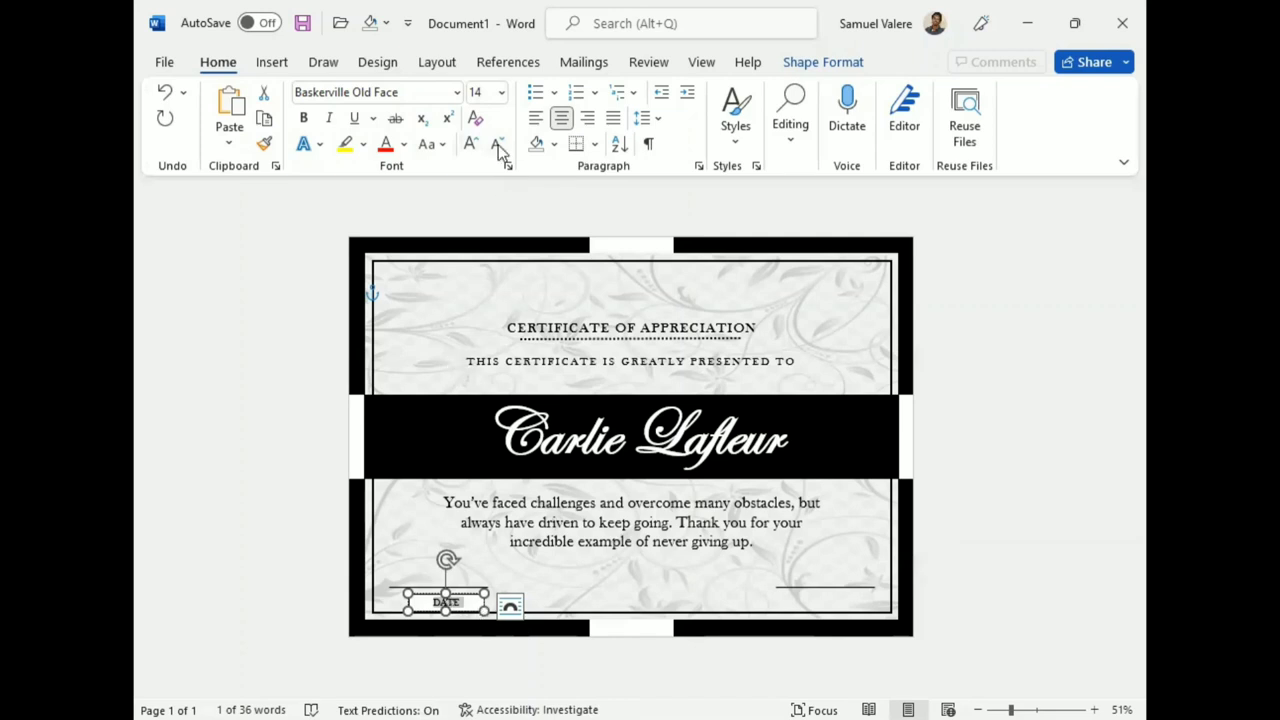
# Give the DATE label box No Fill and No Outline.
pyautogui.click(822, 62)
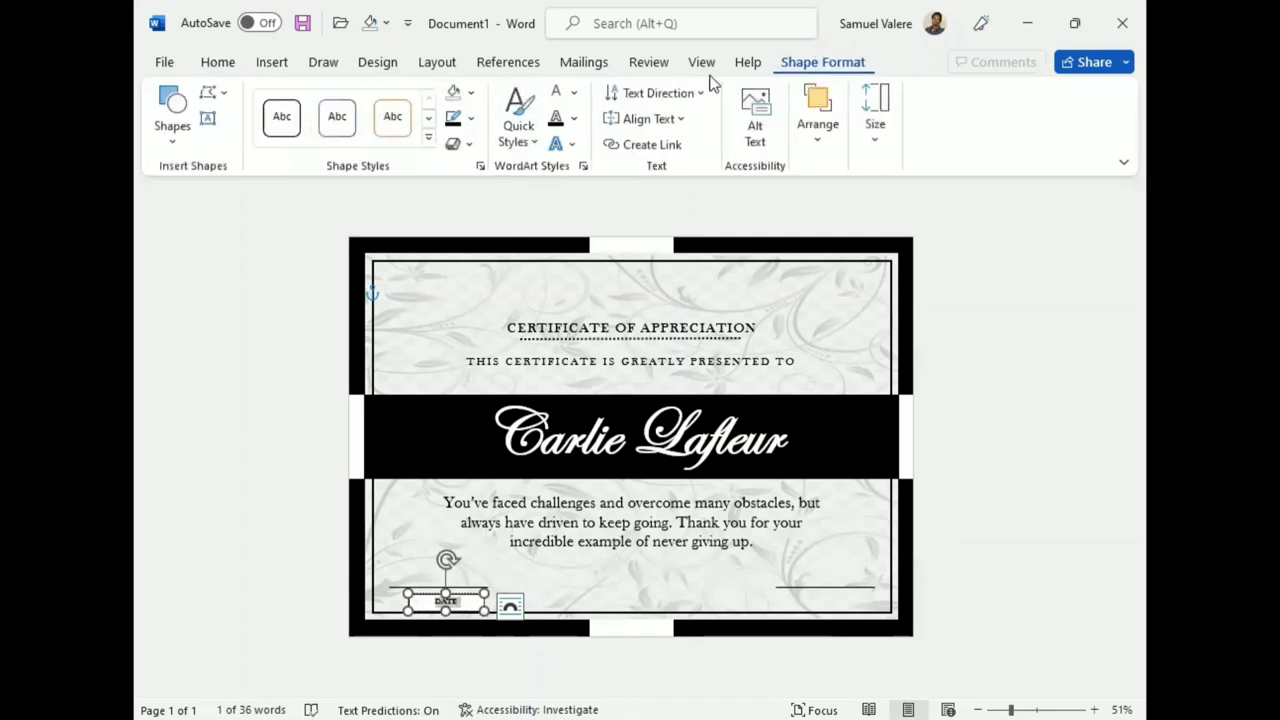
pyautogui.click(470, 92)
pyautogui.click(478, 313)
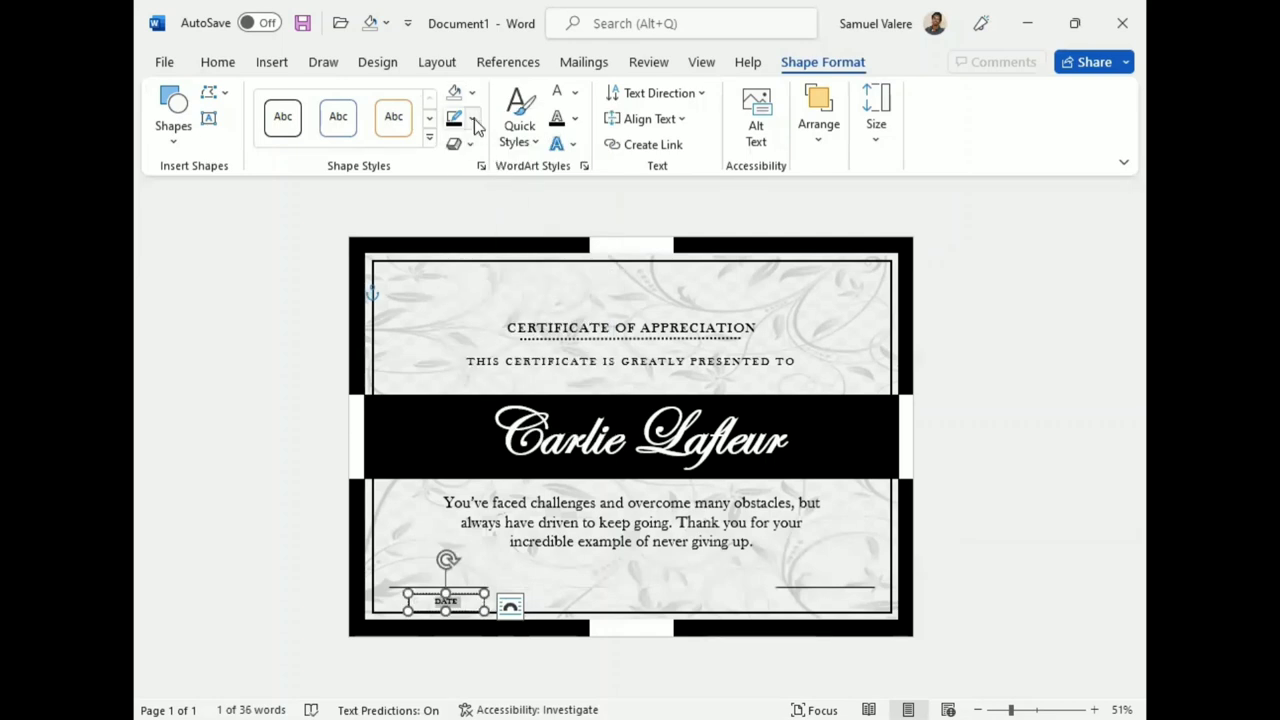
pyautogui.click(500, 334)
# Position the DATE box under the left line and make the copied right-hand label read SIGNATURE in uppercase.
pyautogui.moveTo(457, 617)
pyautogui.mouseDown()
pyautogui.moveTo(448, 603)
pyautogui.moveTo(836, 624)
pyautogui.moveTo(836, 600)
pyautogui.mouseUp()
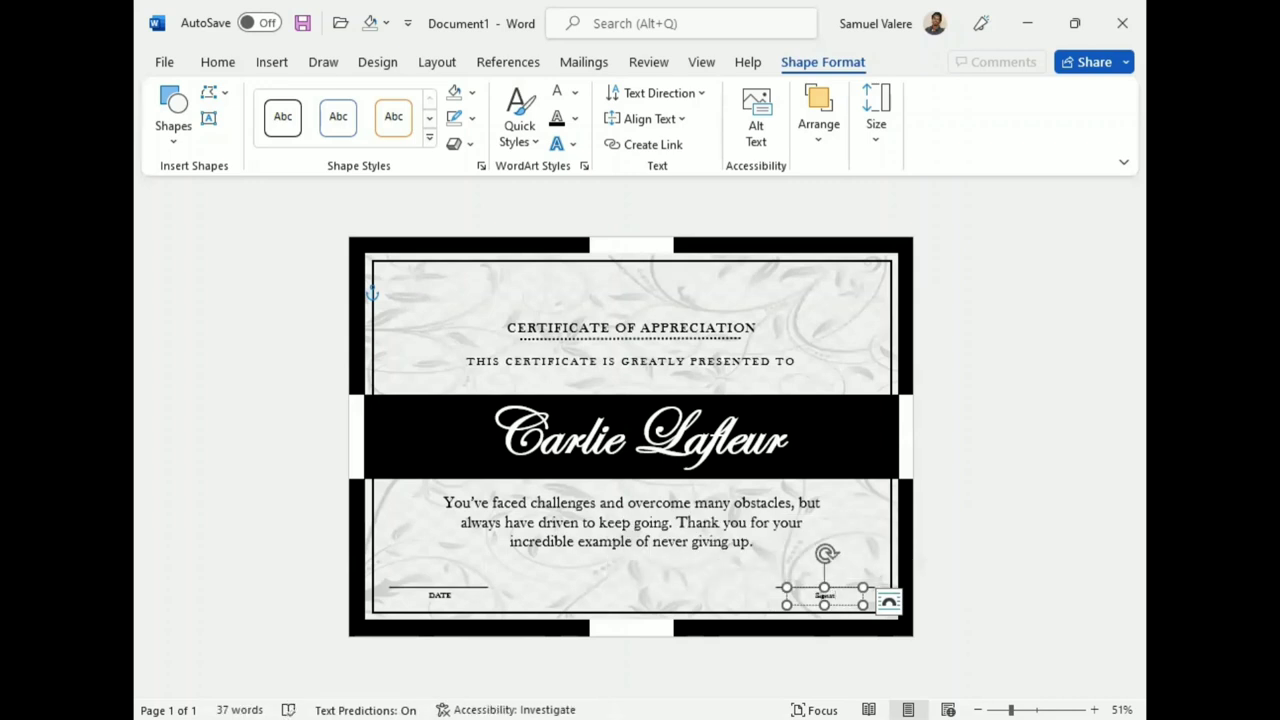
pyautogui.doubleClick(825, 596)
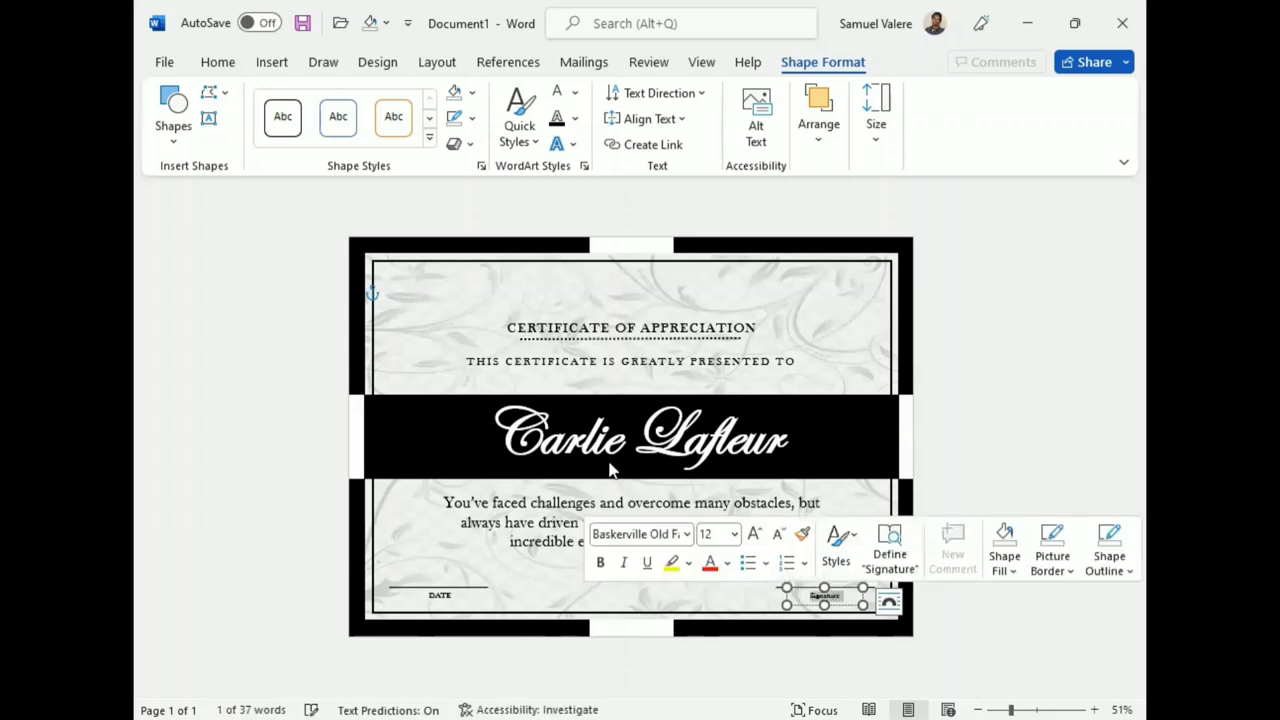
pyautogui.click(217, 62)
pyautogui.click(437, 144)
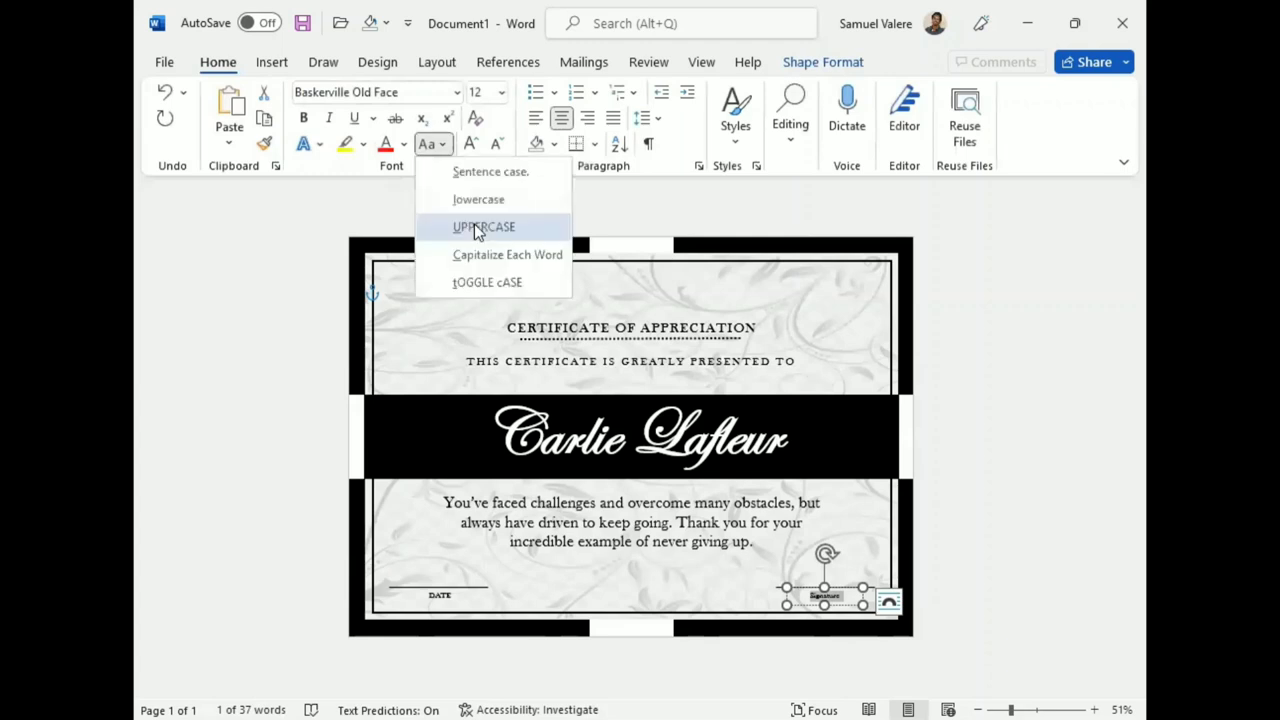
pyautogui.click(463, 226)
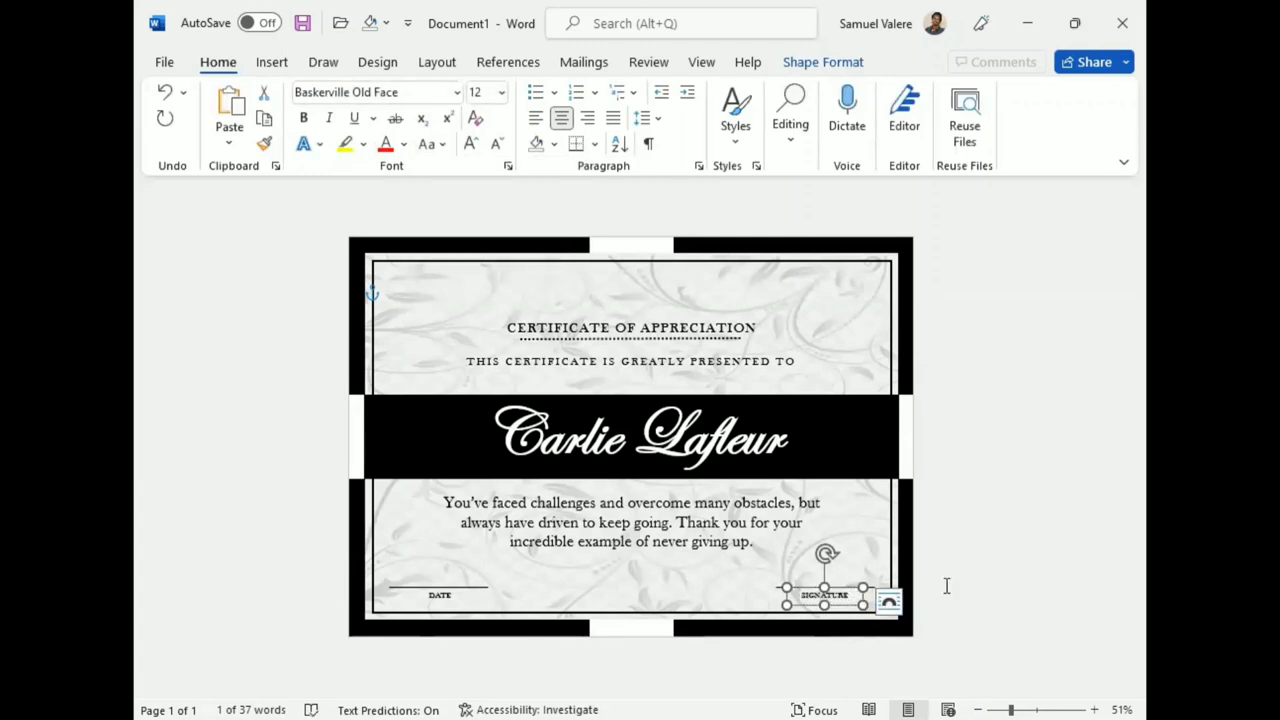
# Enlarge both the SIGNATURE and DATE labels to font size 14 so they match.
pyautogui.doubleClick(838, 596)
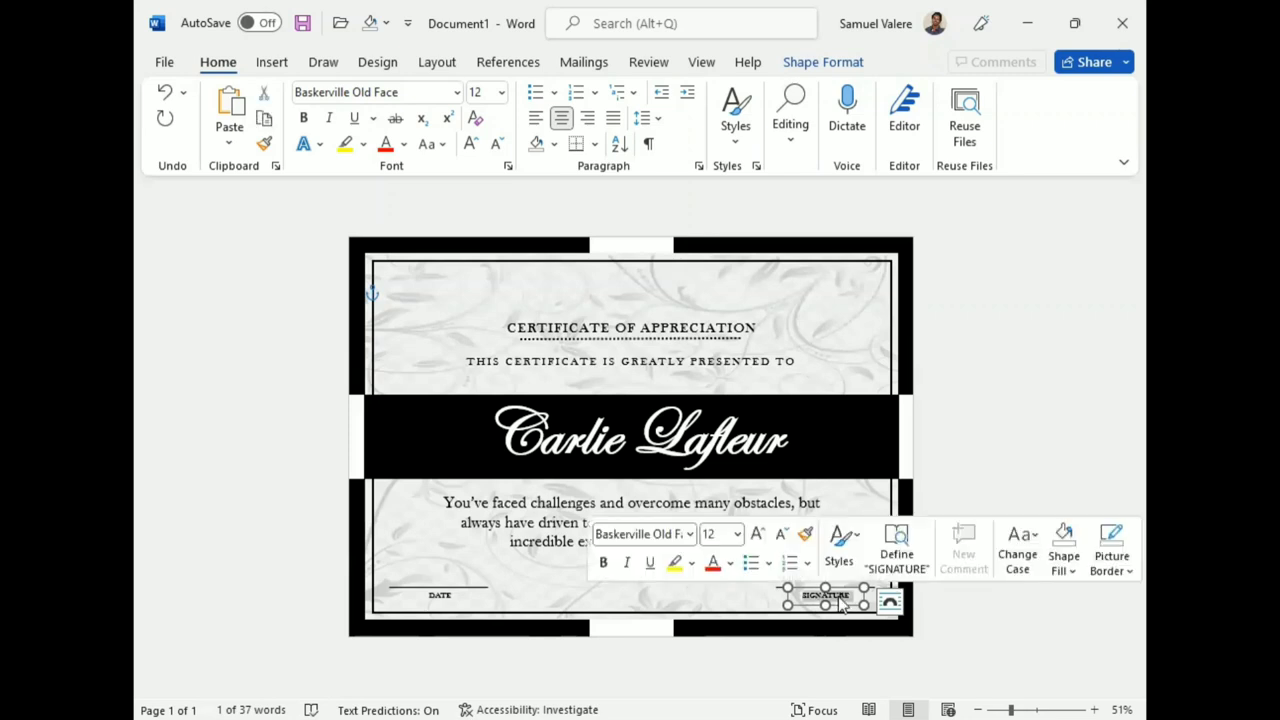
pyautogui.click(757, 534)
pyautogui.doubleClick(440, 596)
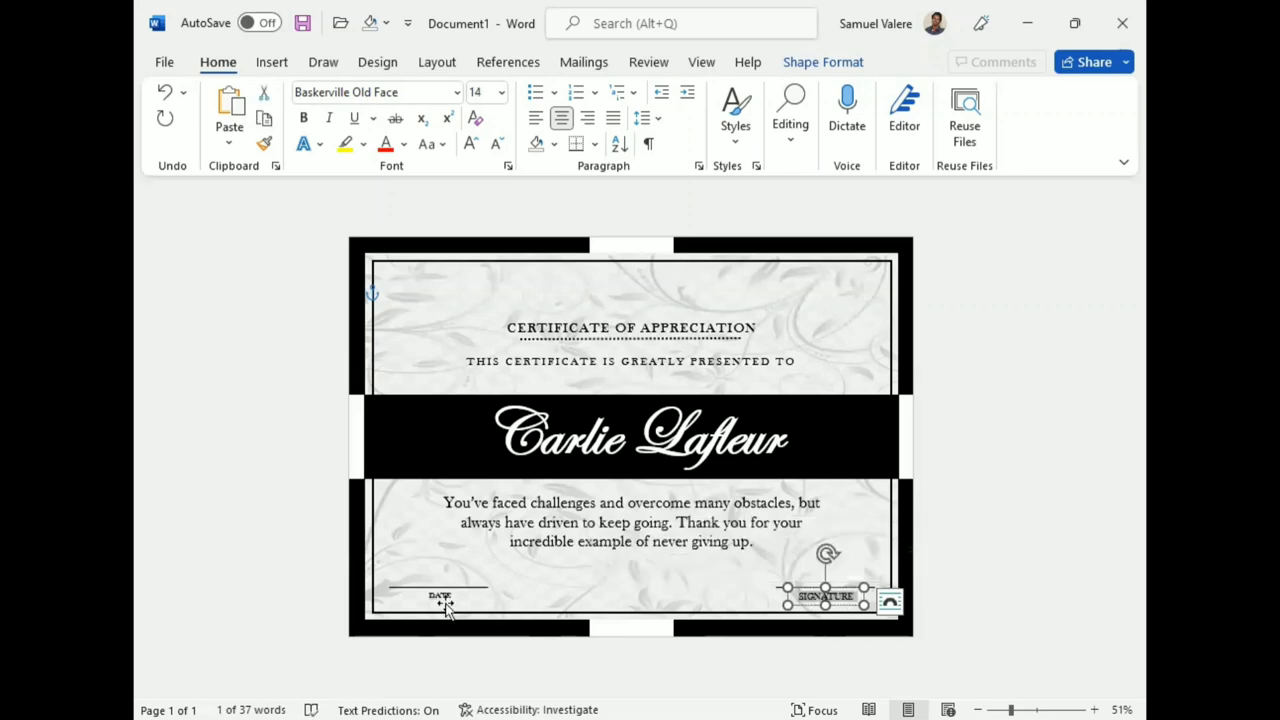
pyautogui.click(607, 536)
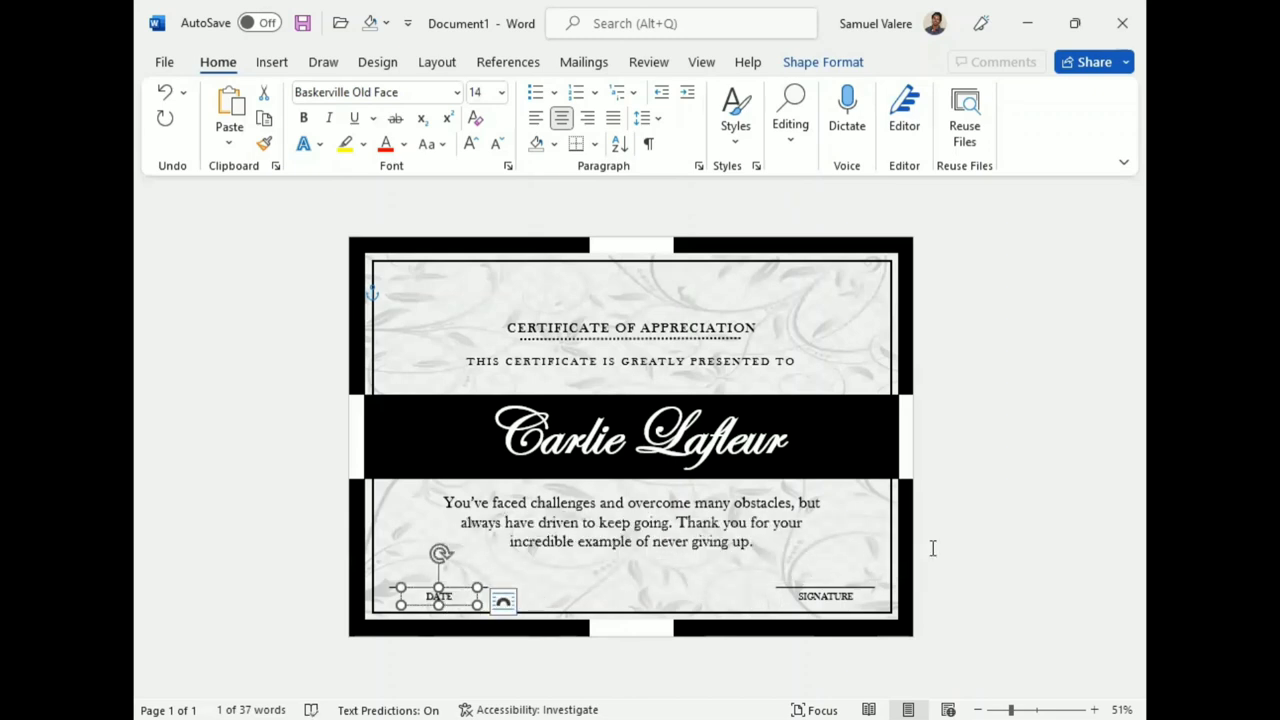
pyautogui.click(974, 524)
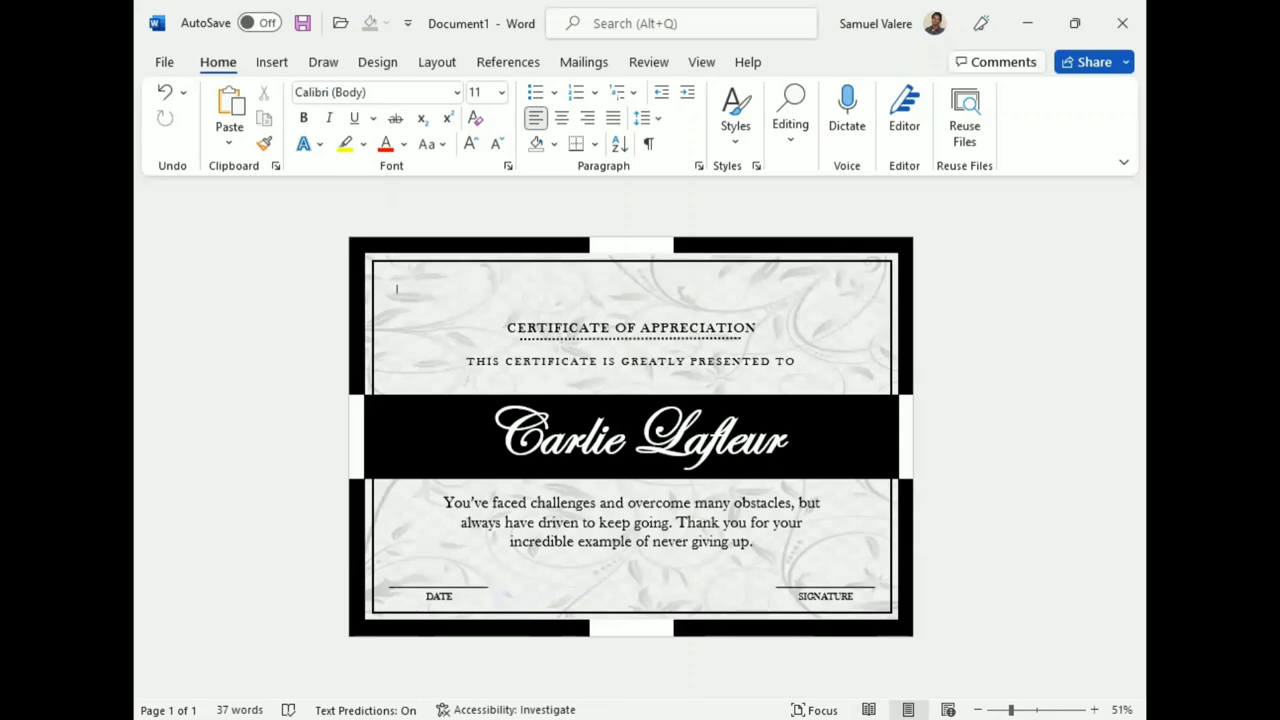